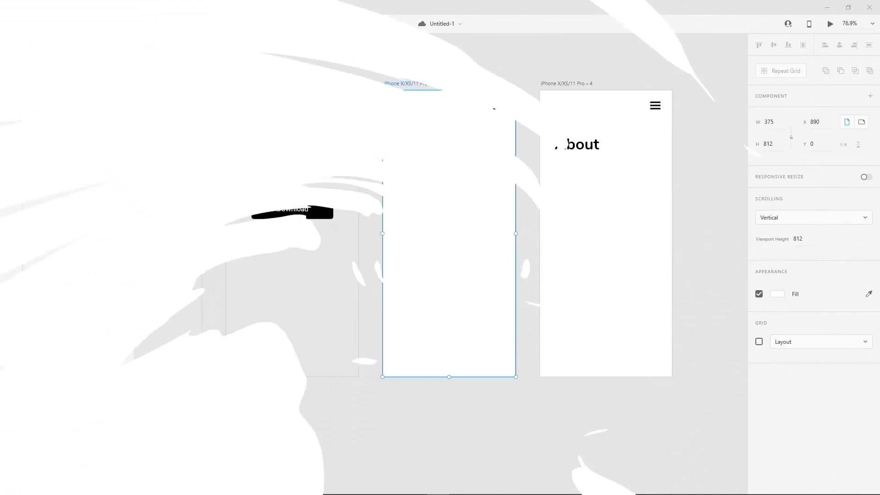
Preview the first artboard and test its toggle by switching it on and off, then close the preview.
{"action": "left_click_drag", "start_coordinate": [292, 209], "coordinate": [439, 188]}
{"action": "key", "text": "ctrl+z"}
{"action": "left_click_drag", "start_coordinate": [292, 195], "coordinate": [388, 188]}
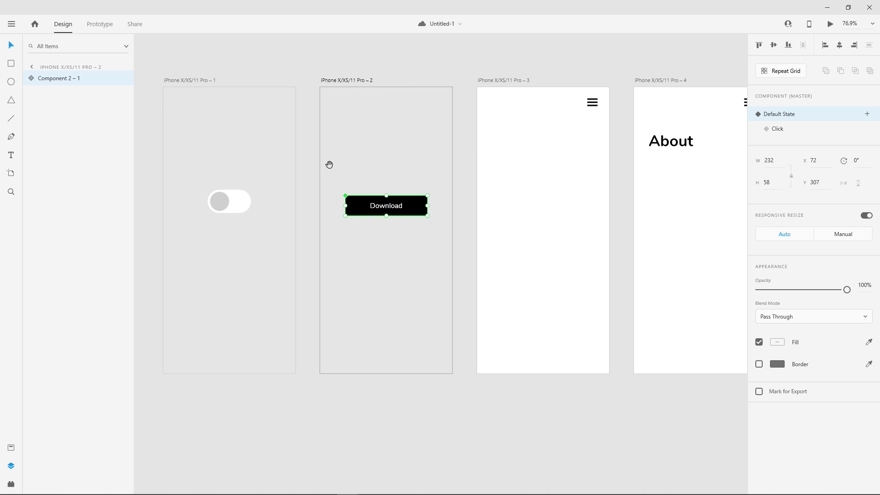
{"action": "left_click", "coordinate": [196, 82]}
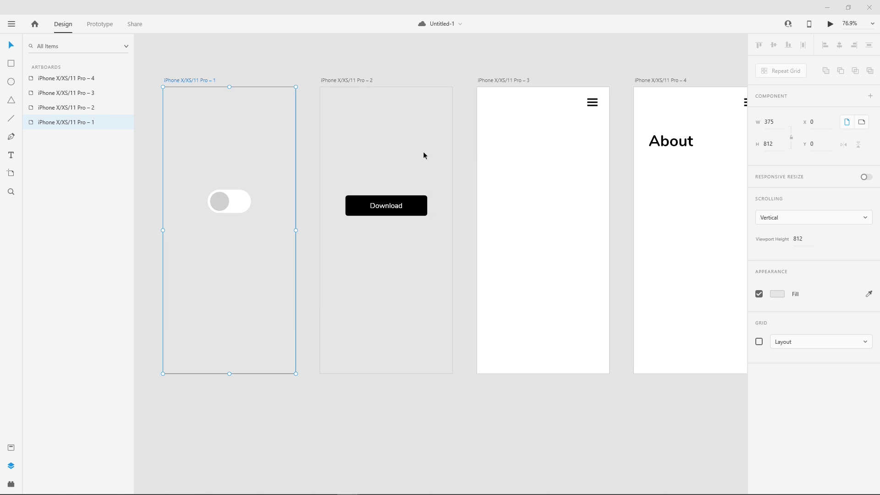
{"action": "key", "text": "ctrl+Return"}
{"action": "left_click_drag", "start_coordinate": [324, 94], "coordinate": [497, 66]}
{"action": "left_click", "coordinate": [492, 208]}
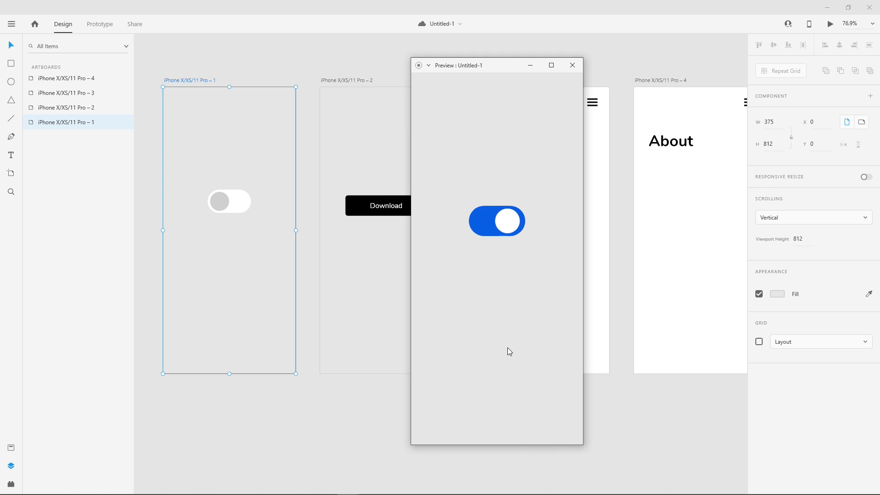
{"action": "left_click", "coordinate": [508, 227]}
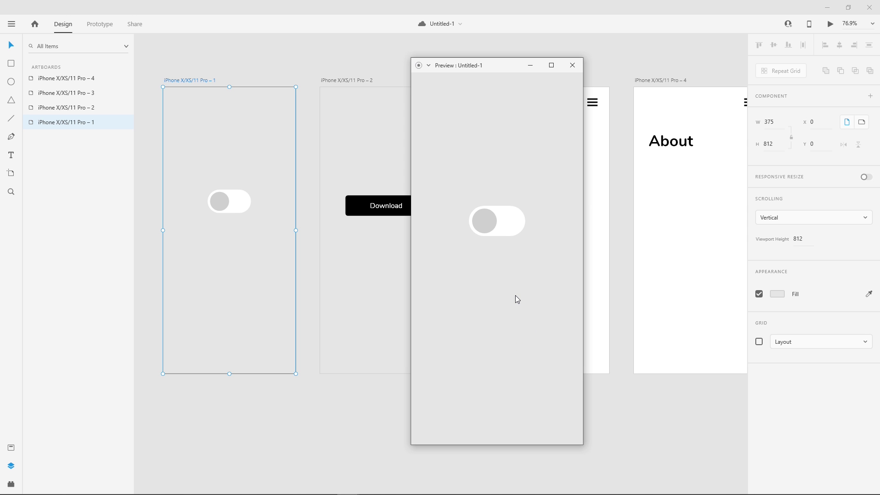
{"action": "left_click", "coordinate": [498, 225]}
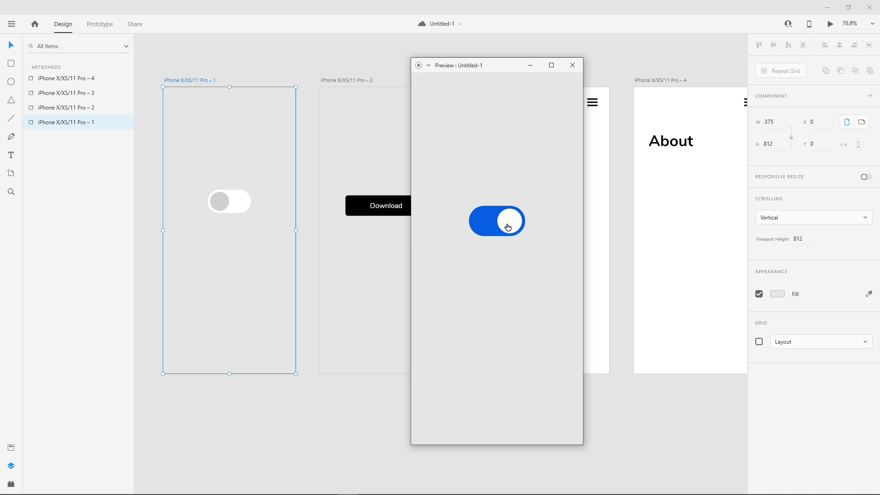
{"action": "left_click", "coordinate": [506, 230]}
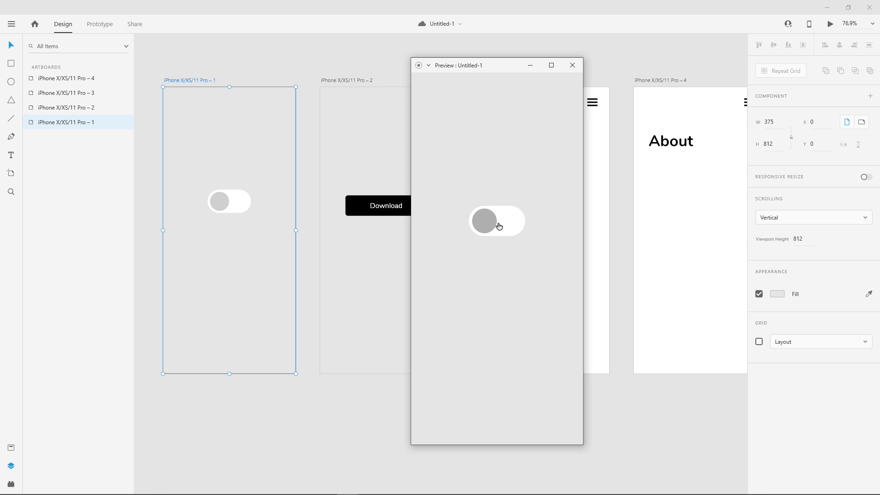
{"action": "left_click", "coordinate": [573, 65]}
Preview the second artboard and test the Download button's wave fill animation in both directions.
{"action": "left_click", "coordinate": [353, 82]}
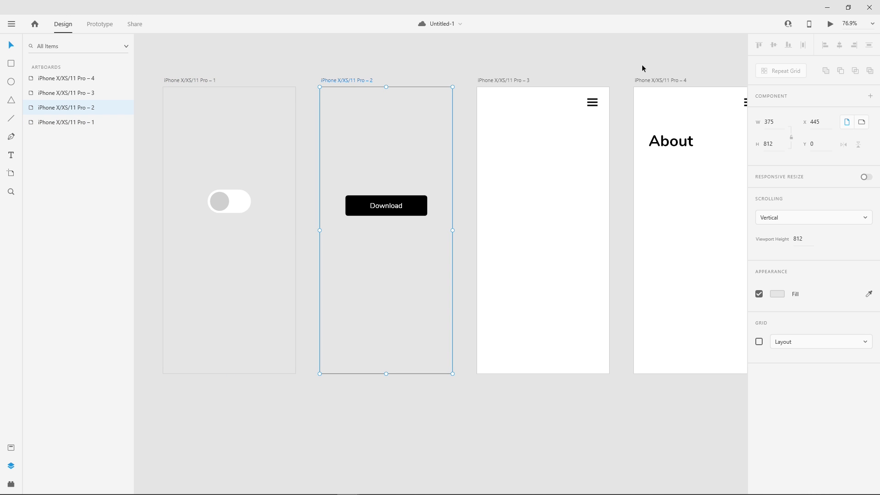
{"action": "left_click", "coordinate": [831, 27]}
{"action": "left_click_drag", "start_coordinate": [289, 93], "coordinate": [486, 67]}
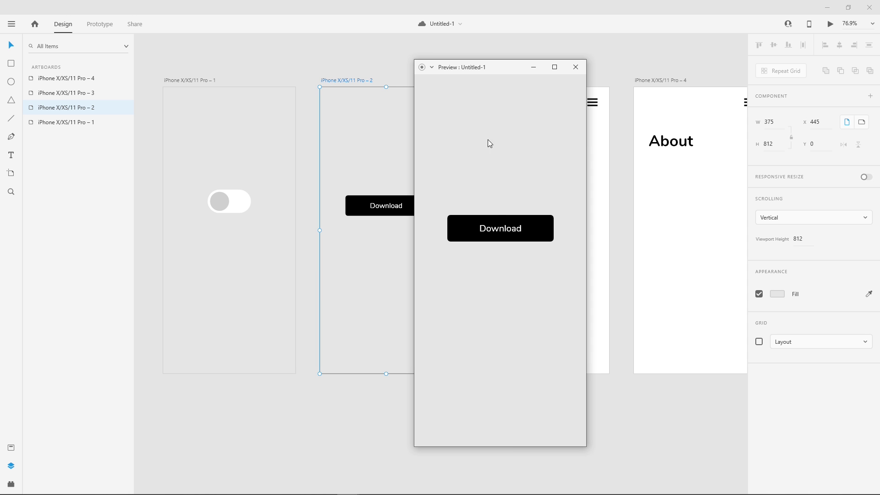
{"action": "left_click", "coordinate": [504, 236]}
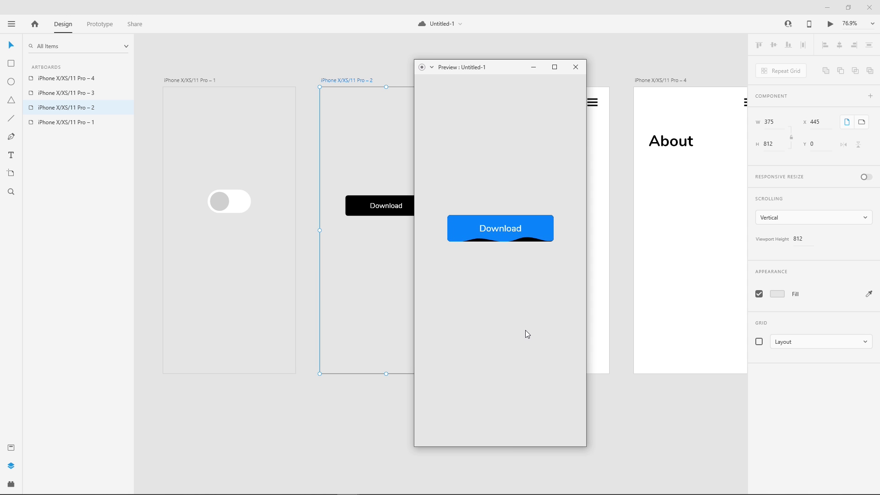
{"action": "left_click", "coordinate": [504, 231]}
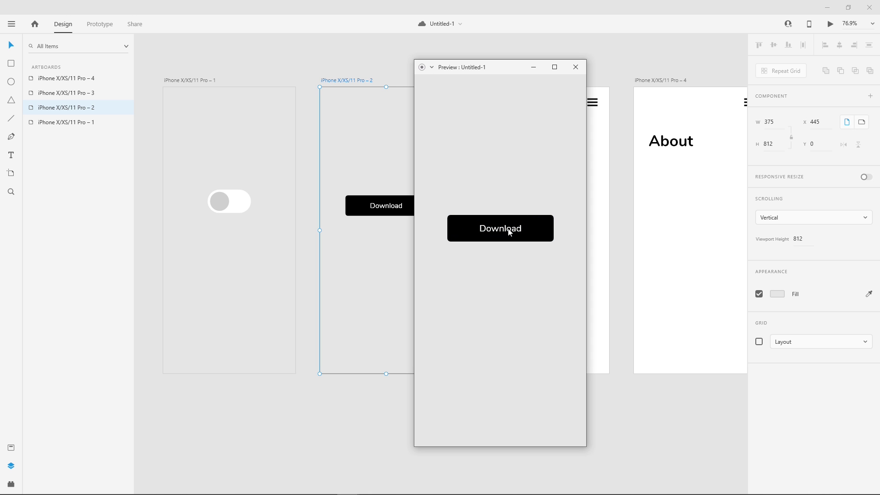
{"action": "left_click", "coordinate": [507, 228]}
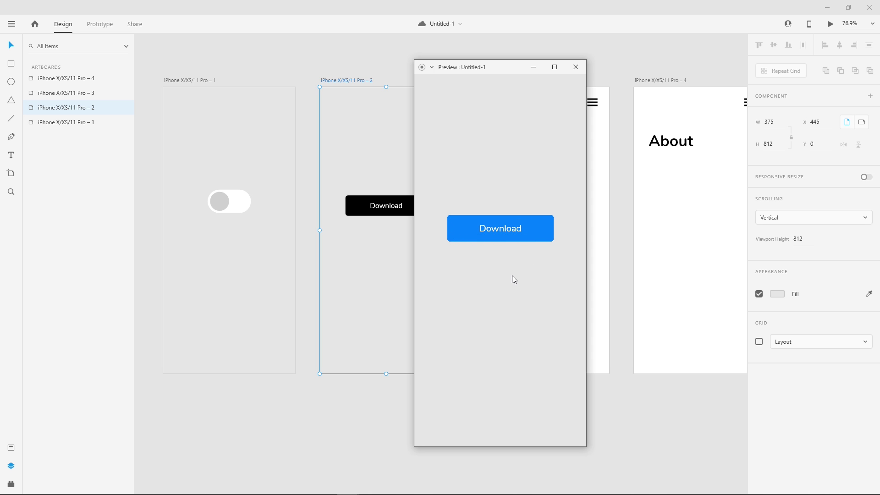
{"action": "left_click", "coordinate": [510, 233]}
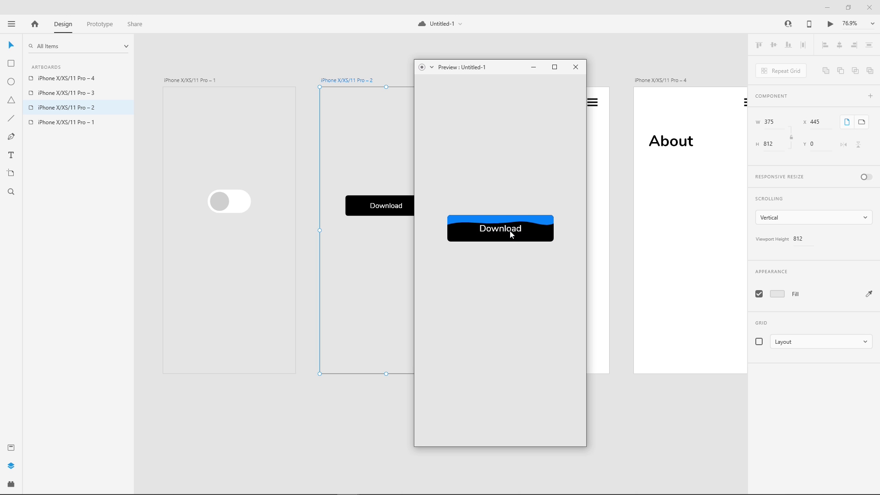
{"action": "left_click", "coordinate": [575, 67]}
Preview the third artboard, test opening and closing its hamburger menu, and follow the About link.
{"action": "left_click", "coordinate": [510, 75]}
{"action": "left_click", "coordinate": [517, 89]}
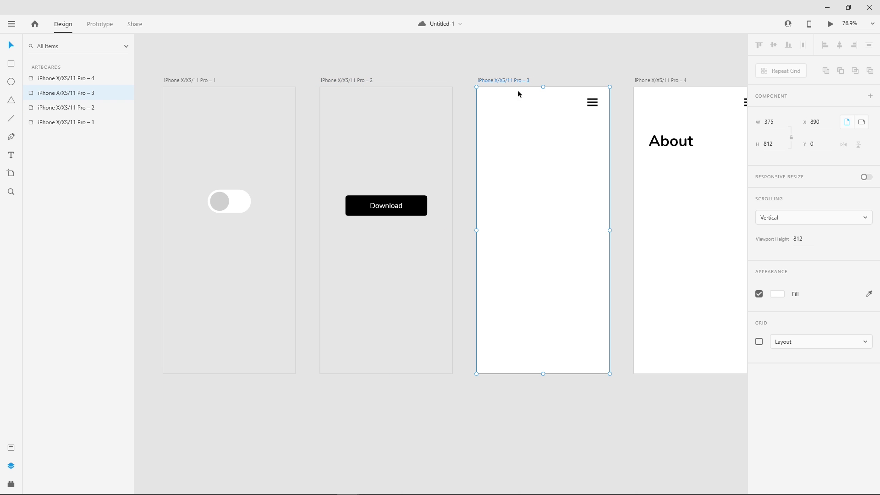
{"action": "scroll", "coordinate": [485, 129], "scroll_direction": "right", "scroll_amount": 4}
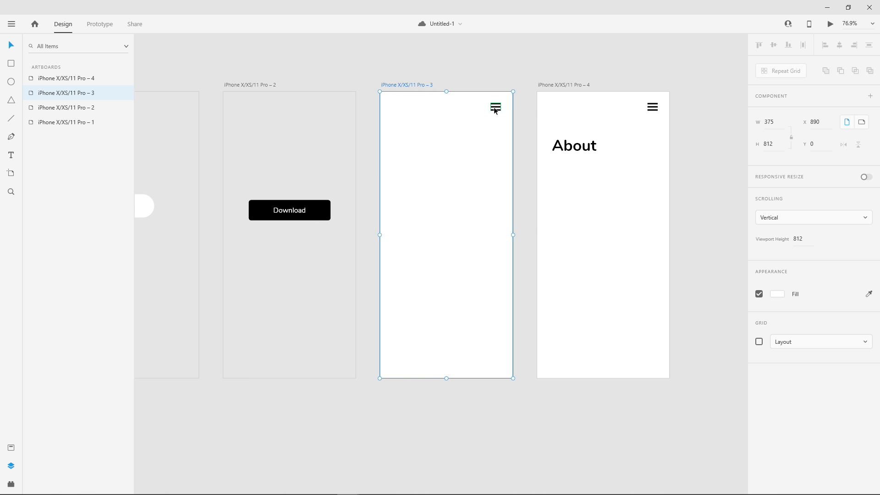
{"action": "key", "text": "super+Down"}
{"action": "left_click", "coordinate": [407, 91]}
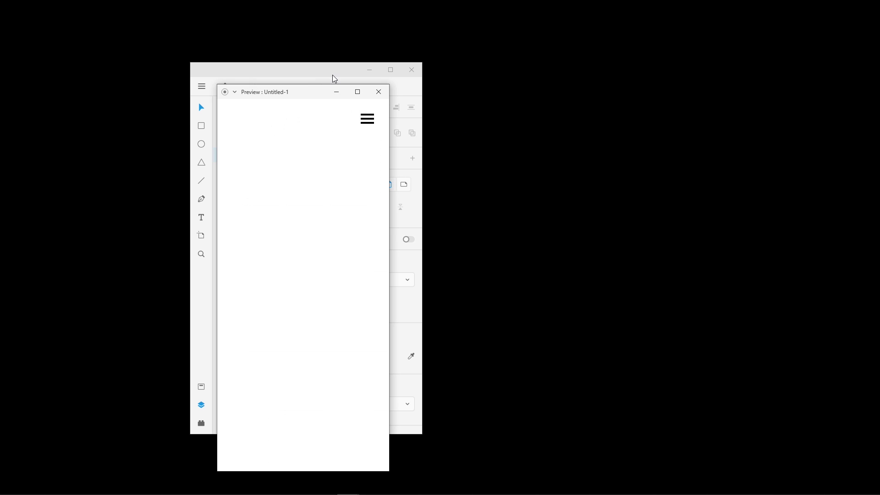
{"action": "left_click_drag", "start_coordinate": [316, 95], "coordinate": [469, 55]}
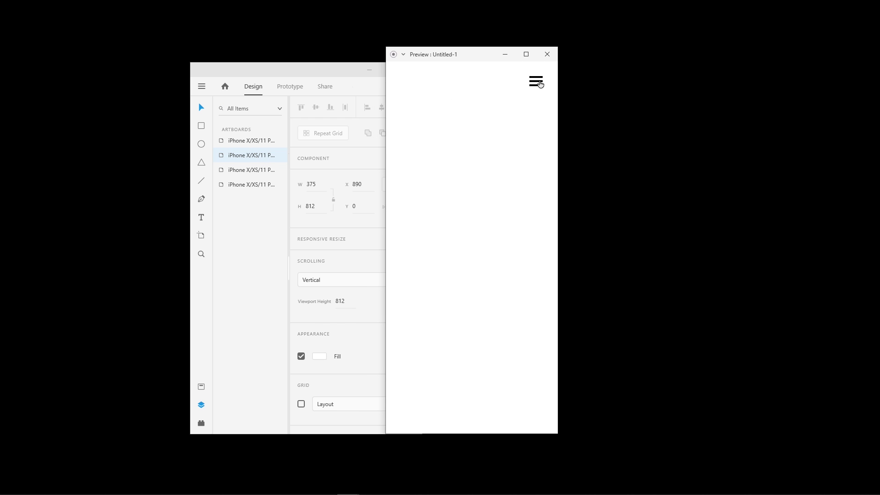
{"action": "left_click", "coordinate": [539, 86]}
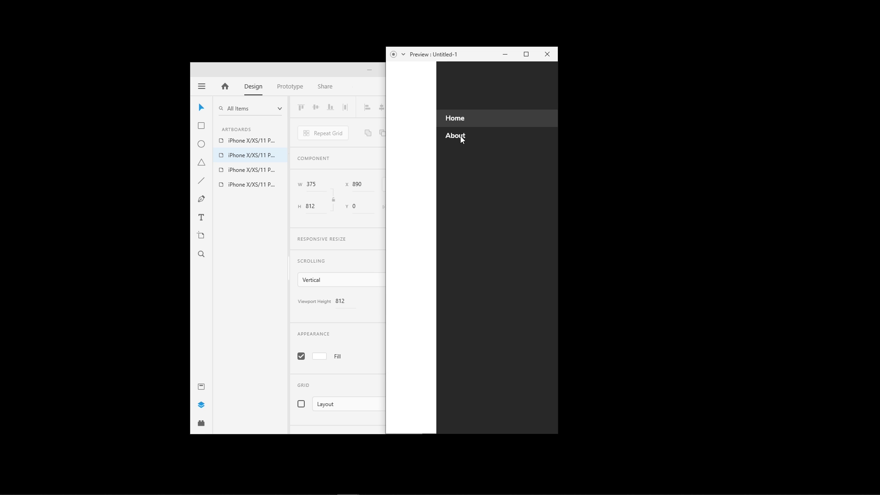
{"action": "left_click", "coordinate": [468, 183]}
{"action": "left_click", "coordinate": [537, 86]}
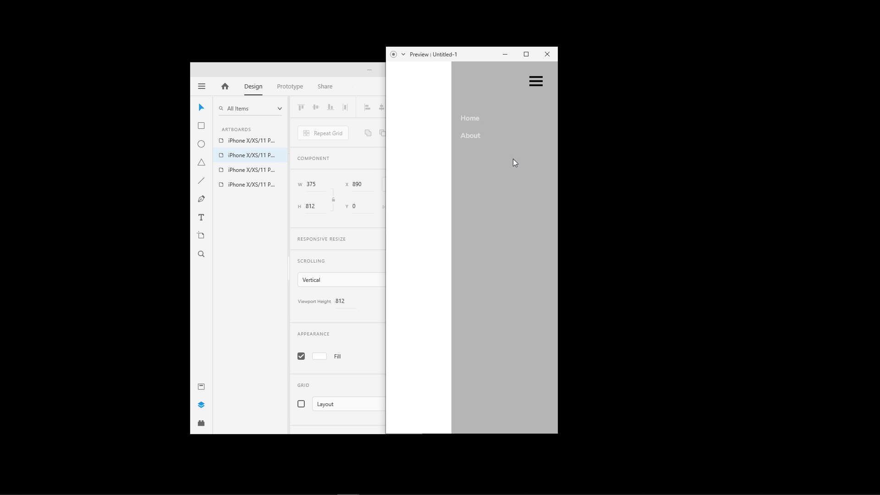
{"action": "left_click", "coordinate": [459, 138]}
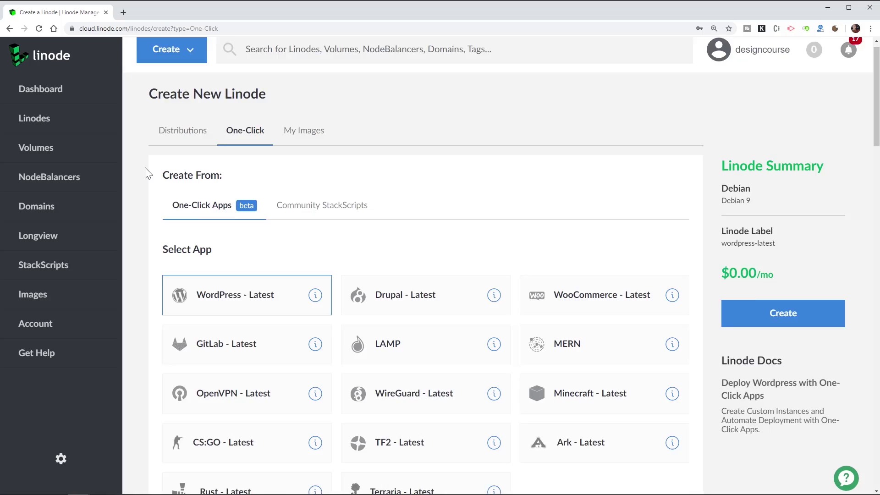
In the browser, look through Linode's One-Click apps, the Debian server's configuration, the new domain form and the SSL Certificates guides.
{"action": "scroll", "coordinate": [147, 174], "scroll_direction": "down", "scroll_amount": 3}
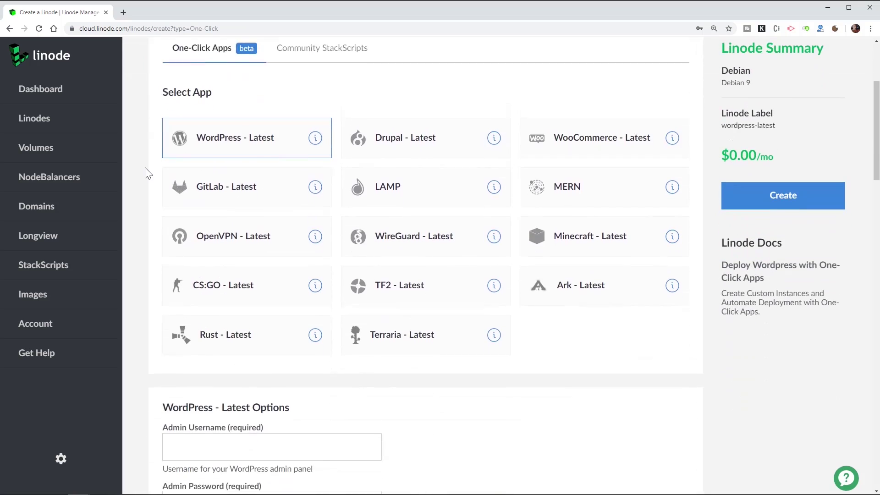
{"action": "left_click", "coordinate": [423, 132]}
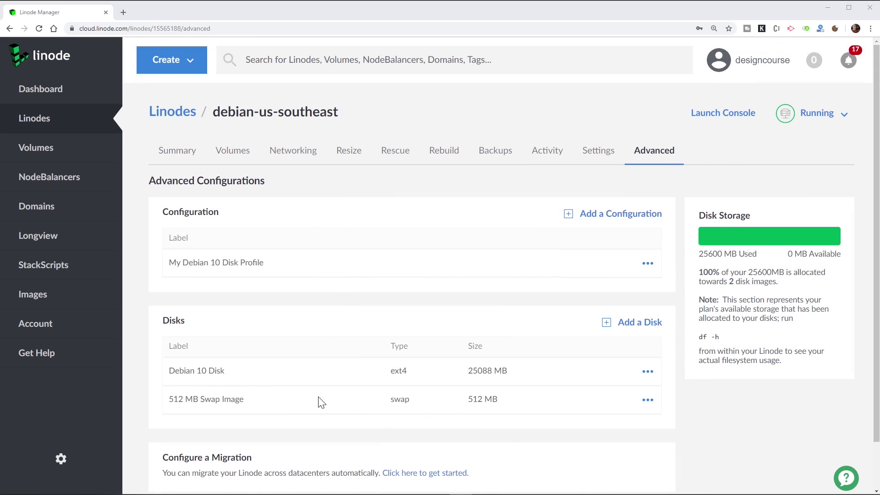
{"action": "left_click", "coordinate": [610, 155]}
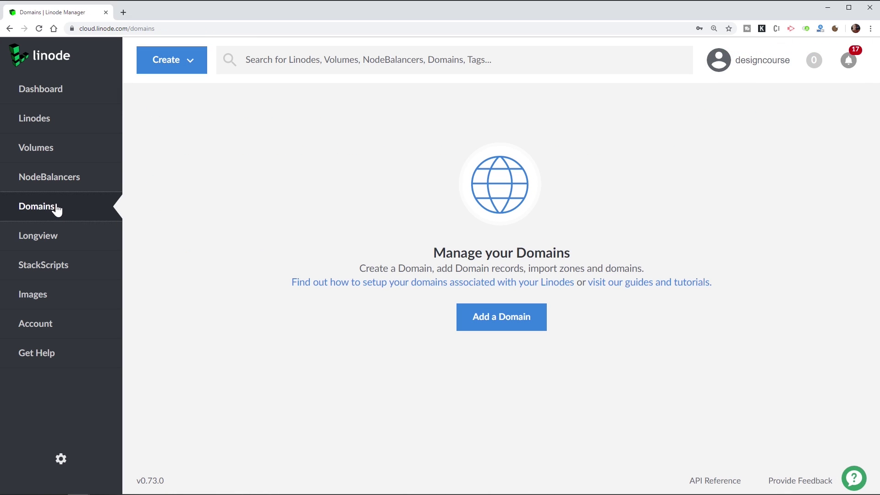
{"action": "left_click", "coordinate": [494, 323]}
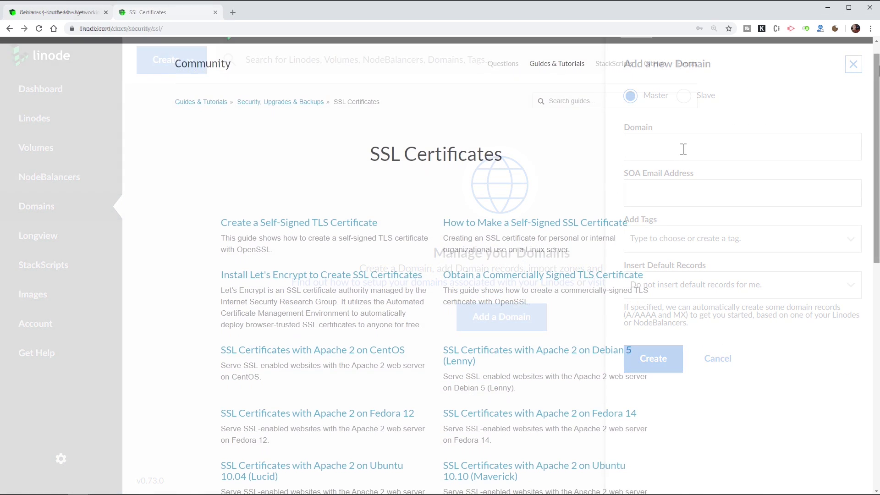
{"action": "scroll", "coordinate": [876, 113], "scroll_direction": "down", "scroll_amount": 3}
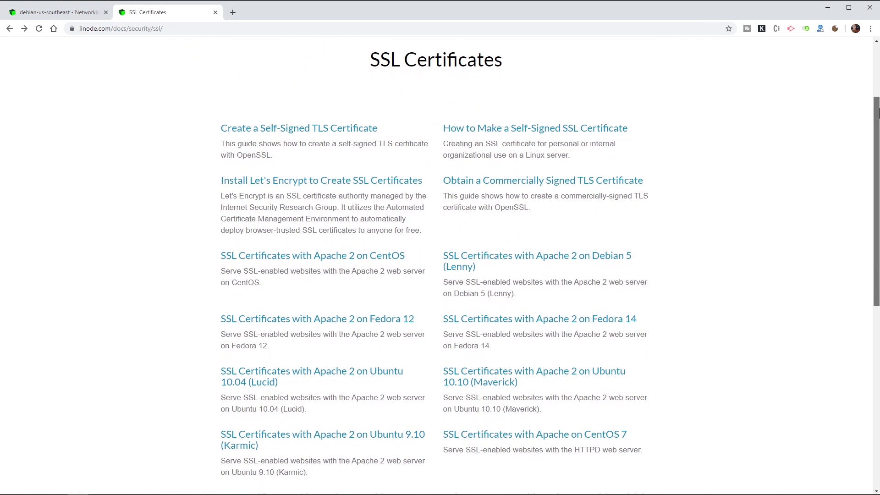
{"action": "left_click_drag", "start_coordinate": [876, 112], "coordinate": [877, 145]}
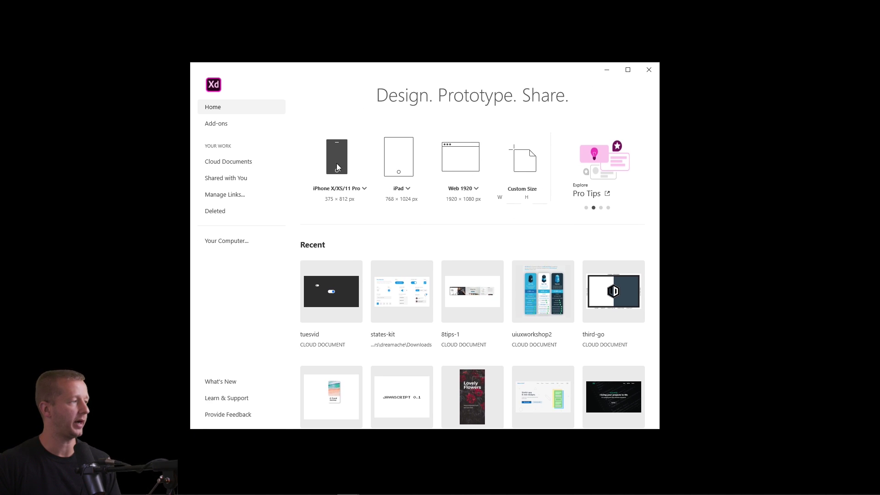
In Adobe XD, create a document with an iPhone X/XS/11 Pro artboard, maximize the window and narrow the layer list.
{"action": "left_click", "coordinate": [337, 165]}
{"action": "double_click", "coordinate": [460, 72]}
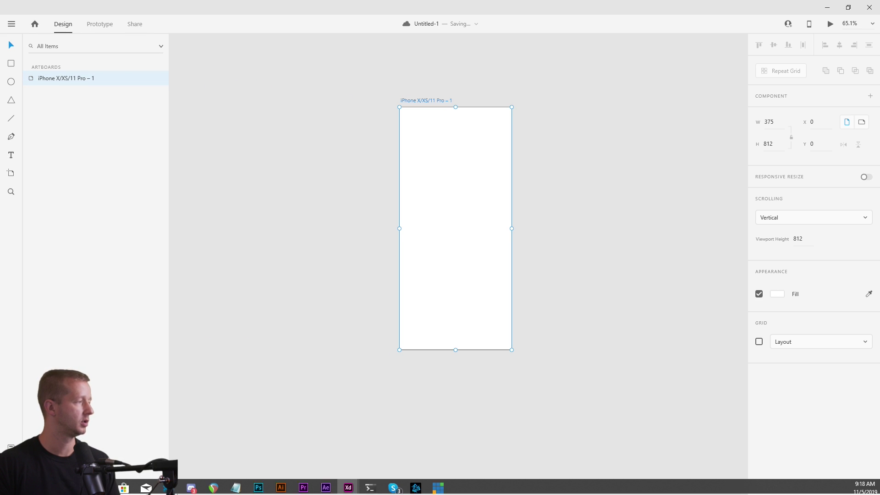
{"action": "left_click_drag", "start_coordinate": [170, 272], "coordinate": [116, 273]}
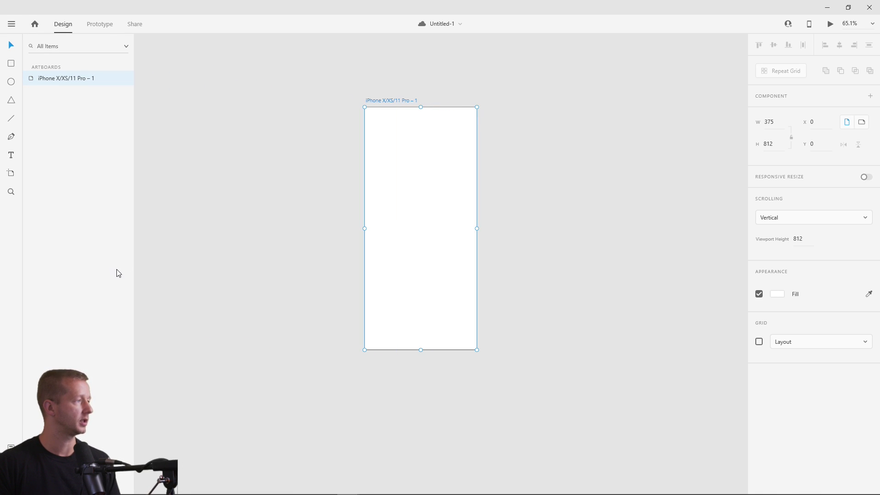
Set the iPhone artboard's fill to light gray #E5E5E5.
{"action": "left_click", "coordinate": [309, 225]}
{"action": "scroll", "coordinate": [318, 222], "scroll_direction": "up", "scroll_amount": 2}
{"action": "scroll", "coordinate": [318, 223], "scroll_direction": "right", "scroll_amount": 3}
{"action": "left_click", "coordinate": [348, 89]}
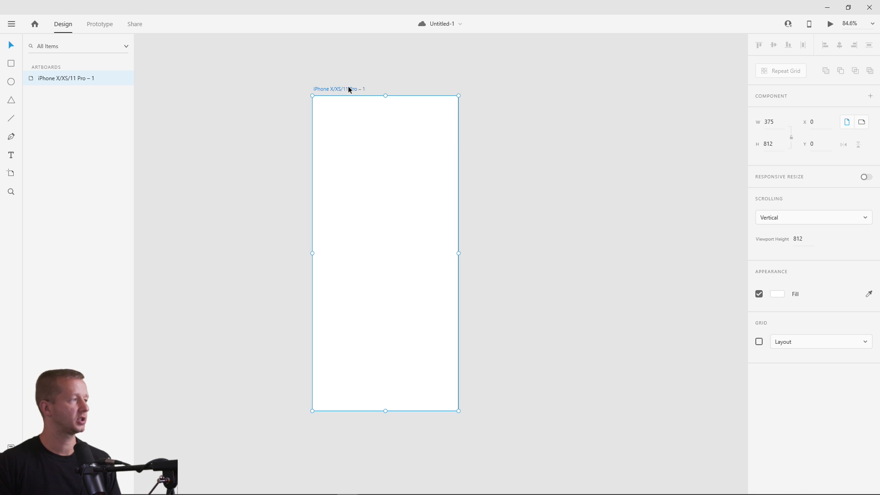
{"action": "left_click", "coordinate": [777, 297]}
{"action": "left_click_drag", "start_coordinate": [672, 252], "coordinate": [634, 250]}
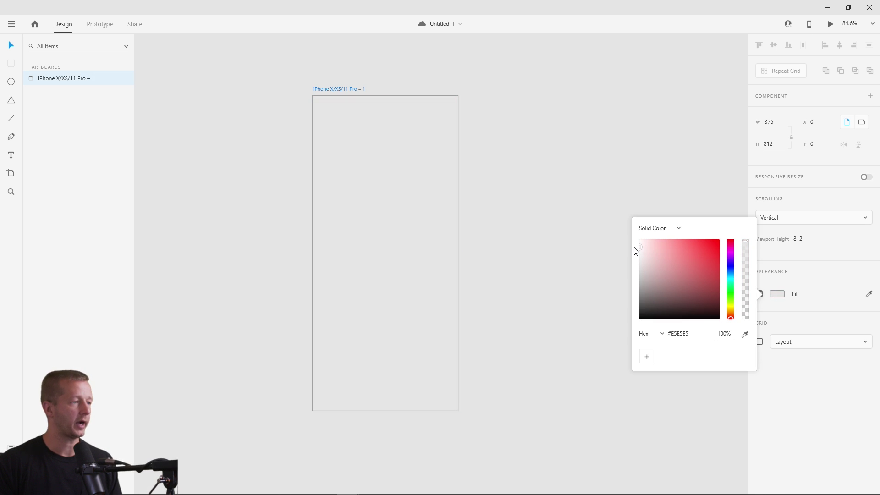
{"action": "left_click", "coordinate": [572, 198]}
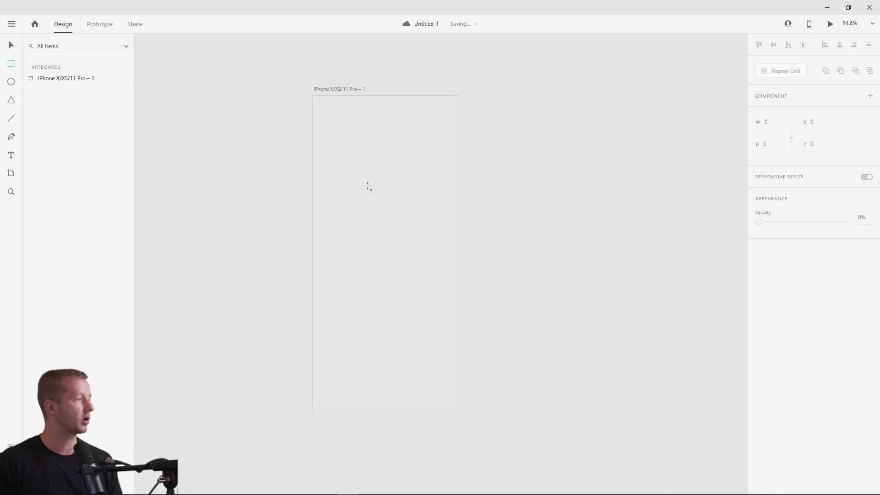
Draw a rectangle about 177 by 66 in the artboard's upper half and move it to about X 99, Y 237.
{"action": "mouse_move", "coordinate": [343, 186]}
{"action": "left_mouse_down"}
{"action": "mouse_move", "coordinate": [432, 210]}
{"action": "mouse_move", "coordinate": [385, 208]}
{"action": "mouse_move", "coordinate": [388, 200]}
{"action": "mouse_move", "coordinate": [423, 208]}
{"action": "mouse_move", "coordinate": [412, 212]}
{"action": "left_mouse_up"}
{"action": "scroll", "coordinate": [379, 234], "scroll_direction": "up", "scroll_amount": 5}
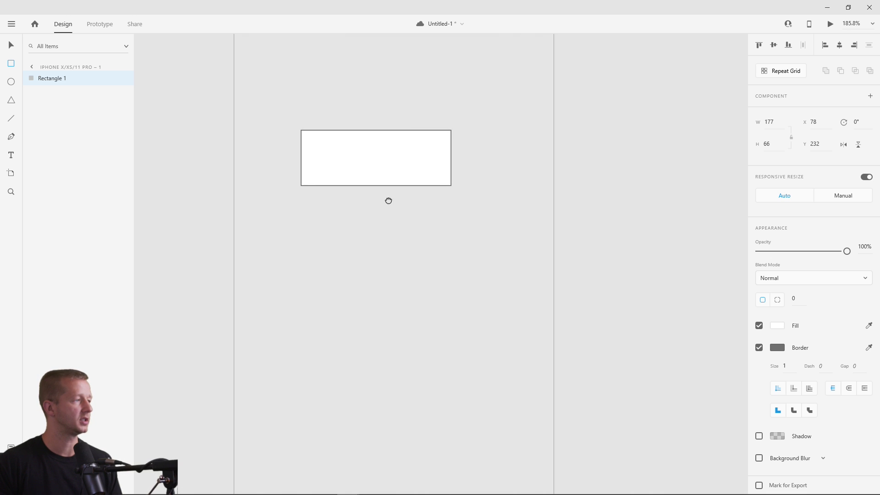
{"action": "scroll", "coordinate": [386, 198], "scroll_direction": "left", "scroll_amount": 2}
{"action": "left_click_drag", "start_coordinate": [450, 167], "coordinate": [476, 167]}
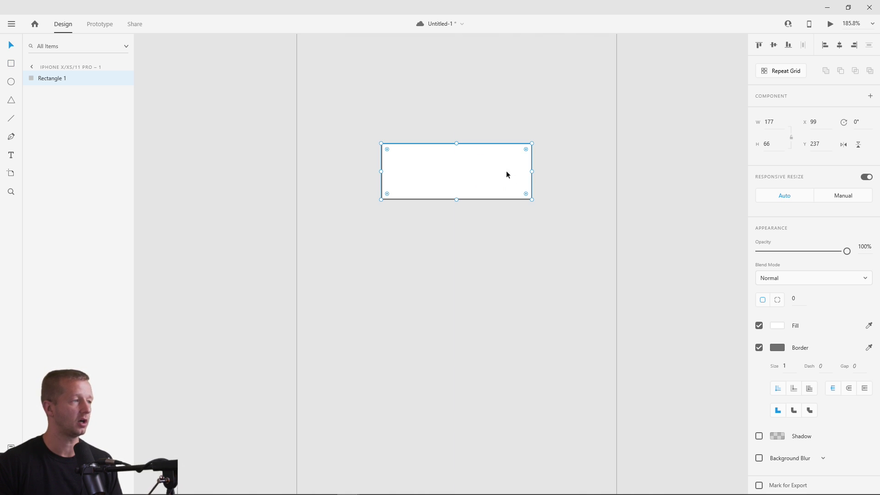
Round the rectangle's corners to a radius of 33 to form a pill and remove its border.
{"action": "left_click_drag", "start_coordinate": [526, 149], "coordinate": [493, 192]}
{"action": "left_click", "coordinate": [759, 347]}
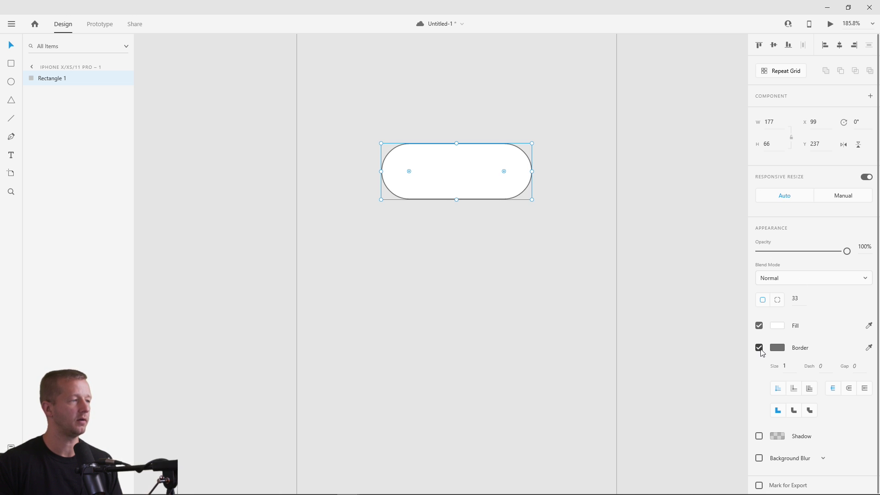
{"action": "left_click", "coordinate": [759, 348]}
Move the white pill down to about Y 279 on the artboard and keep it selected.
{"action": "left_click_drag", "start_coordinate": [461, 172], "coordinate": [466, 209]}
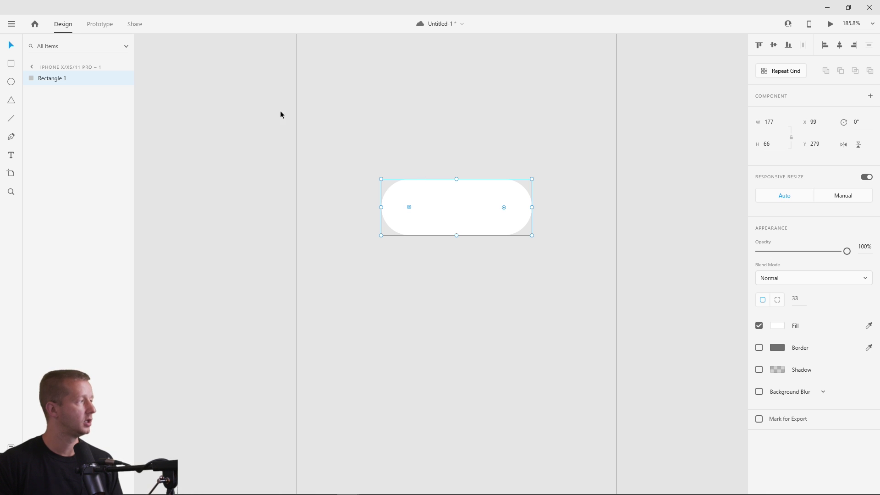
{"action": "left_click", "coordinate": [127, 110]}
{"action": "left_click", "coordinate": [452, 192]}
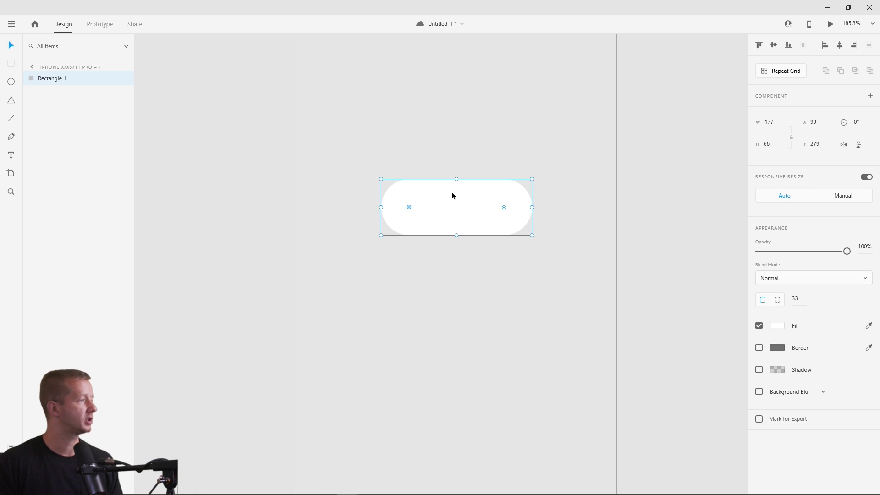
Draw a circle about 54 by 54 inside the white pill and remove its border.
{"action": "left_click", "coordinate": [11, 81]}
{"action": "left_click_drag", "start_coordinate": [424, 208], "coordinate": [474, 232]}
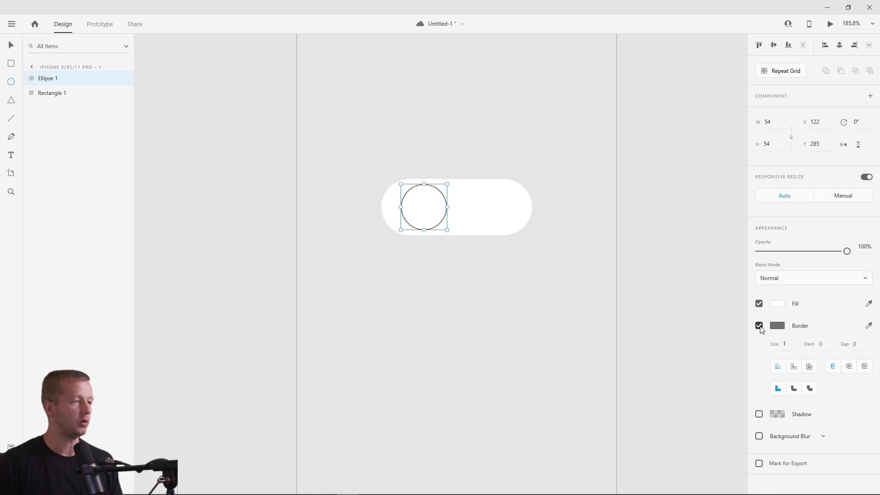
{"action": "left_click", "coordinate": [759, 326]}
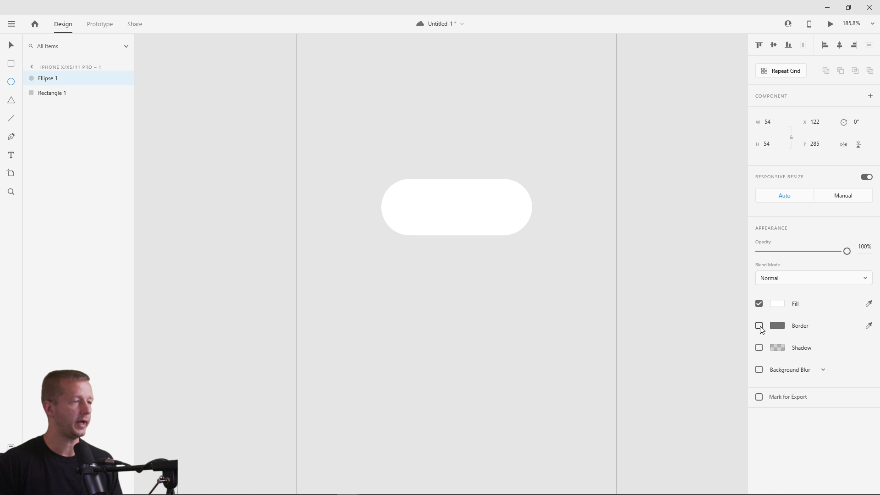
Fill the circle with gray #CFCFCF and move it to about X 106, Y 285 at the pill's left end.
{"action": "left_click", "coordinate": [777, 304]}
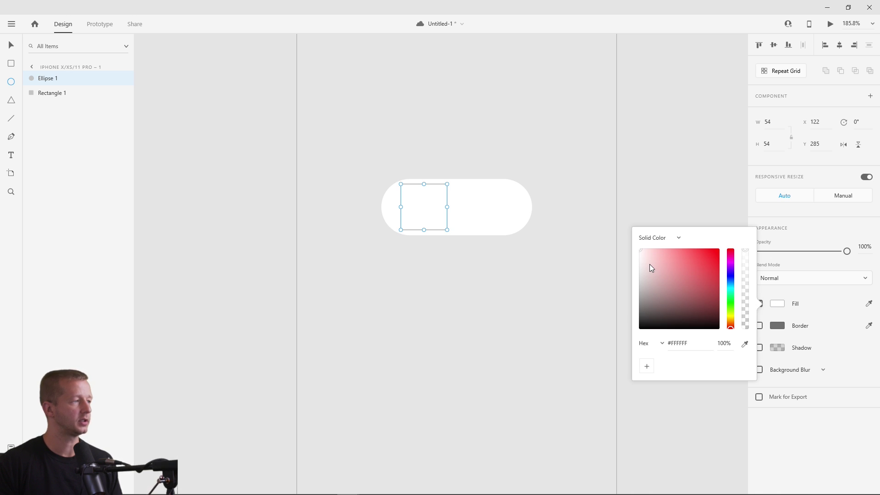
{"action": "left_click_drag", "start_coordinate": [657, 262], "coordinate": [625, 263]}
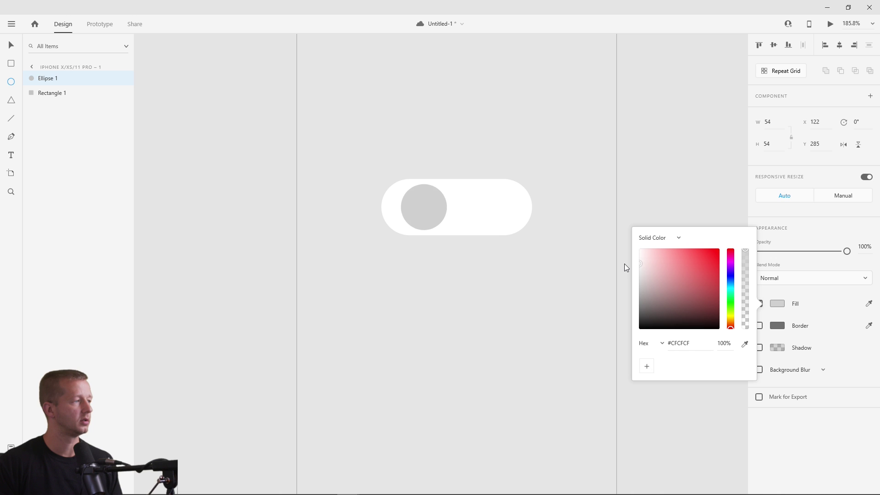
{"action": "left_click", "coordinate": [424, 206]}
{"action": "key", "text": "v"}
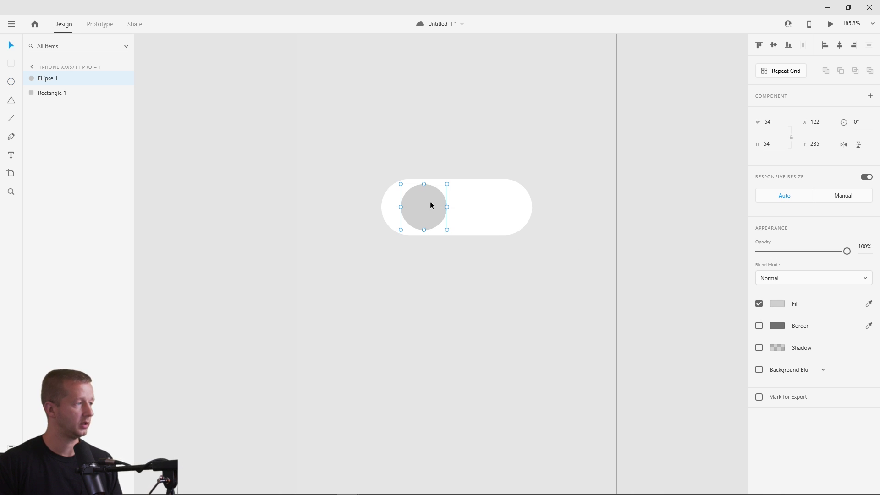
{"action": "left_click_drag", "start_coordinate": [430, 202], "coordinate": [418, 203]}
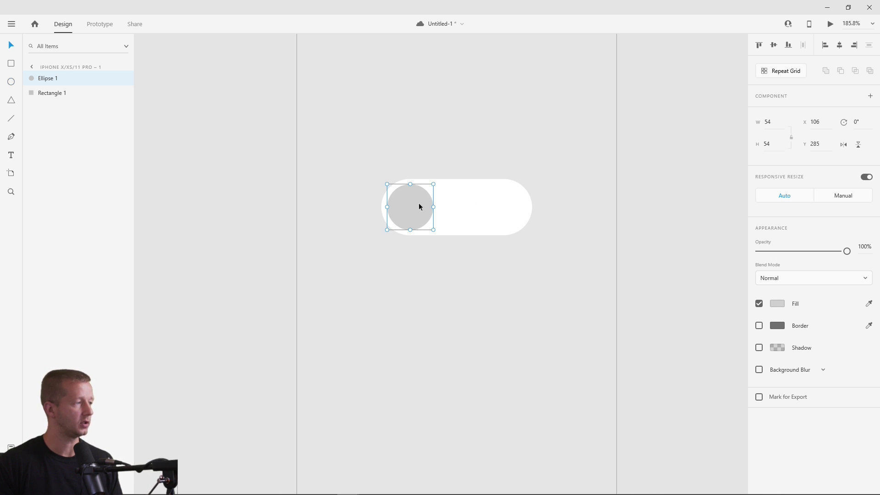
Duplicate the circle to about X 161 beside the original and shorten the pill to a width of about 123 around both.
{"action": "left_click", "coordinate": [523, 210]}
{"action": "left_click", "coordinate": [405, 202]}
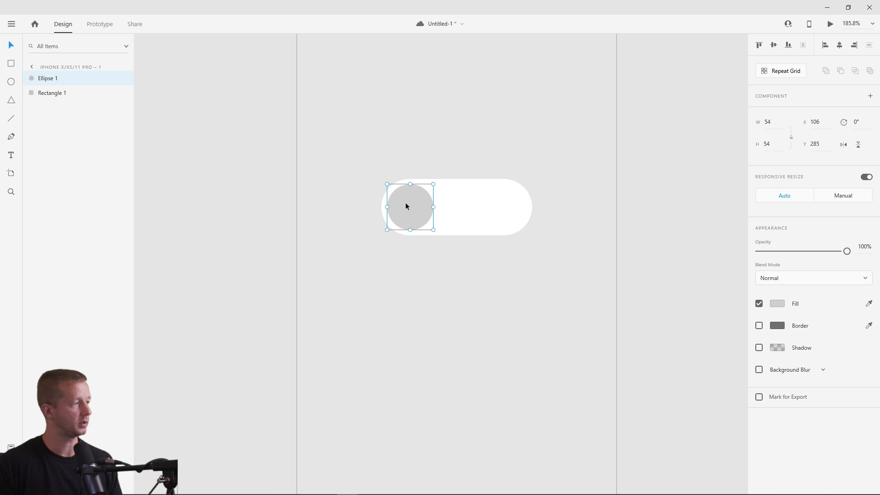
{"action": "left_click_drag", "start_coordinate": [405, 202], "coordinate": [464, 201]}
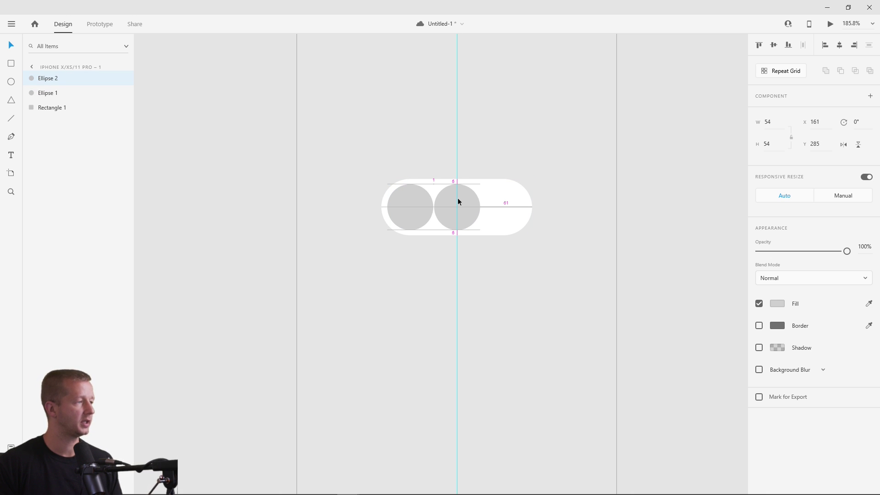
{"action": "left_click", "coordinate": [516, 203]}
{"action": "left_click_drag", "start_coordinate": [532, 206], "coordinate": [487, 208]}
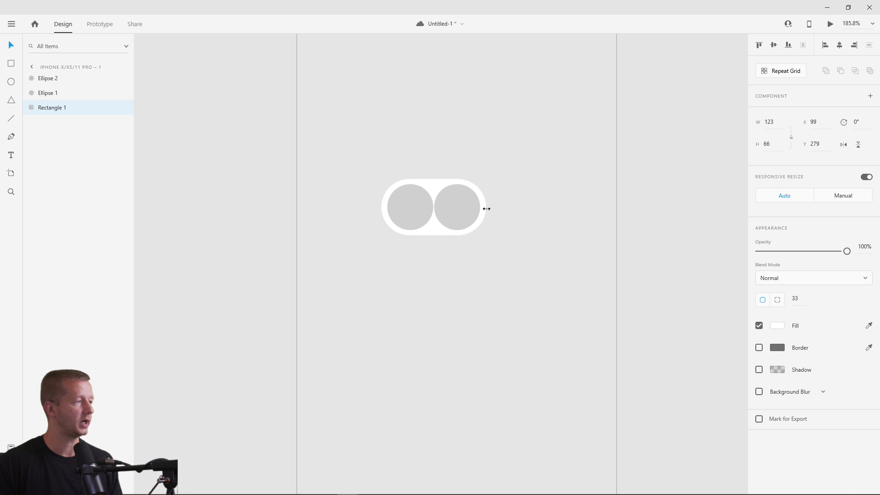
Delete the duplicate circle and move the pill with its remaining circle to about X 126, Y 291.
{"action": "left_click", "coordinate": [450, 210]}
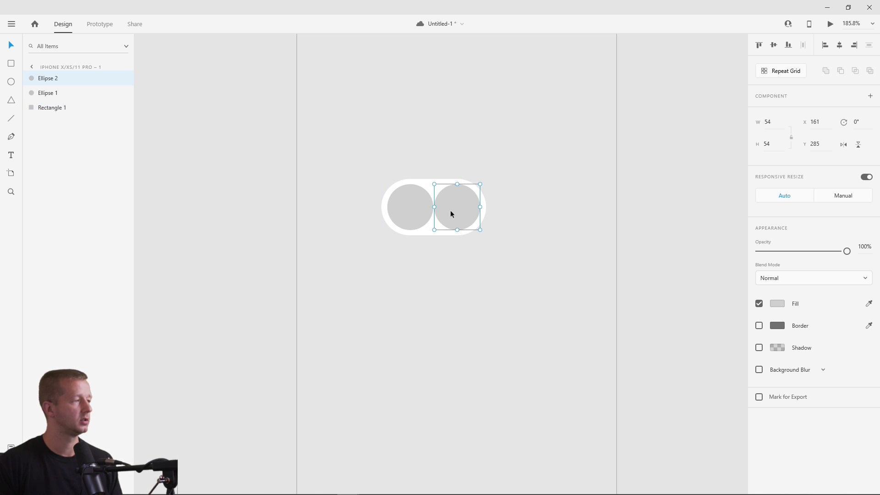
{"action": "key", "text": "Delete"}
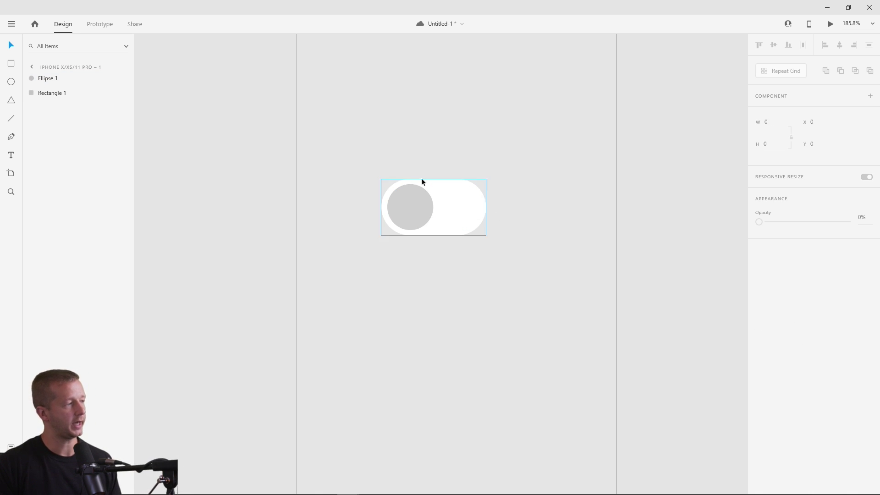
{"action": "left_click_drag", "start_coordinate": [422, 177], "coordinate": [489, 243]}
{"action": "left_click_drag", "start_coordinate": [429, 205], "coordinate": [453, 213]}
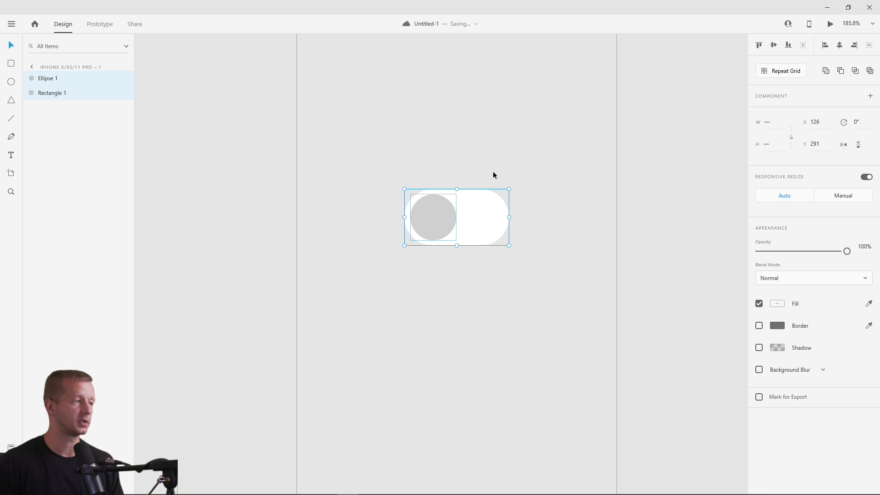
Make the pill and circle a component and add a Hover State to it.
{"action": "right_click", "coordinate": [474, 217]}
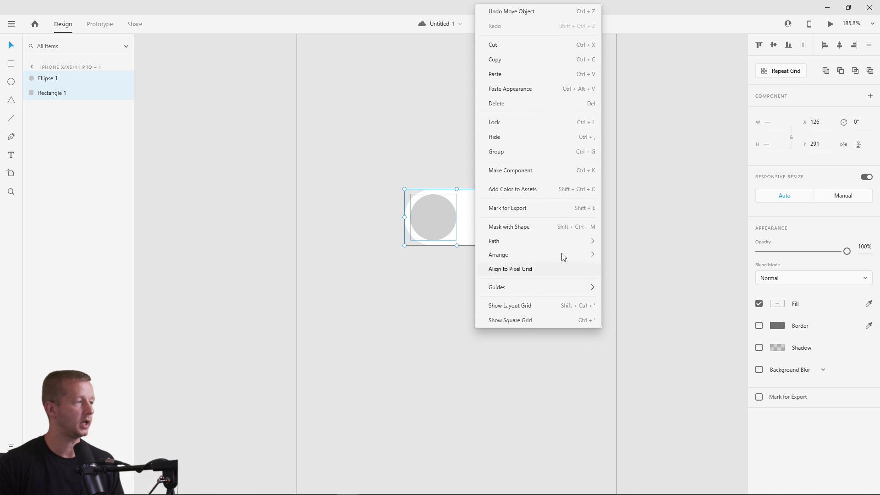
{"action": "left_click", "coordinate": [496, 172]}
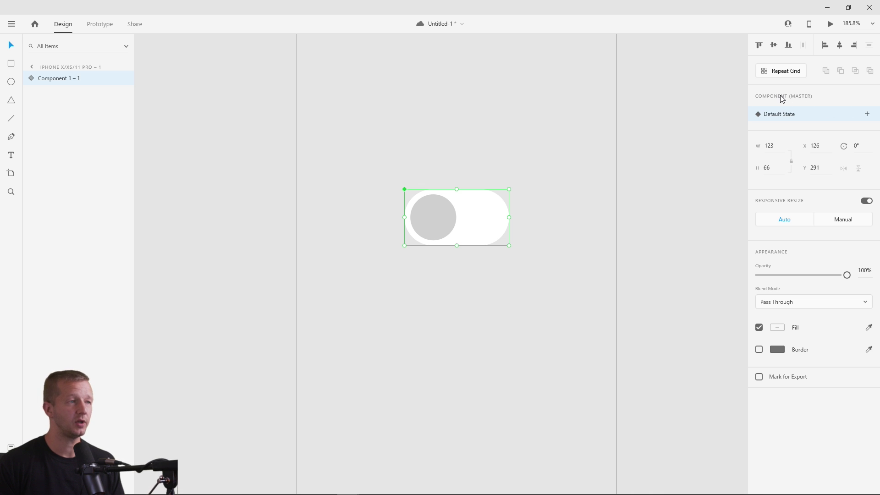
{"action": "left_click", "coordinate": [868, 117]}
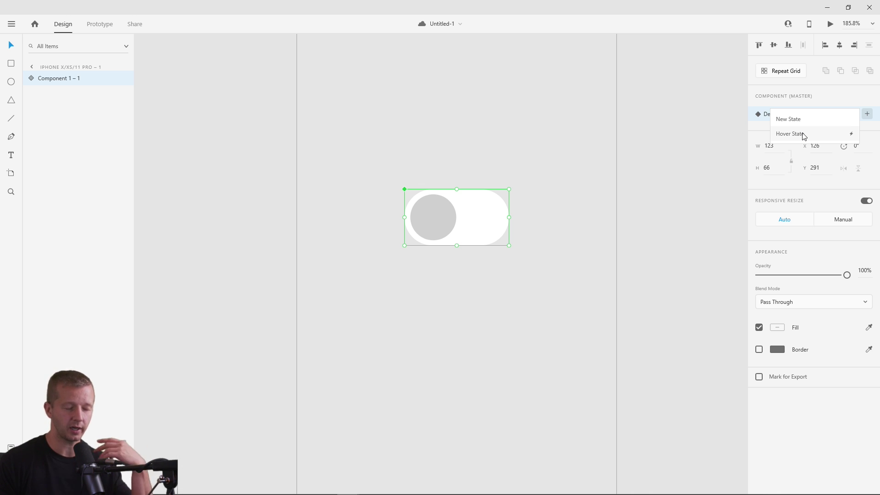
{"action": "left_click", "coordinate": [802, 133]}
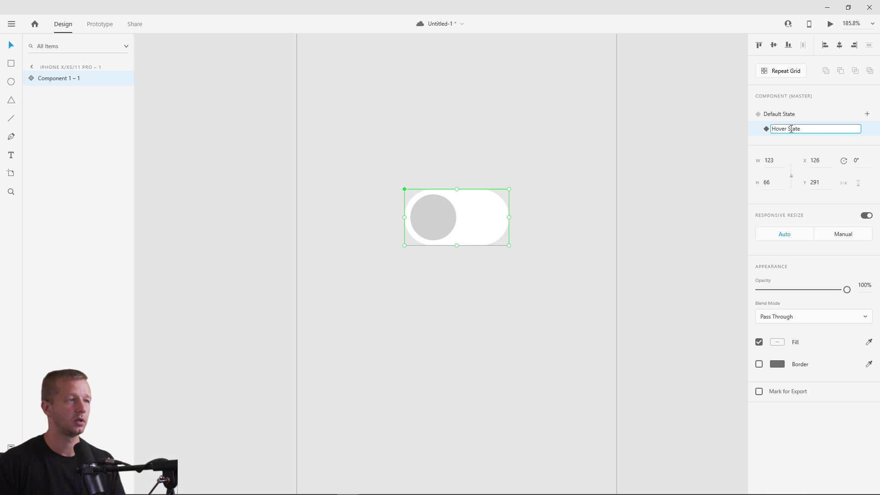
{"action": "left_click", "coordinate": [685, 142]}
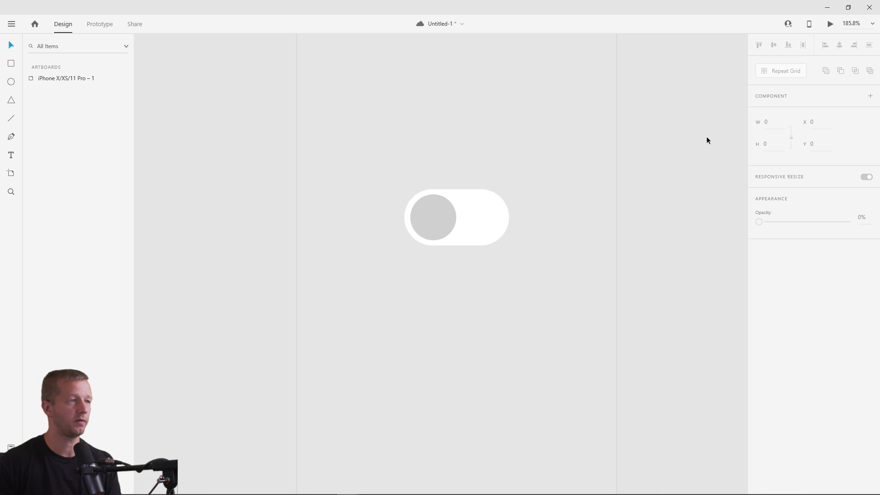
In the component's Hover State, darken the circle's fill to gray #AFAFAF.
{"action": "left_click", "coordinate": [455, 208]}
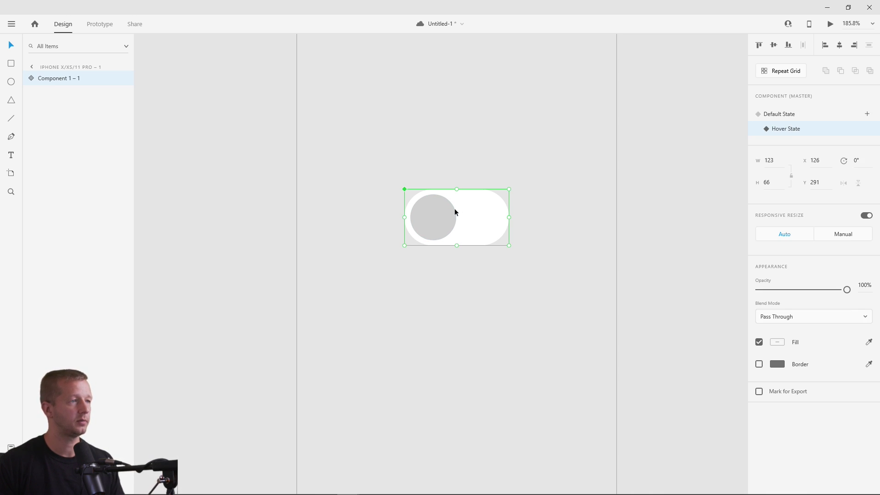
{"action": "left_click", "coordinate": [790, 115]}
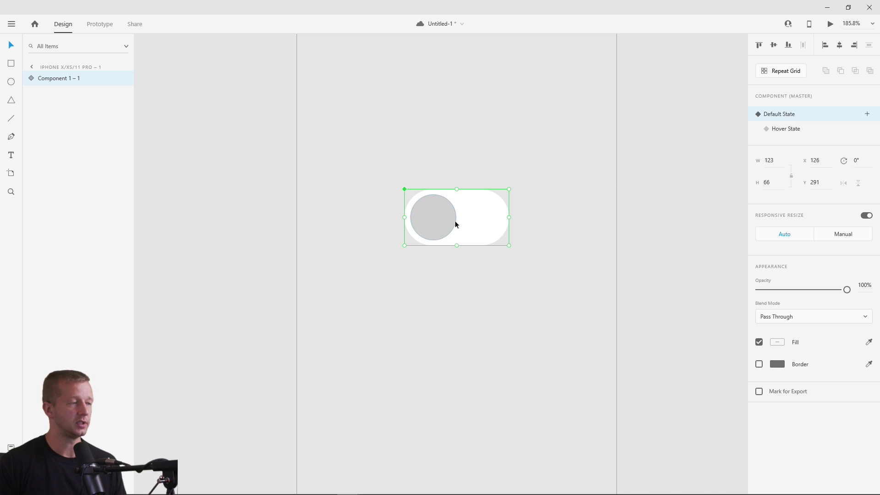
{"action": "left_click", "coordinate": [796, 131]}
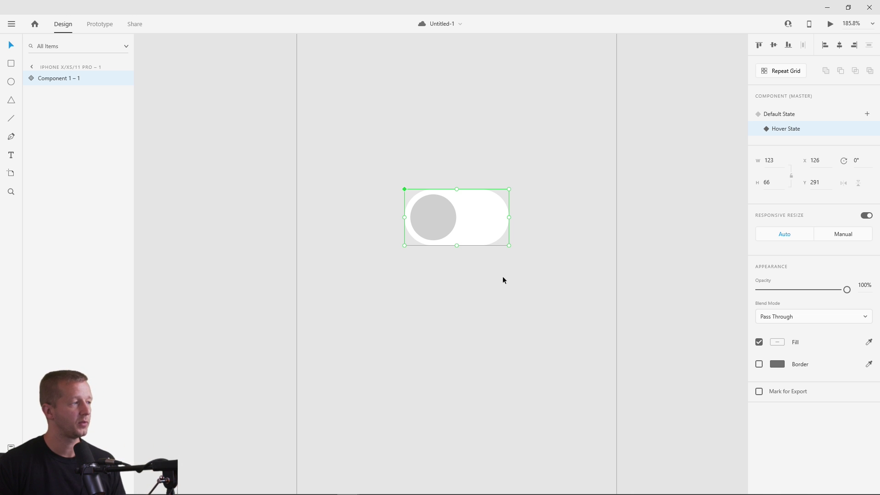
{"action": "double_click", "coordinate": [437, 221]}
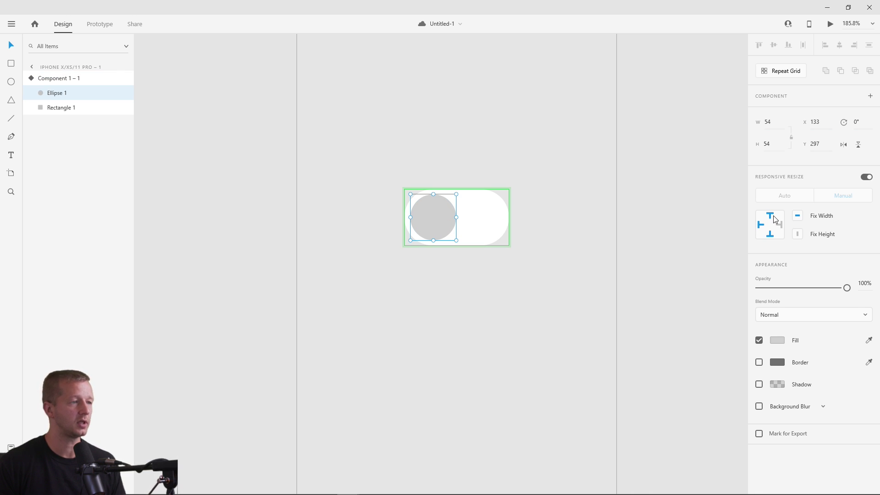
{"action": "left_click", "coordinate": [776, 341]}
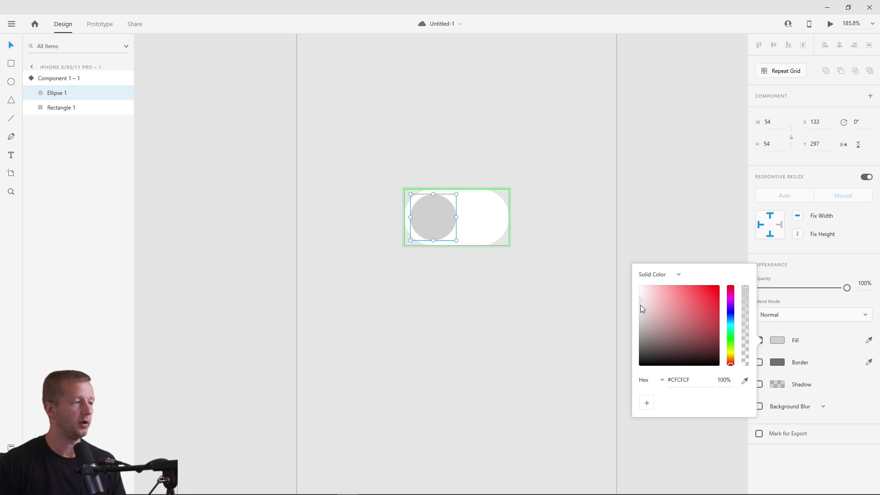
{"action": "left_click_drag", "start_coordinate": [640, 305], "coordinate": [631, 310]}
{"action": "left_click", "coordinate": [569, 248]}
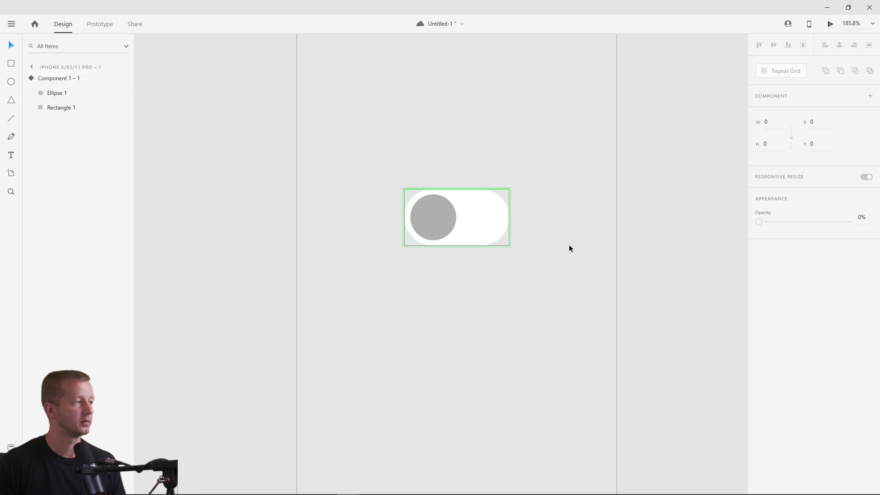
Add another new state to the toggle component and keep its name as State 3.
{"action": "left_click", "coordinate": [465, 228]}
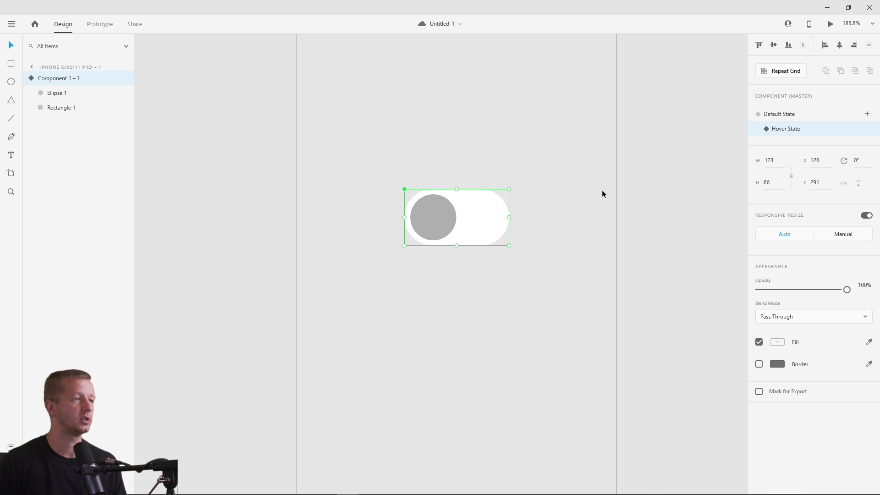
{"action": "left_click", "coordinate": [866, 114]}
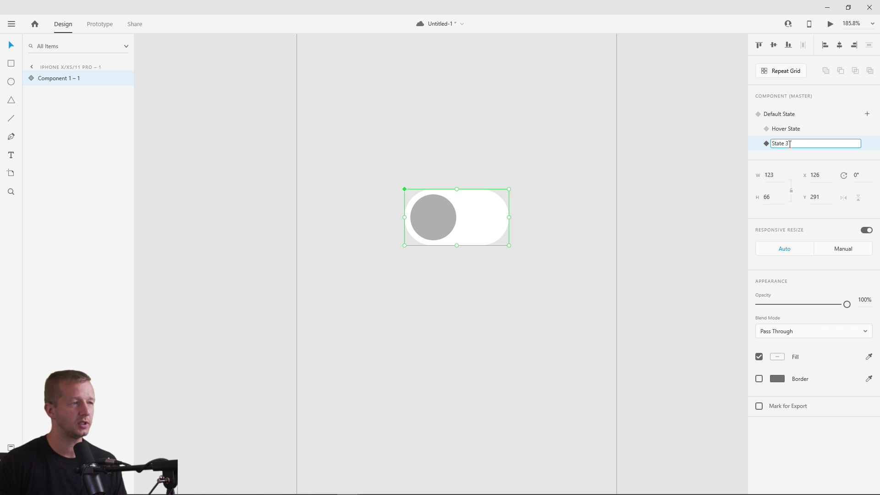
{"action": "key", "text": "BackSpace"}
{"action": "key", "text": "BackSpace"}
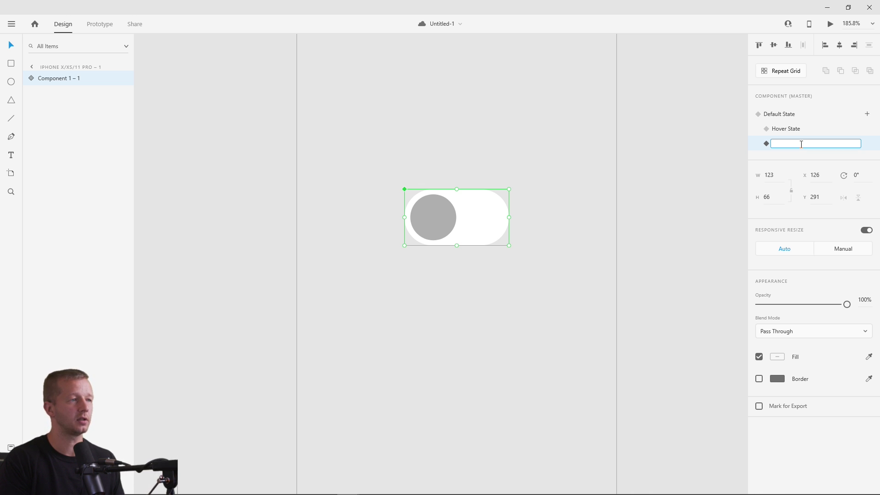
{"action": "left_click", "coordinate": [815, 134]}
{"action": "double_click", "coordinate": [802, 144]}
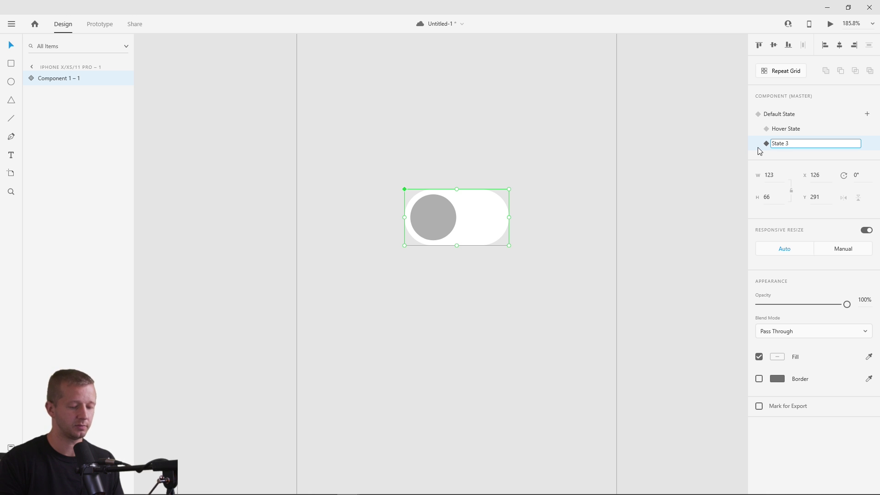
{"action": "key", "text": "Return"}
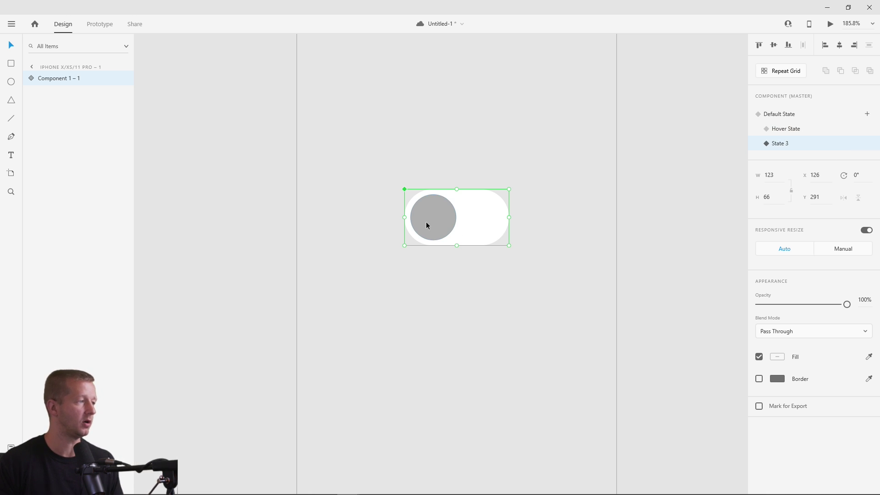
In State 3, move the circle to about X 188 at the pill's right end and fill it with white.
{"action": "double_click", "coordinate": [438, 222]}
{"action": "left_click_drag", "start_coordinate": [431, 219], "coordinate": [478, 218]}
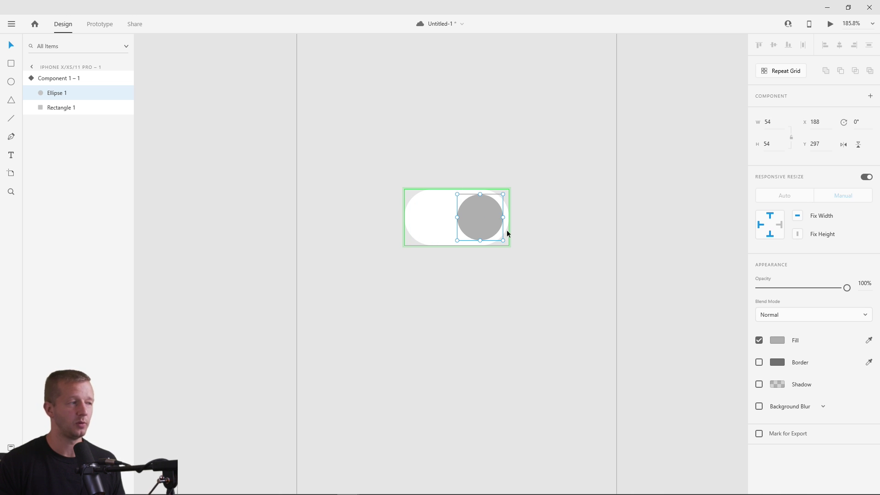
{"action": "left_click", "coordinate": [777, 340]}
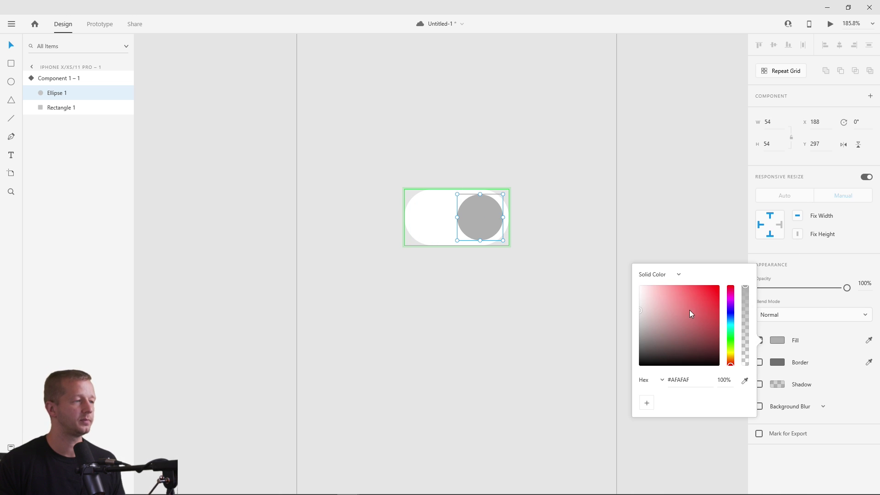
{"action": "left_click_drag", "start_coordinate": [691, 313], "coordinate": [492, 205]}
{"action": "key", "text": "Escape"}
Fill the pill background of State 3 with a saturated blue.
{"action": "left_click", "coordinate": [433, 211]}
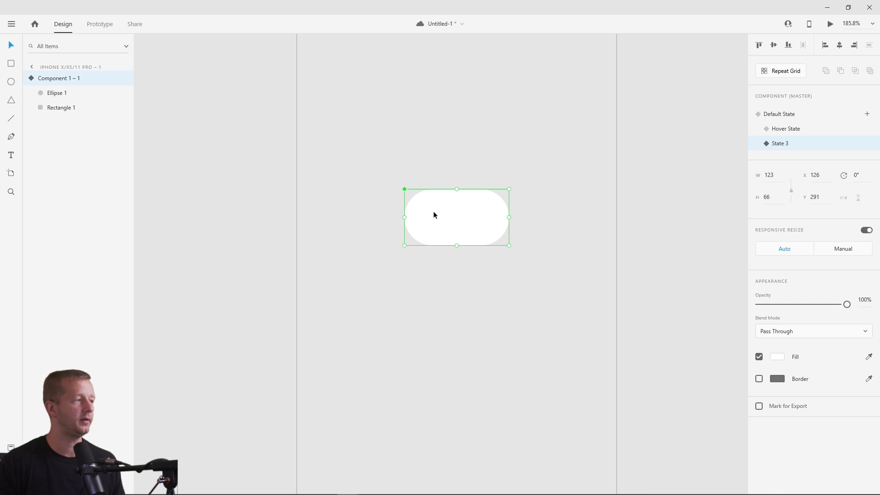
{"action": "double_click", "coordinate": [433, 212]}
{"action": "left_click", "coordinate": [777, 362]}
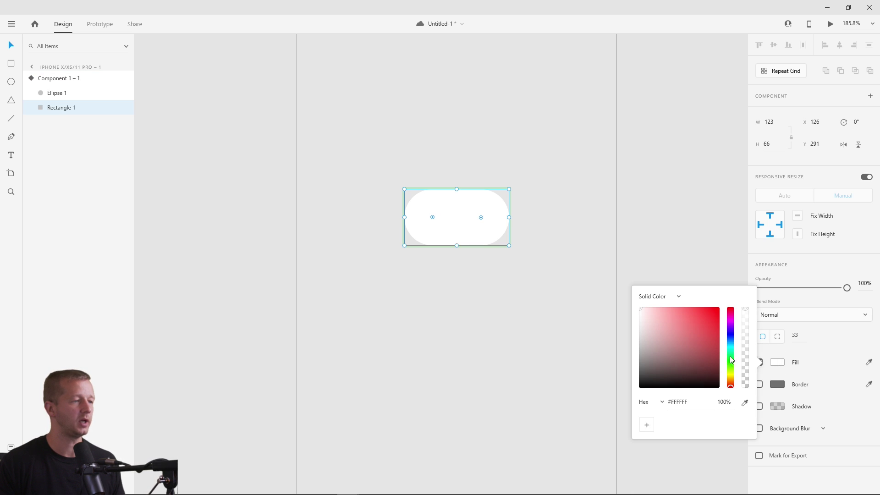
{"action": "left_click_drag", "start_coordinate": [731, 360], "coordinate": [721, 318]}
{"action": "left_click", "coordinate": [603, 199]}
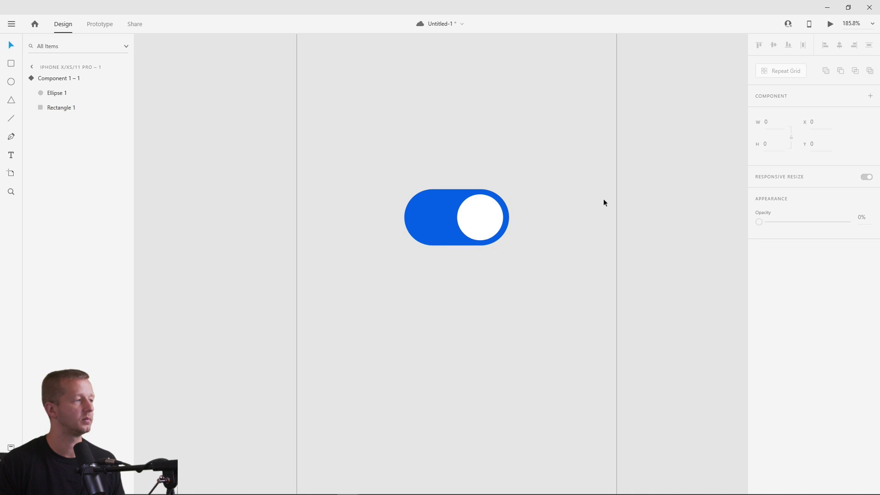
Switch the toggle component to its Default State and its Hover State to compare their looks.
{"action": "left_click", "coordinate": [476, 212]}
{"action": "left_click", "coordinate": [785, 117]}
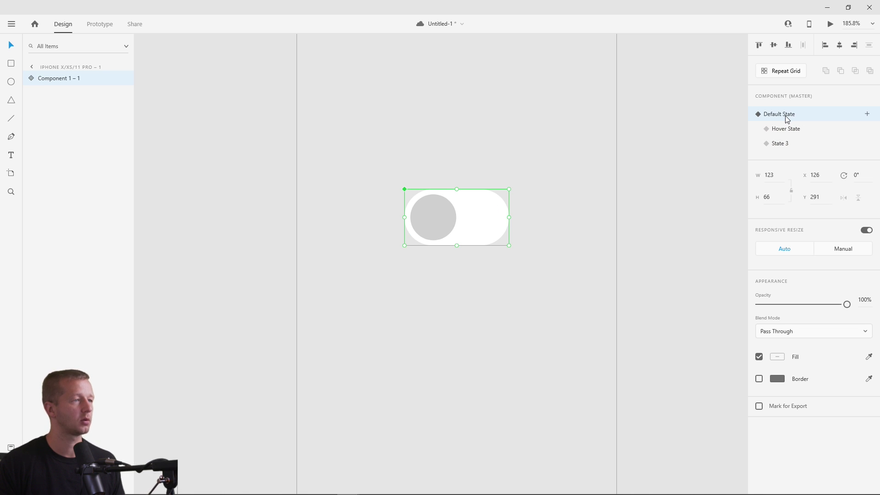
{"action": "left_click", "coordinate": [789, 130]}
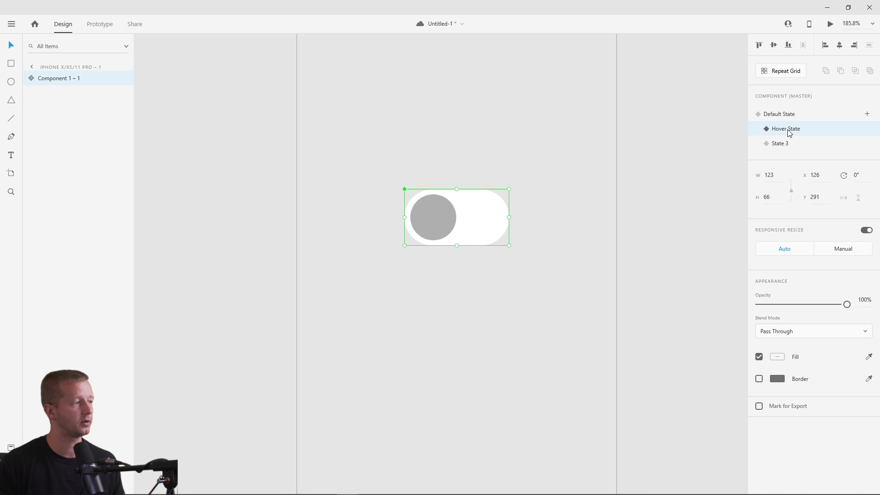
Show State 3 of the toggle component and switch to Prototype mode with the toggle selected.
{"action": "left_click", "coordinate": [793, 143]}
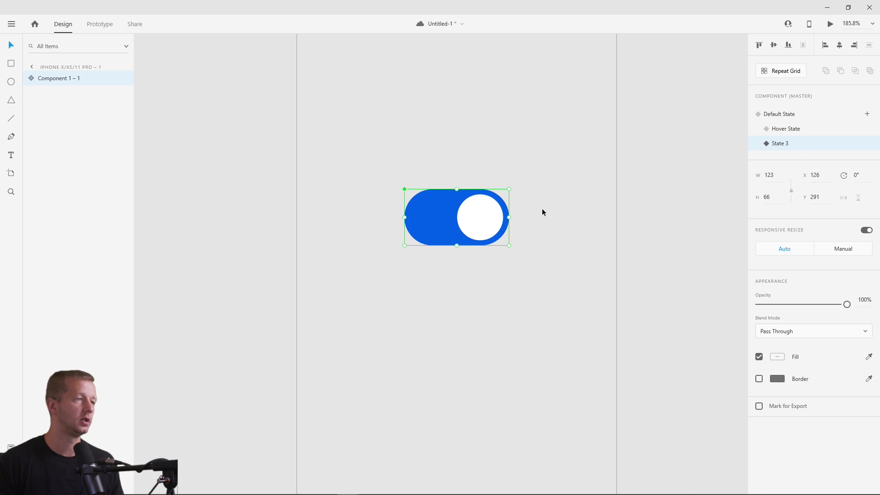
{"action": "left_click", "coordinate": [99, 25]}
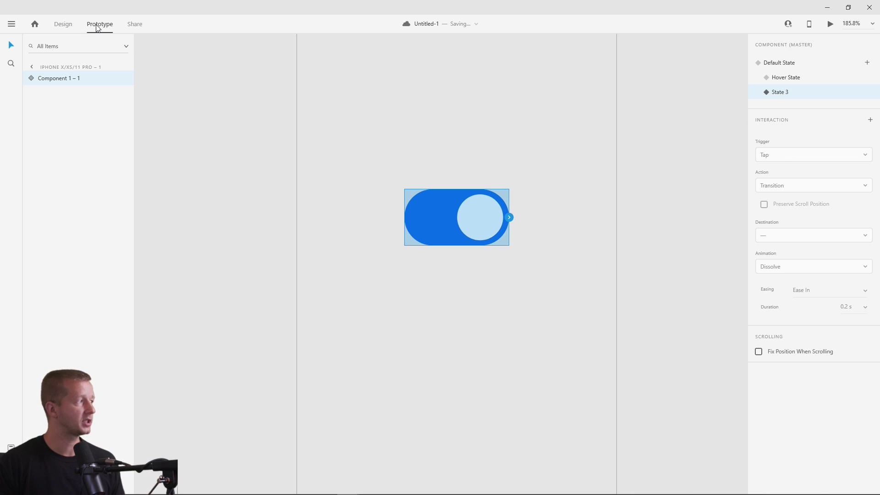
{"action": "left_click", "coordinate": [391, 156]}
{"action": "left_click", "coordinate": [449, 197]}
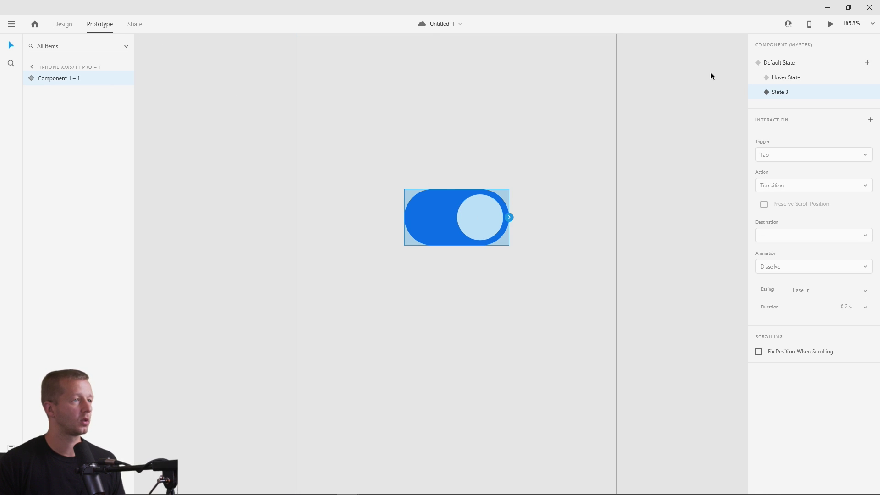
For the toggle's Default State, change the hover interaction's action to Transition with the animation set to None.
{"action": "left_click", "coordinate": [780, 63]}
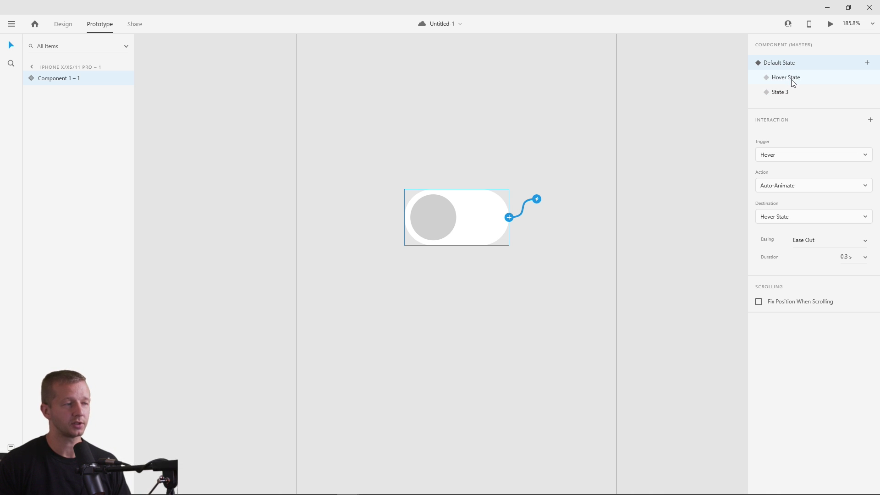
{"action": "left_click", "coordinate": [788, 192]}
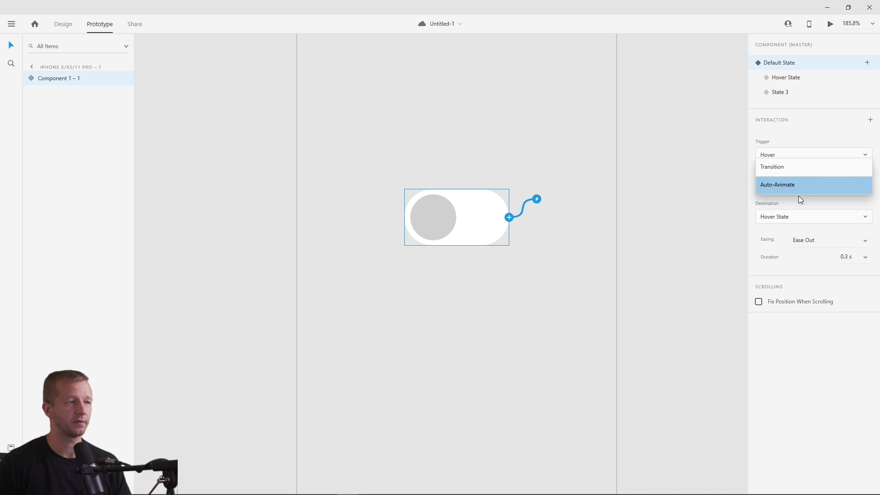
{"action": "left_click", "coordinate": [802, 198]}
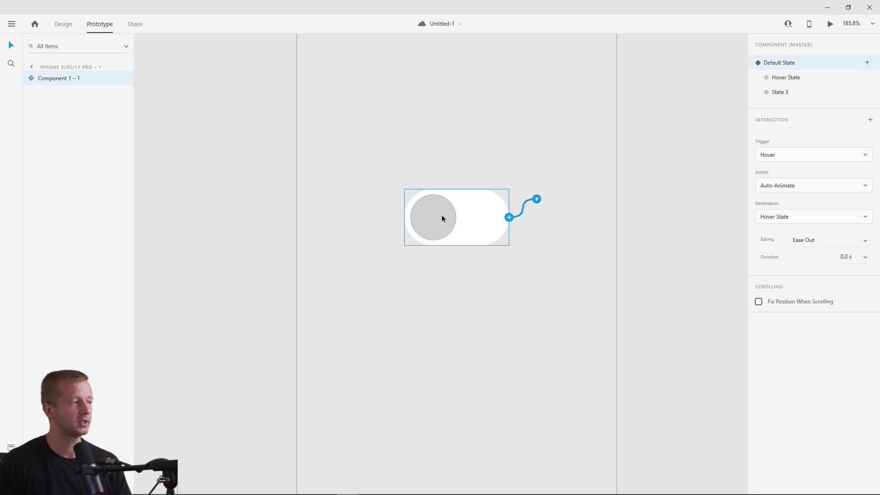
{"action": "left_click", "coordinate": [797, 187]}
{"action": "left_click", "coordinate": [794, 168]}
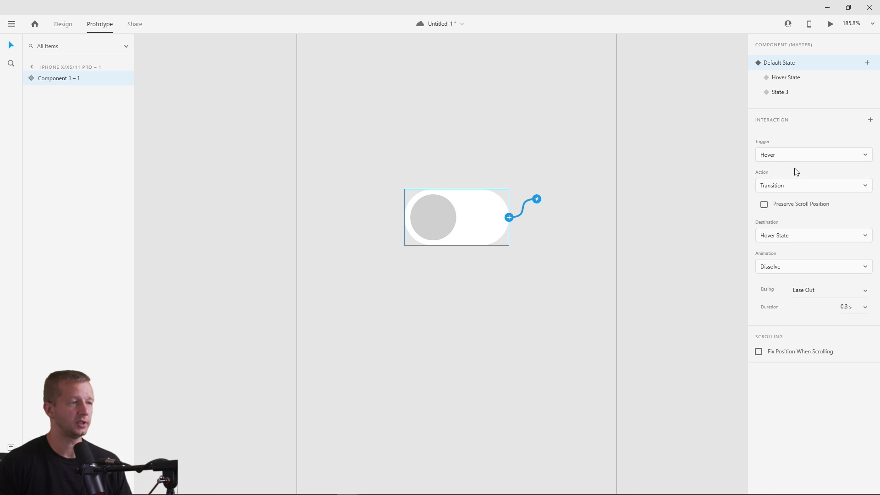
{"action": "left_click", "coordinate": [789, 266]}
{"action": "left_click", "coordinate": [778, 249]}
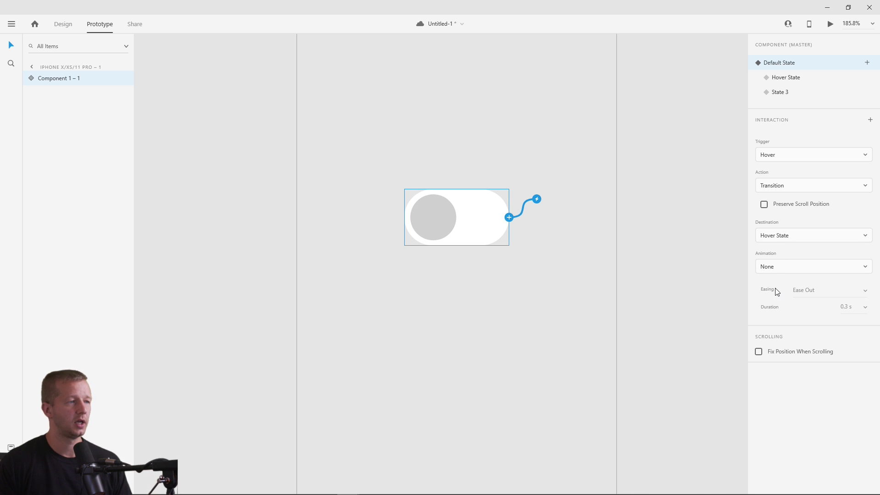
Add an interaction to the Hover State with a Tap trigger, the Auto-Animate action and State 3 as destination.
{"action": "left_click", "coordinate": [794, 80]}
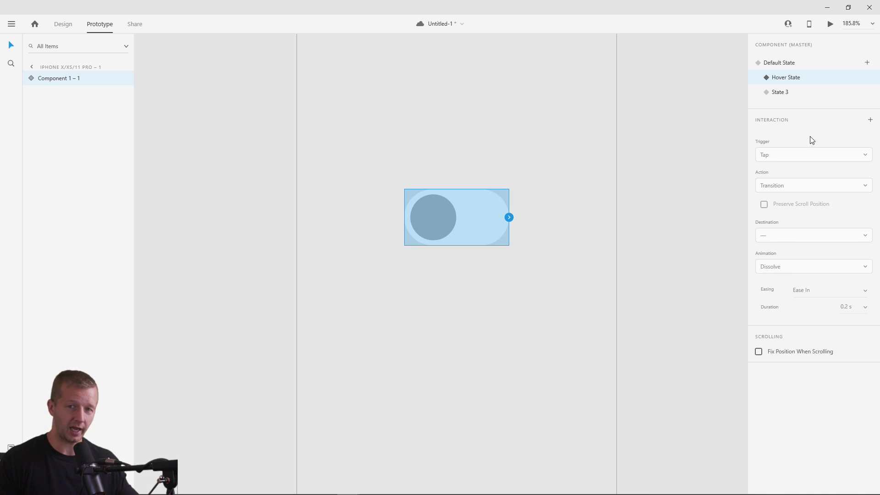
{"action": "left_click", "coordinate": [871, 121]}
{"action": "left_click", "coordinate": [779, 156]}
{"action": "left_click", "coordinate": [779, 138]}
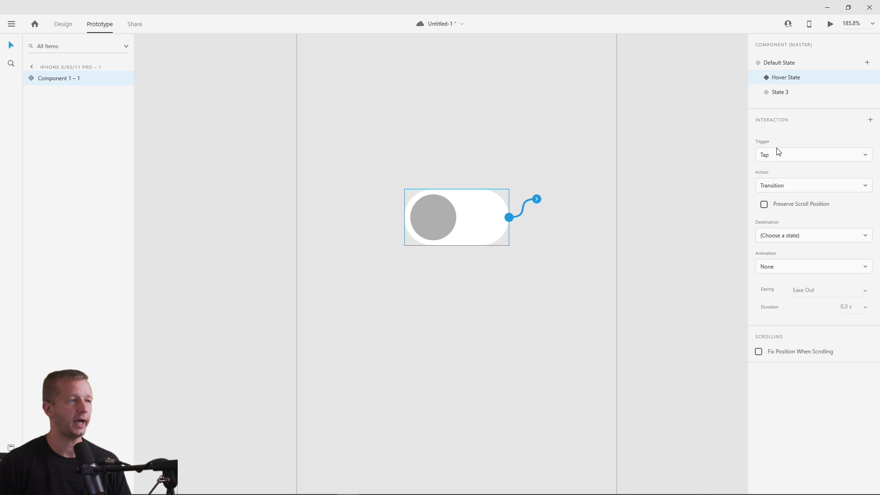
{"action": "left_click", "coordinate": [795, 186]}
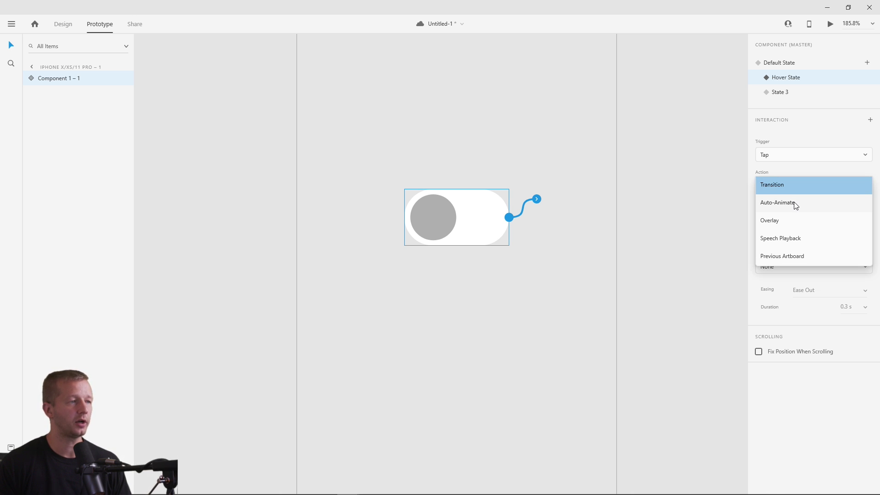
{"action": "left_click", "coordinate": [796, 205]}
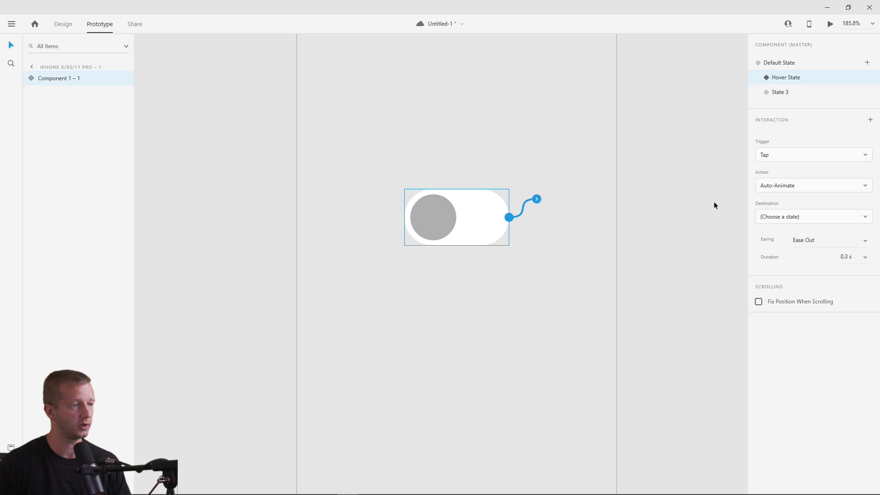
{"action": "left_click", "coordinate": [805, 217]}
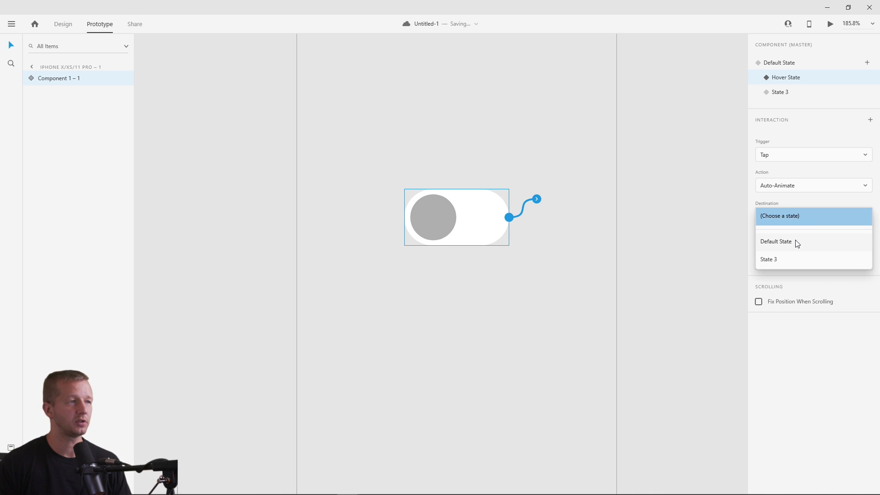
{"action": "left_click", "coordinate": [790, 259]}
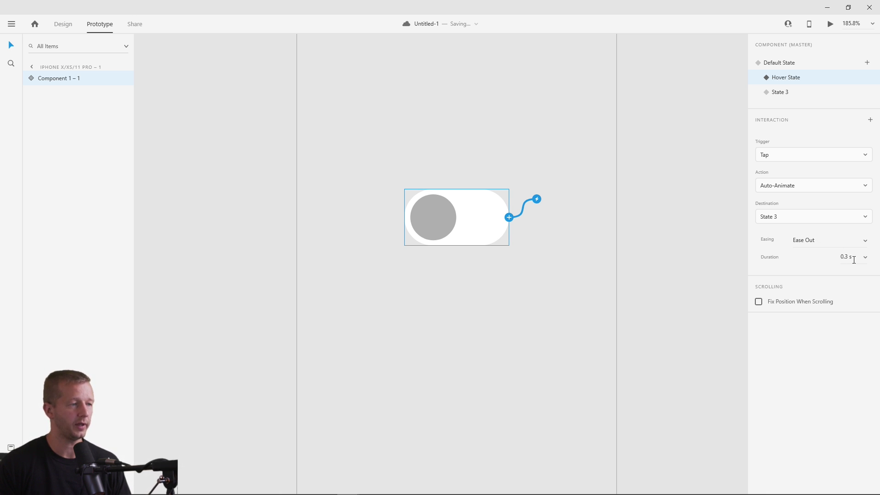
Add a Tap interaction to State 3 that auto-animates back to the Default State.
{"action": "left_click", "coordinate": [780, 92]}
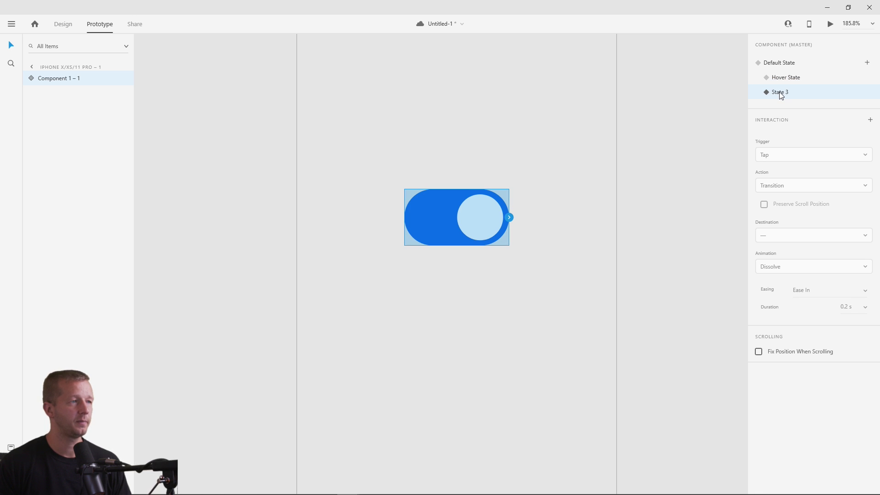
{"action": "left_click", "coordinate": [870, 121]}
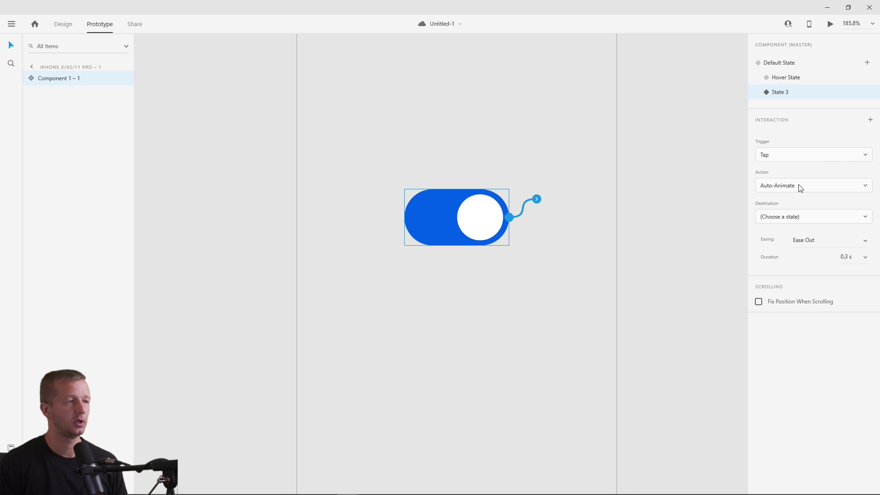
{"action": "left_click", "coordinate": [797, 220]}
{"action": "left_click", "coordinate": [790, 240]}
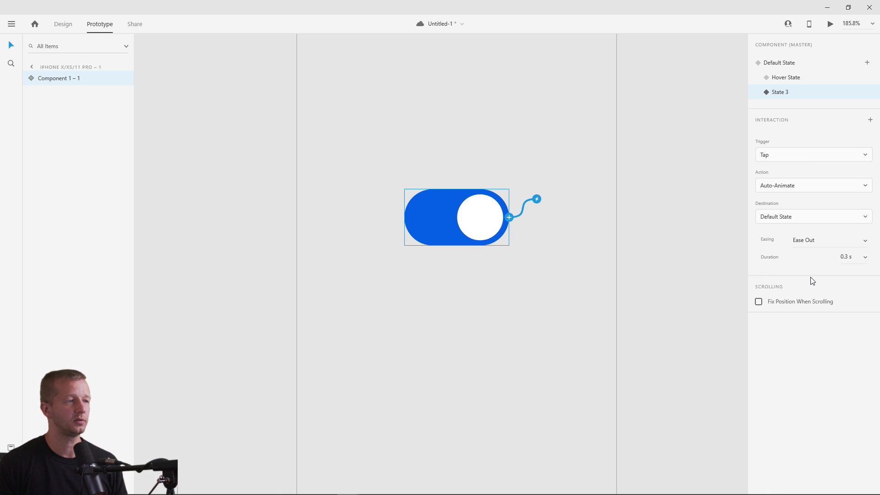
Preview the prototype with the toggle still in State 3, and close the preview.
{"action": "left_click", "coordinate": [458, 161]}
{"action": "scroll", "coordinate": [509, 130], "scroll_direction": "down", "scroll_amount": 3}
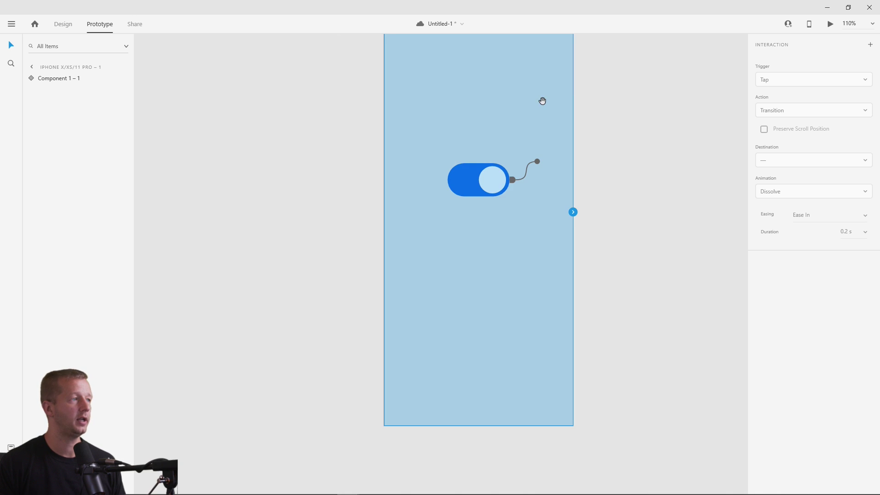
{"action": "scroll", "coordinate": [511, 186], "scroll_direction": "up", "scroll_amount": 2}
{"action": "left_click", "coordinate": [475, 242]}
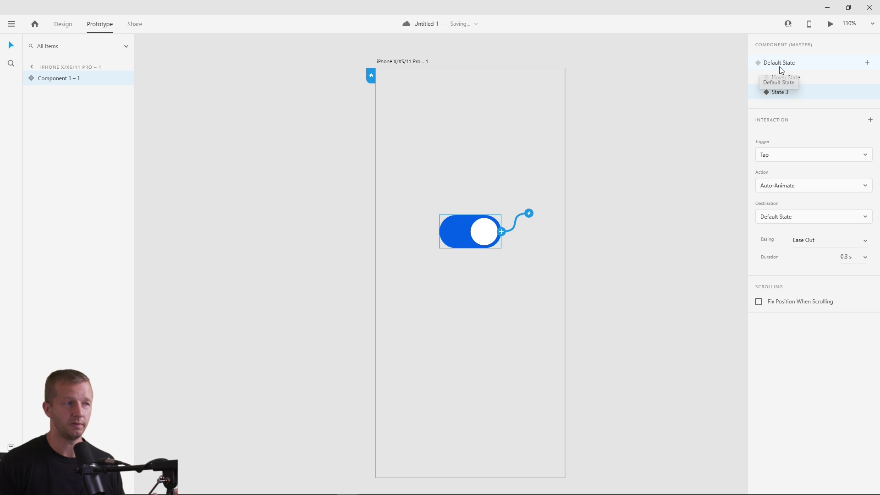
{"action": "left_click", "coordinate": [830, 23]}
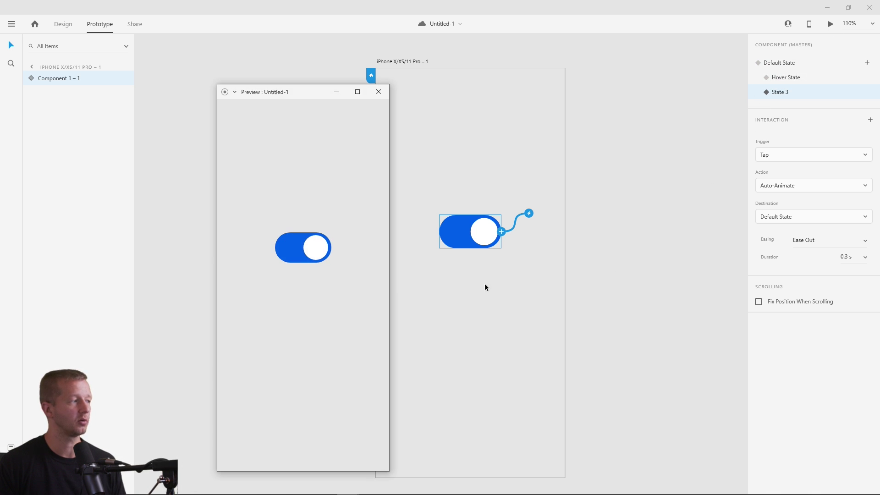
{"action": "left_click", "coordinate": [379, 92]}
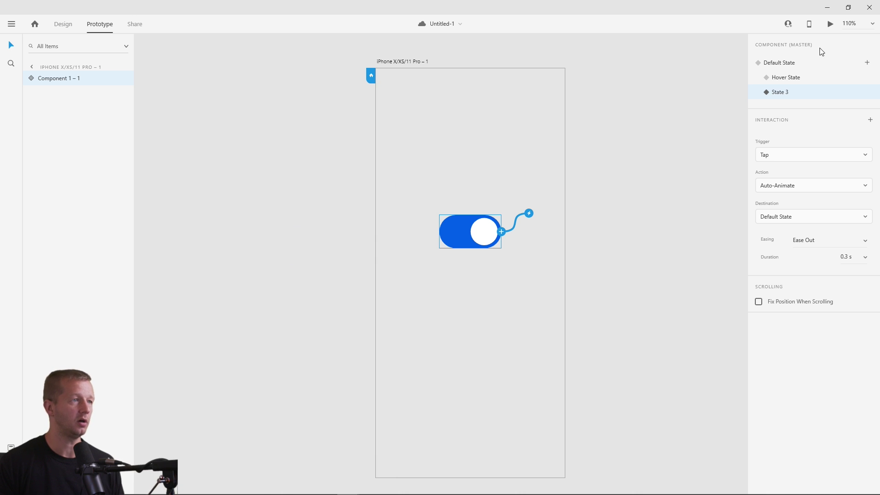
Set the toggle to its Default State and test its hover effect and its switching on and off in the preview.
{"action": "left_click", "coordinate": [796, 64]}
{"action": "left_click", "coordinate": [830, 25]}
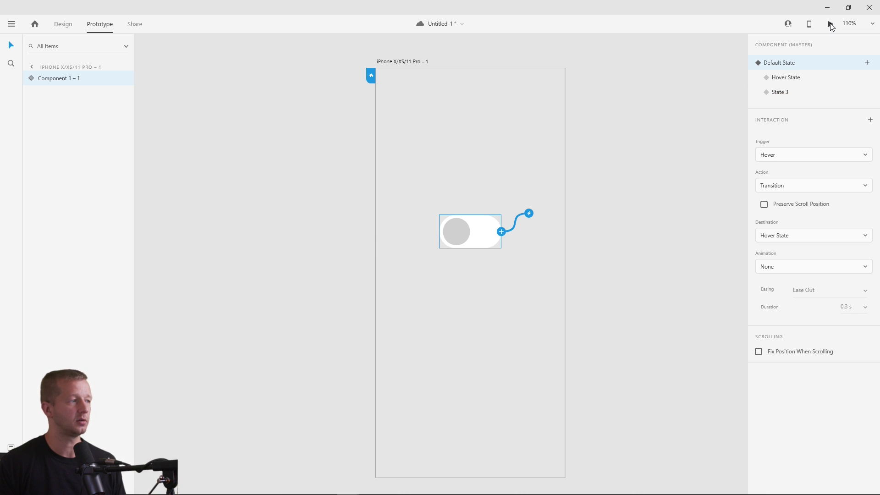
{"action": "left_click_drag", "start_coordinate": [304, 92], "coordinate": [507, 64]}
{"action": "mouse_move", "coordinate": [504, 219]}
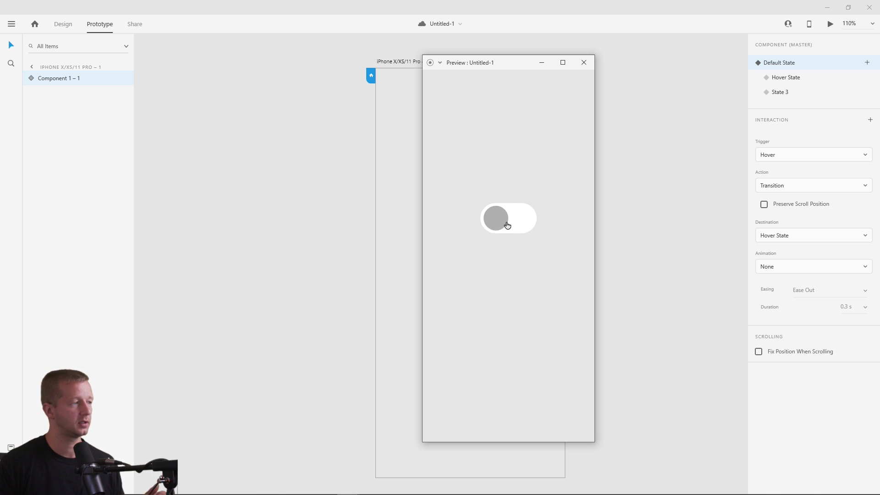
{"action": "left_click", "coordinate": [508, 225]}
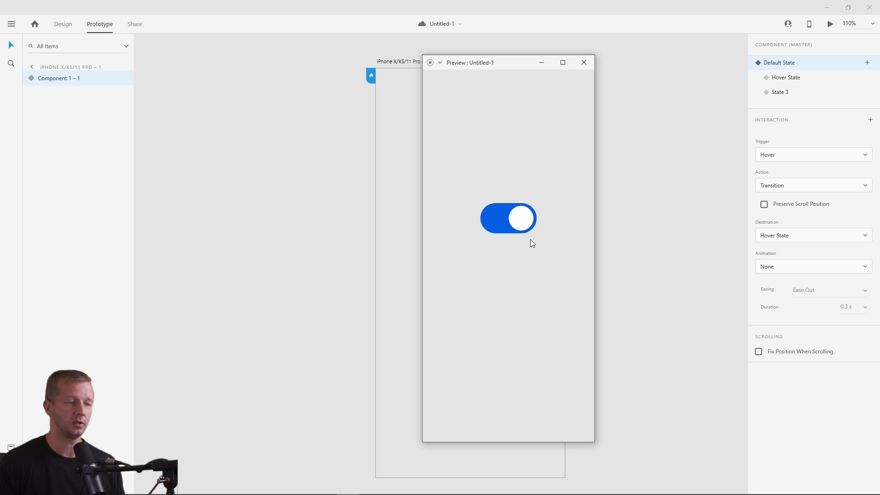
{"action": "left_click", "coordinate": [523, 230]}
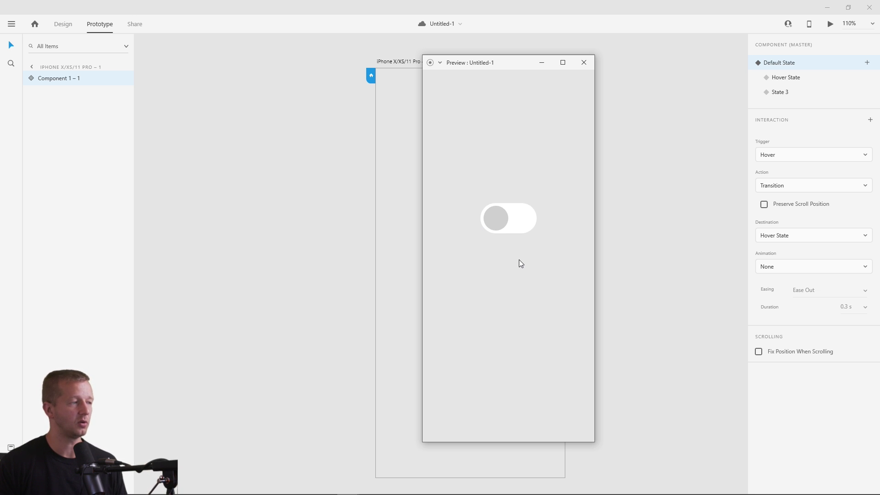
{"action": "left_click", "coordinate": [584, 63]}
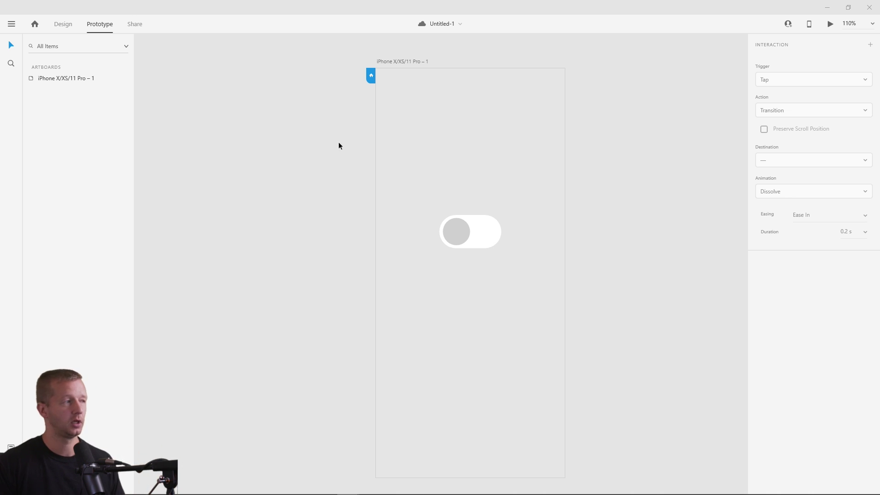
Duplicate the iPhone X/XS/11 Pro – 1 artboard and, in Design mode, delete the toggle from the copy.
{"action": "left_click", "coordinate": [389, 62]}
{"action": "key", "text": "ctrl+d"}
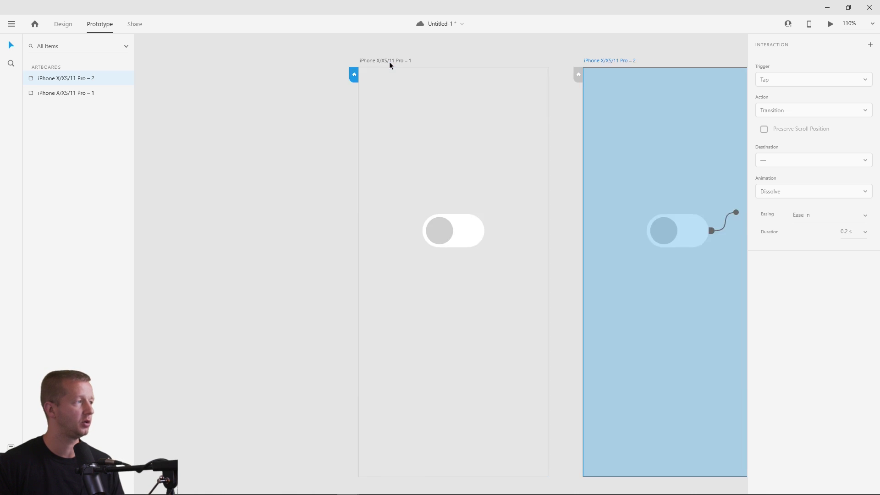
{"action": "left_click", "coordinate": [62, 25]}
{"action": "left_click", "coordinate": [427, 178]}
{"action": "left_click", "coordinate": [449, 216]}
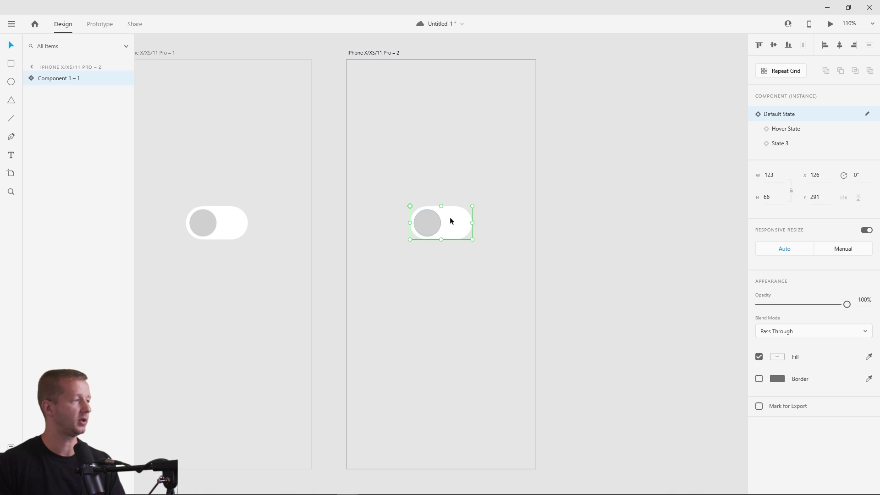
{"action": "key", "text": "Delete"}
Draw a rectangle about 232 by 58 on the empty second artboard, with corners rounded to about 7 and no border.
{"action": "left_click", "coordinate": [12, 64]}
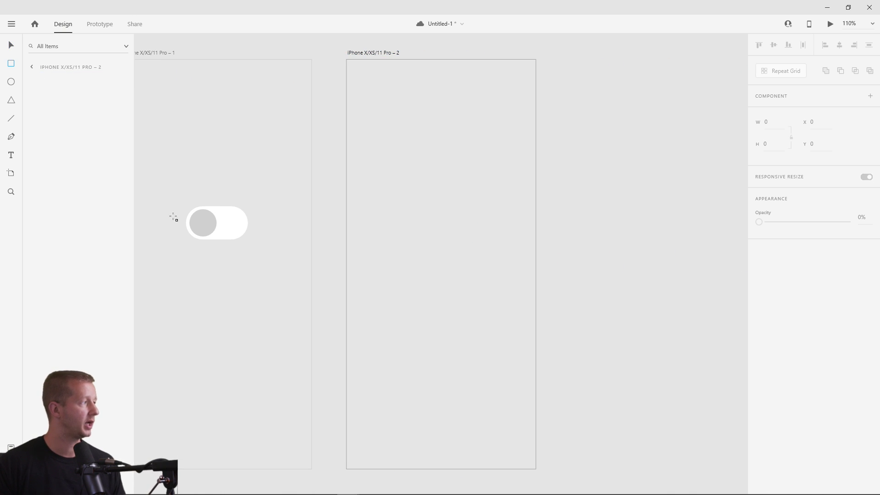
{"action": "mouse_move", "coordinate": [442, 229]}
{"action": "left_mouse_down"}
{"action": "mouse_move", "coordinate": [490, 235]}
{"action": "mouse_move", "coordinate": [506, 250]}
{"action": "mouse_move", "coordinate": [491, 237]}
{"action": "mouse_move", "coordinate": [499, 239]}
{"action": "left_mouse_up"}
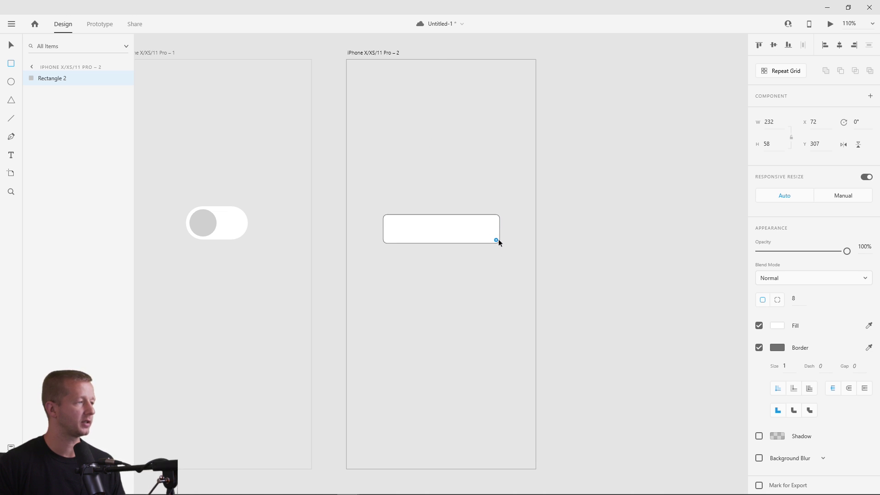
{"action": "left_click", "coordinate": [758, 347]}
{"action": "key", "text": "v"}
{"action": "left_click", "coordinate": [456, 232]}
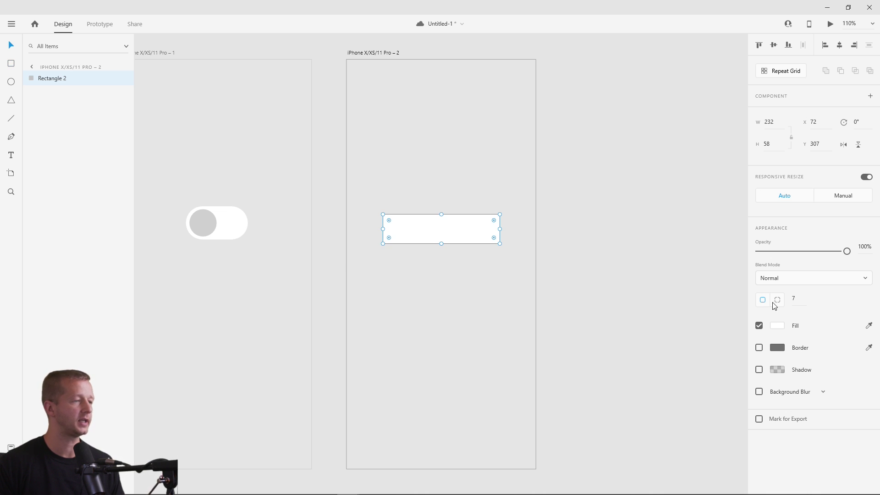
Fill the rounded rectangle on the second artboard with black.
{"action": "left_click", "coordinate": [778, 326]}
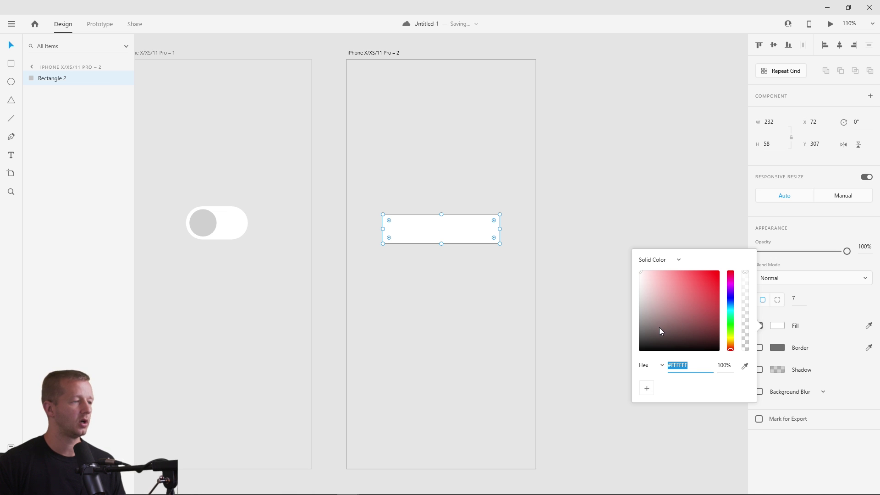
{"action": "left_click_drag", "start_coordinate": [659, 327], "coordinate": [587, 363]}
{"action": "left_click", "coordinate": [422, 225]}
{"action": "scroll", "coordinate": [422, 226], "scroll_direction": "up", "scroll_amount": 5}
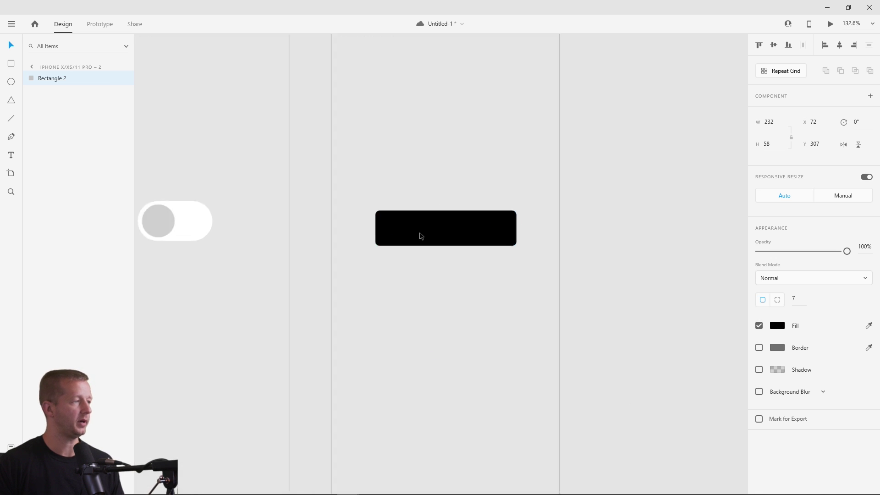
{"action": "left_click", "coordinate": [424, 161]}
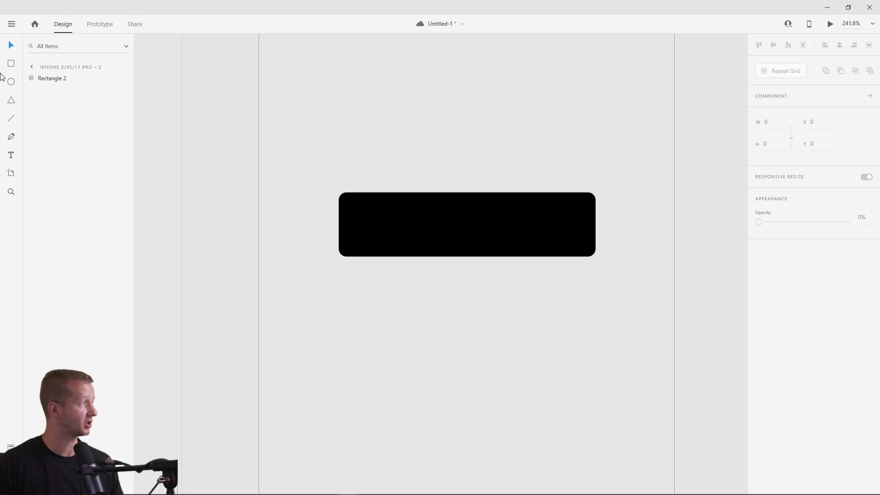
Add a centre-aligned text box reading Download across the full width of the black rectangle.
{"action": "left_click", "coordinate": [14, 155]}
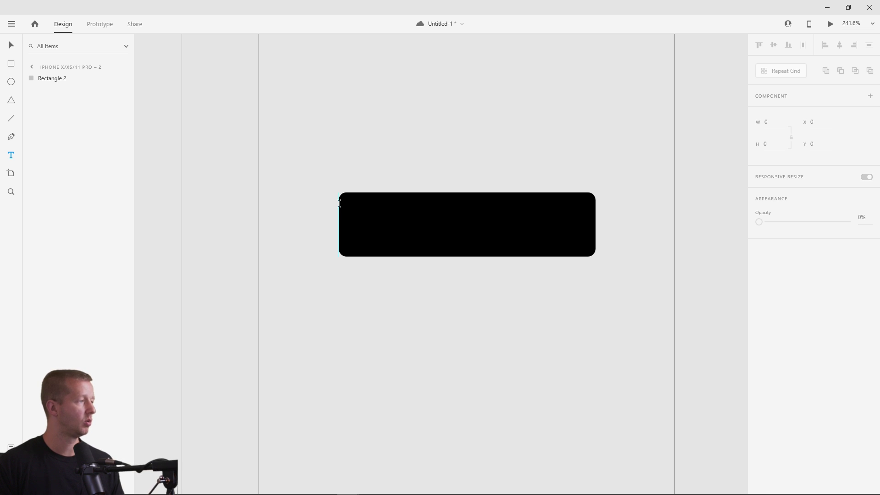
{"action": "left_click_drag", "start_coordinate": [339, 203], "coordinate": [595, 247]}
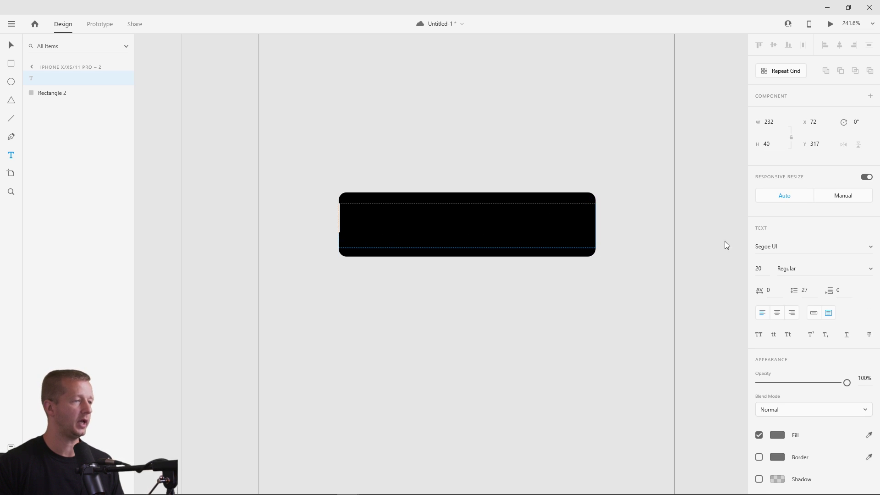
{"action": "left_click", "coordinate": [779, 314]}
{"action": "type", "text": "Download"}
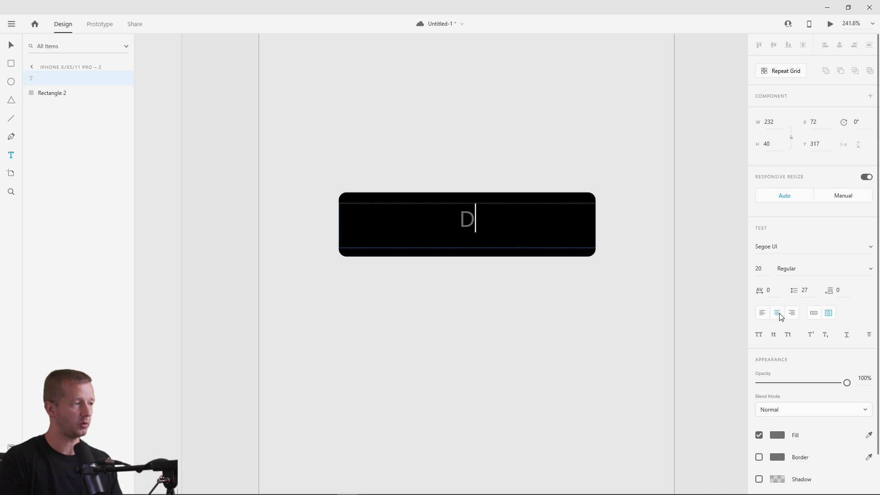
{"action": "key", "text": "Escape"}
Colour the Download text white and shorten its text box to about 29 high, centred vertically on the button.
{"action": "left_click", "coordinate": [777, 435]}
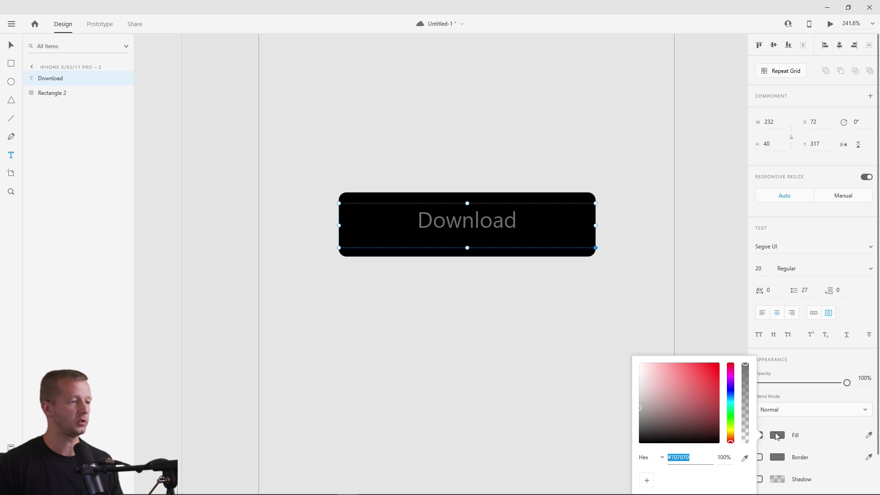
{"action": "left_click_drag", "start_coordinate": [701, 398], "coordinate": [603, 315]}
{"action": "left_click", "coordinate": [538, 249]}
{"action": "left_click_drag", "start_coordinate": [467, 248], "coordinate": [470, 225]}
{"action": "key", "text": "v"}
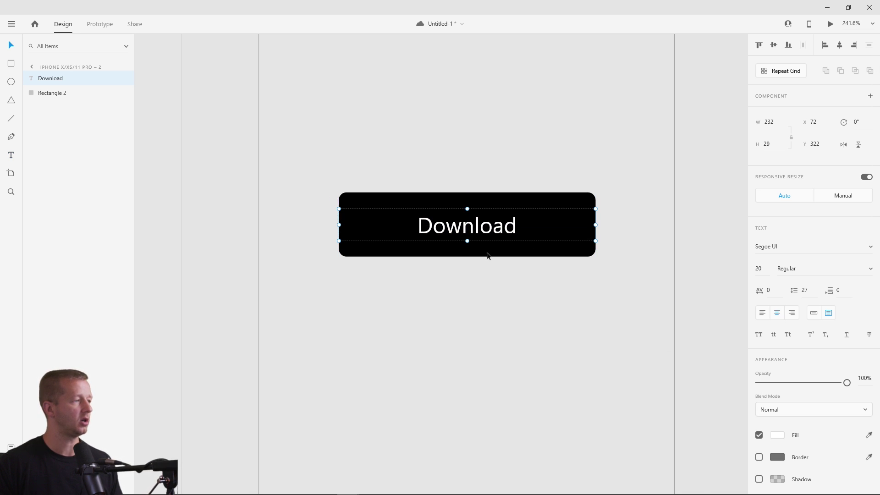
Set the Download text's font to Nunito and nudge it slightly down to Y 323 within the button.
{"action": "left_click", "coordinate": [787, 248]}
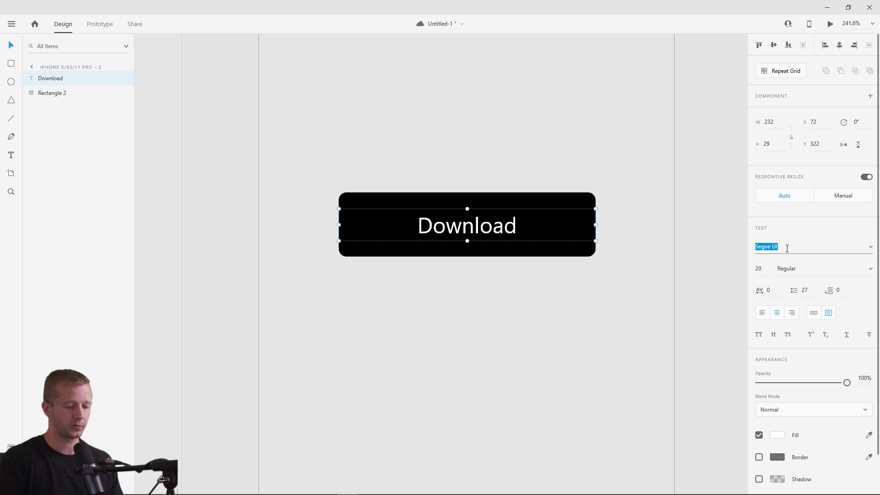
{"action": "type", "text": "Nunito"}
{"action": "key", "text": "Return"}
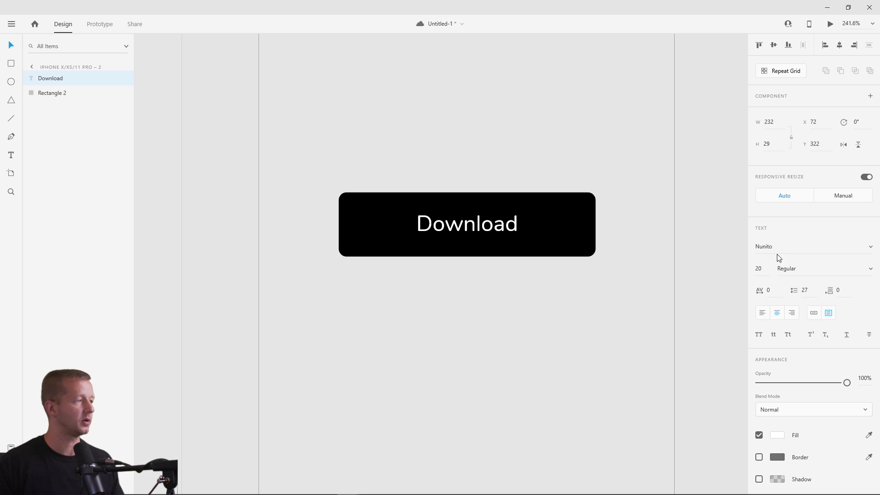
{"action": "left_click_drag", "start_coordinate": [476, 224], "coordinate": [476, 226]}
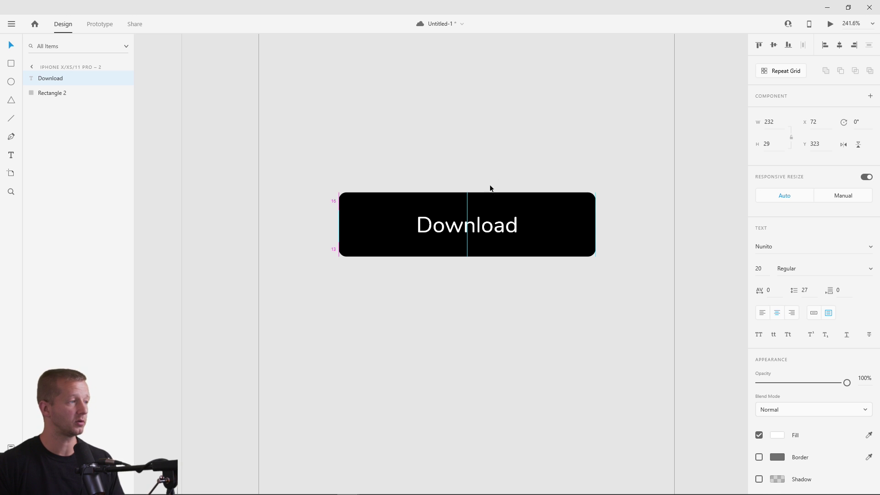
{"action": "left_click", "coordinate": [622, 179]}
{"action": "scroll", "coordinate": [622, 180], "scroll_direction": "down", "scroll_amount": 1}
{"action": "scroll", "coordinate": [623, 178], "scroll_direction": "down", "scroll_amount": 5}
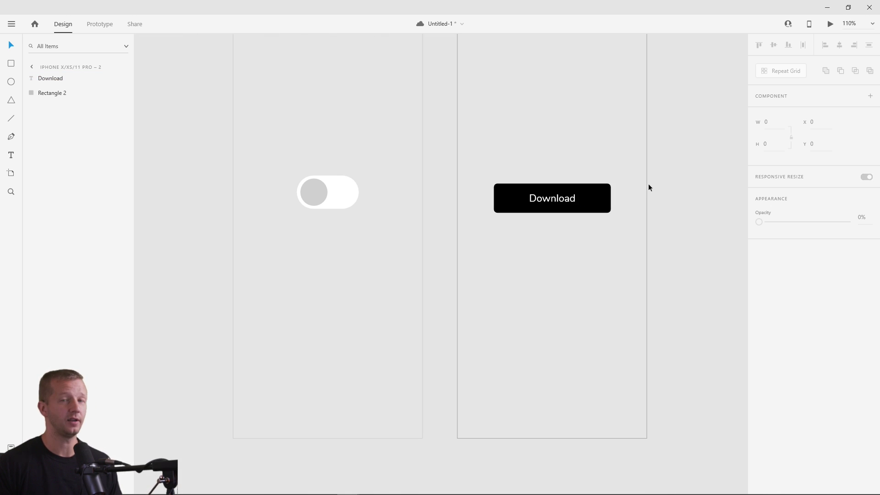
{"action": "scroll", "coordinate": [616, 197], "scroll_direction": "up", "scroll_amount": 6}
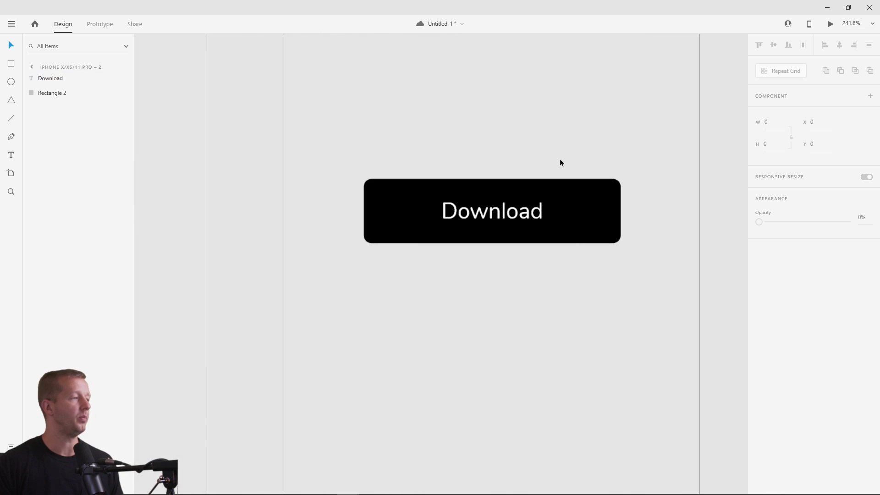
{"action": "left_click_drag", "start_coordinate": [531, 137], "coordinate": [487, 135]}
{"action": "left_click", "coordinate": [421, 214]}
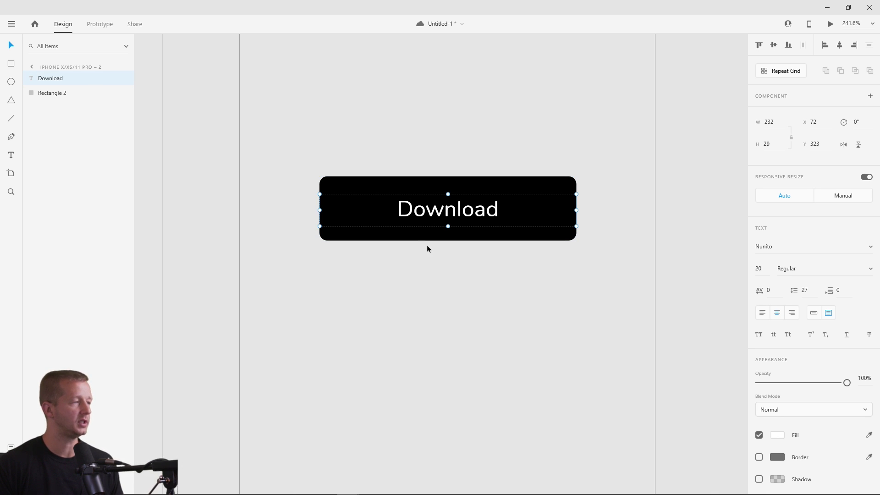
{"action": "left_click", "coordinate": [458, 262]}
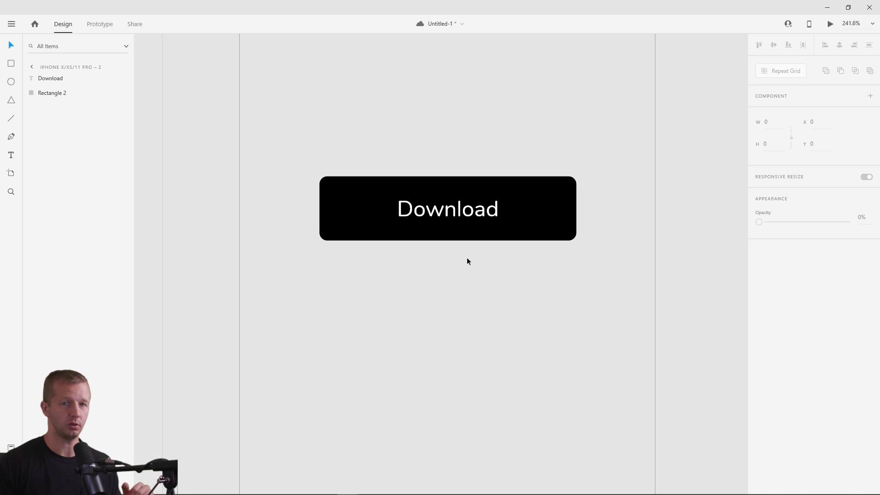
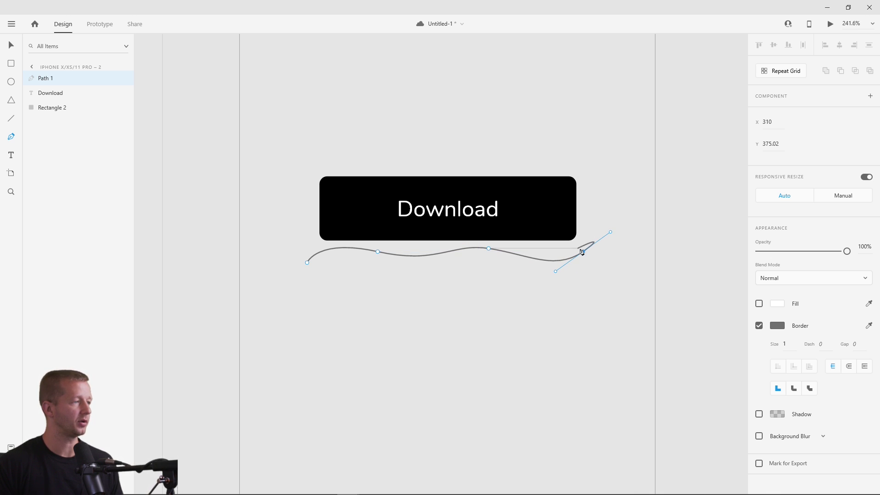
Redo the last curved point of the wavy path beneath the button and close the outline around the whole button.
{"action": "left_click", "coordinate": [611, 232]}
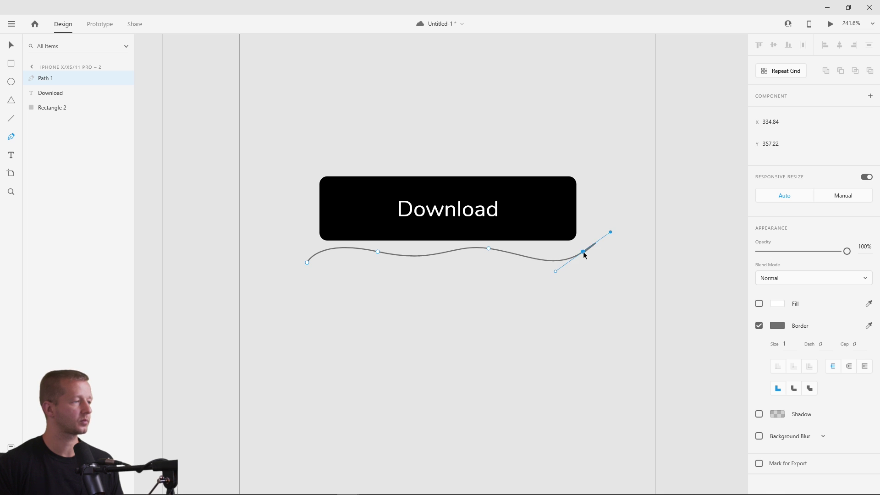
{"action": "key", "text": "Delete"}
{"action": "left_click_drag", "start_coordinate": [584, 248], "coordinate": [603, 229]}
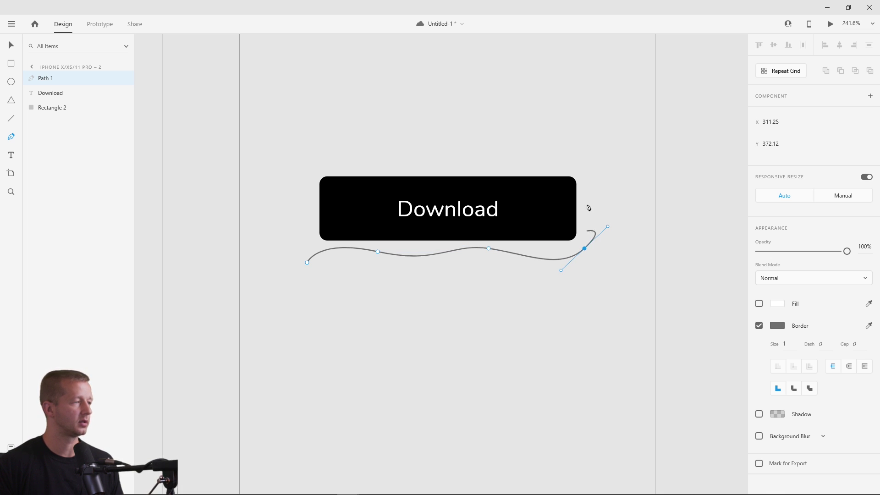
{"action": "left_click", "coordinate": [587, 162]}
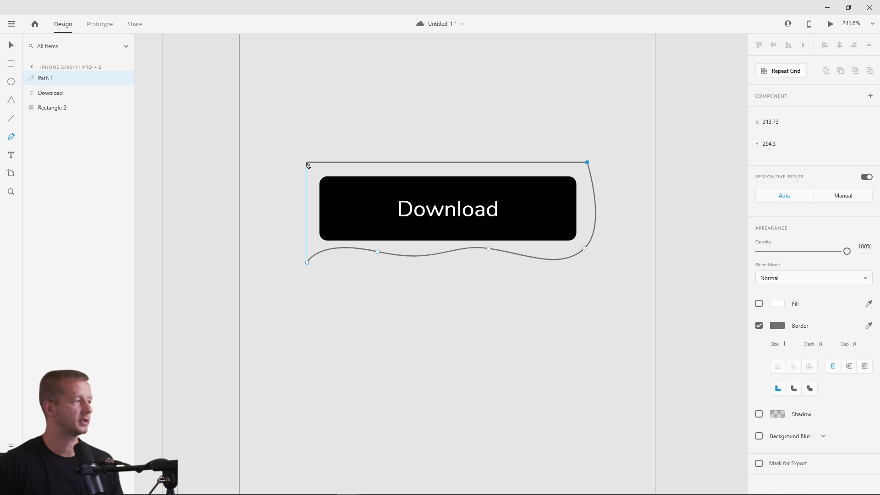
{"action": "left_click", "coordinate": [307, 162]}
{"action": "left_click", "coordinate": [307, 262]}
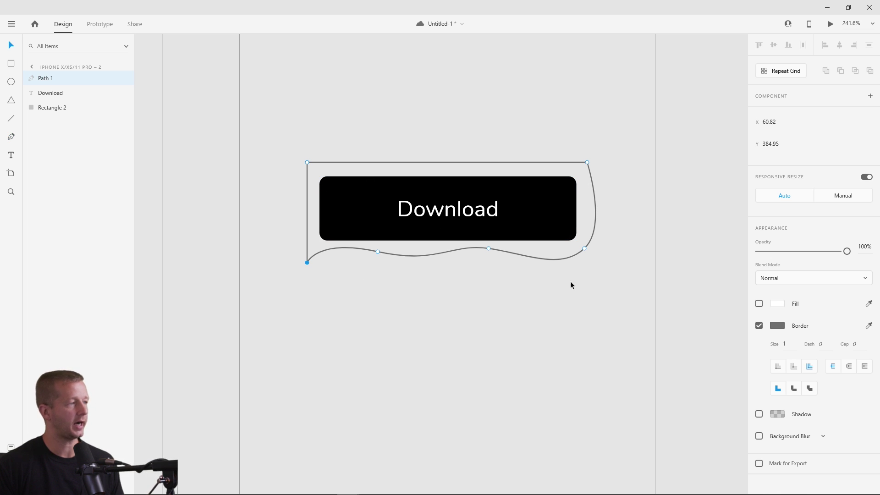
Remove the border from the closed wavy path and fill it with a solid bright blue.
{"action": "left_click", "coordinate": [12, 45]}
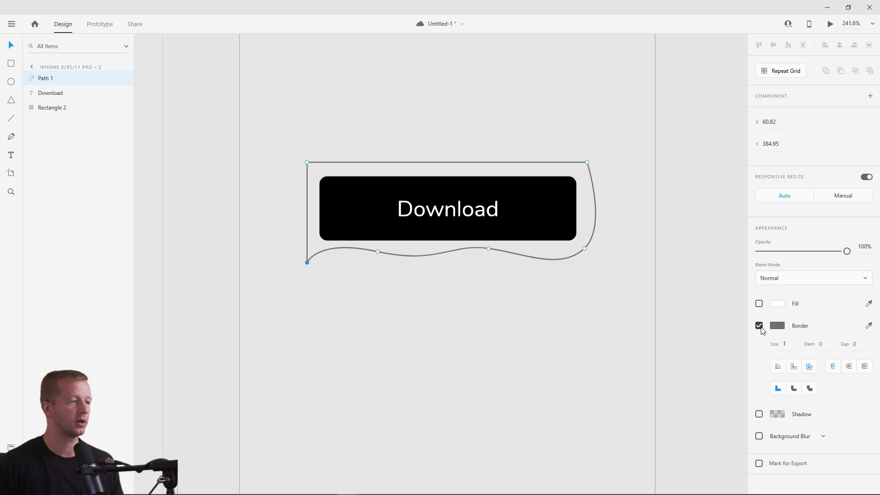
{"action": "left_click", "coordinate": [759, 327]}
{"action": "left_click", "coordinate": [759, 303]}
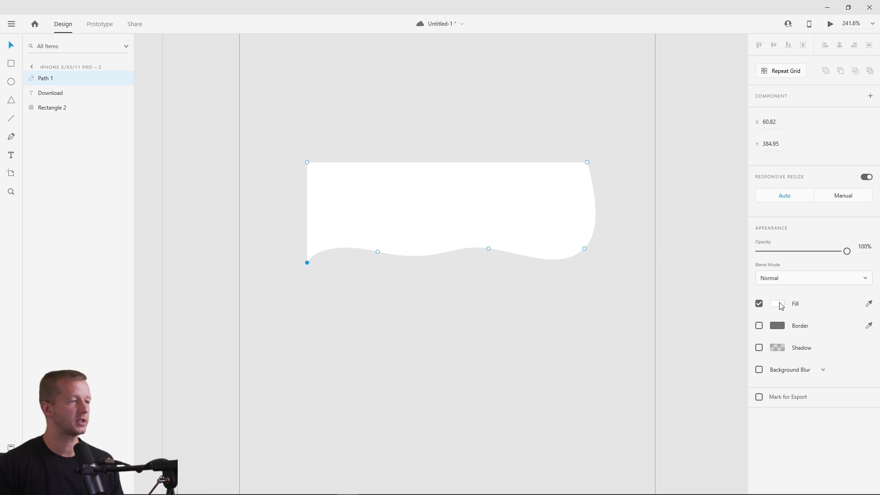
{"action": "left_click", "coordinate": [777, 304]}
{"action": "left_click", "coordinate": [731, 284]}
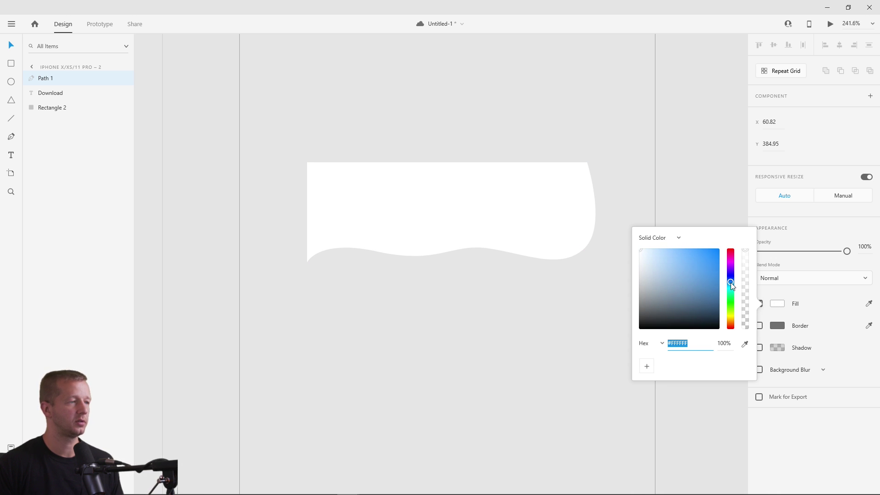
{"action": "left_click_drag", "start_coordinate": [709, 254], "coordinate": [719, 248]}
{"action": "left_click", "coordinate": [13, 45]}
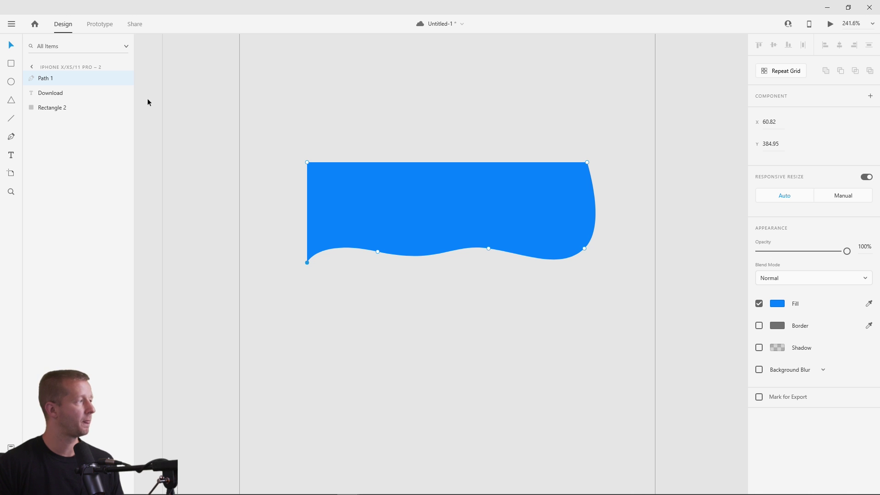
Move the Download text above the blue path, and place a duplicate of the black rectangle on top of all layers.
{"action": "left_click", "coordinate": [52, 108]}
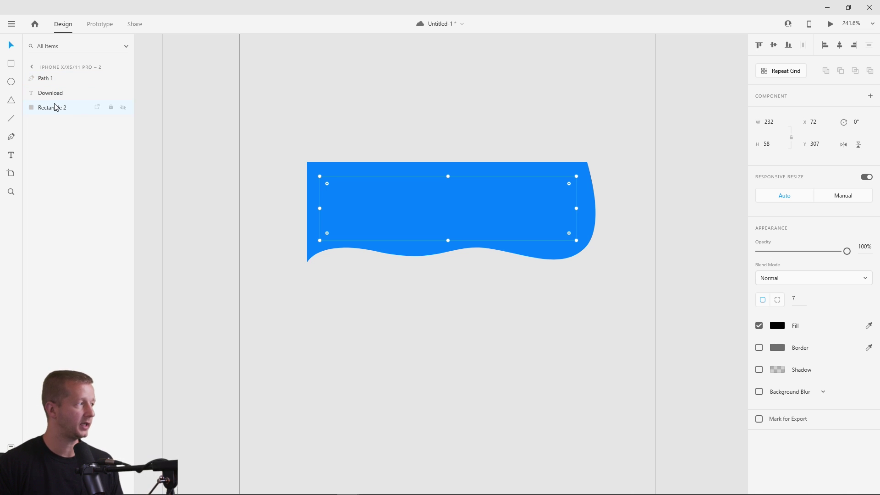
{"action": "left_click_drag", "start_coordinate": [55, 92], "coordinate": [56, 78]}
{"action": "left_click", "coordinate": [52, 108]}
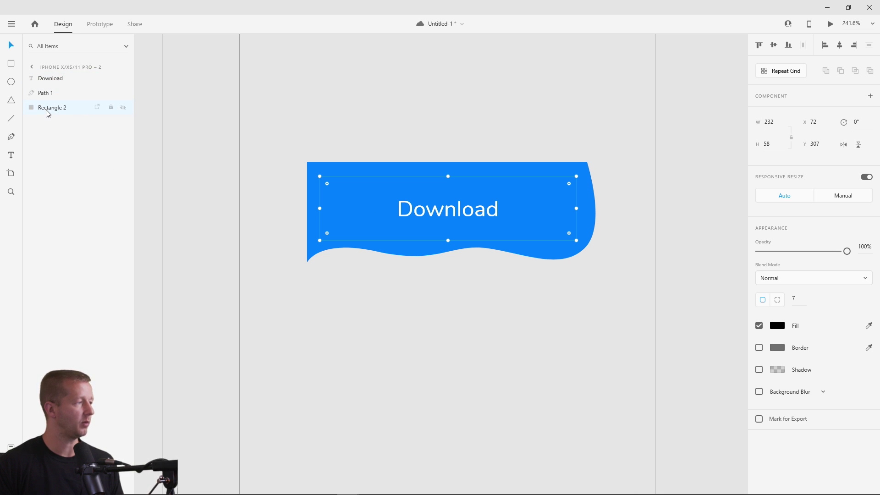
{"action": "key", "text": "ctrl+d"}
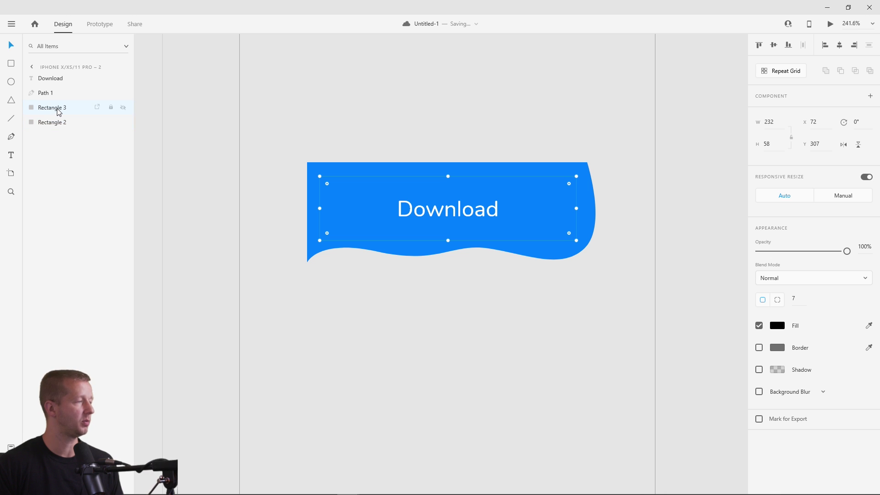
{"action": "left_click_drag", "start_coordinate": [59, 112], "coordinate": [64, 81]}
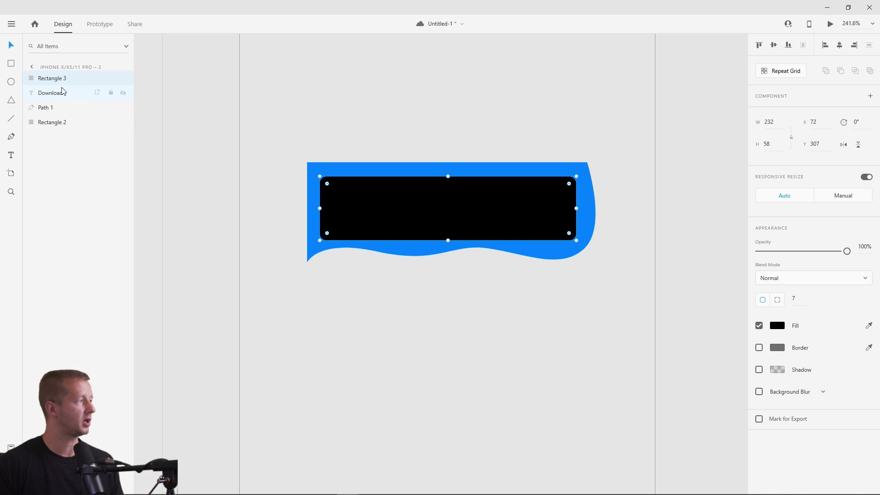
Mask the blue path with the duplicated rounded rectangle using Mask with Shape.
{"action": "left_click", "coordinate": [50, 109], "text": "shift"}
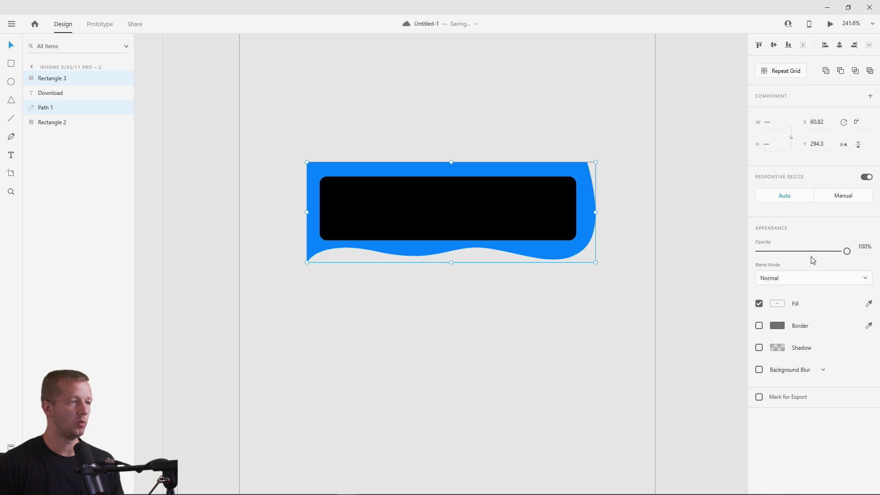
{"action": "right_click", "coordinate": [526, 197]}
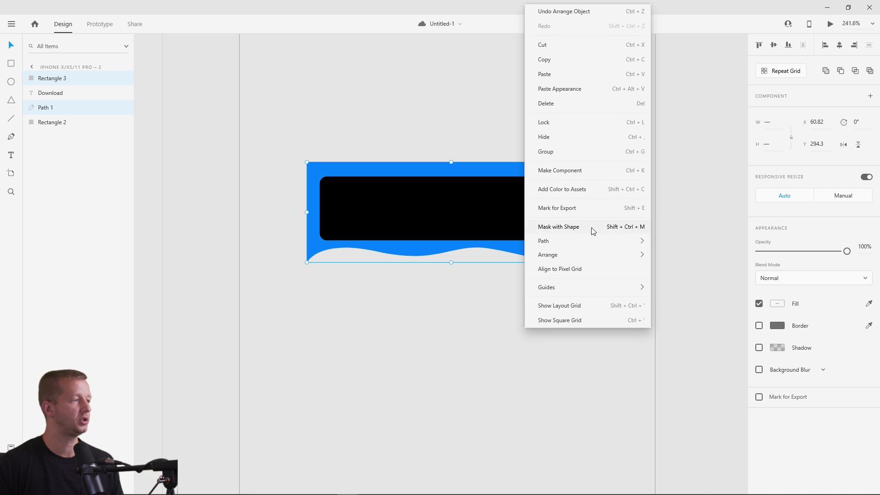
{"action": "left_click", "coordinate": [563, 227]}
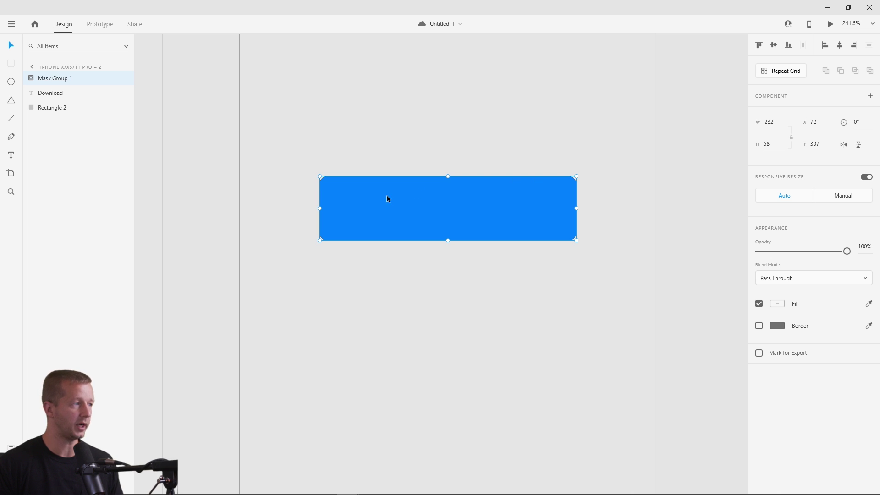
Check the layers inside the mask group and move the Download text above it in the layer order.
{"action": "left_click", "coordinate": [36, 109]}
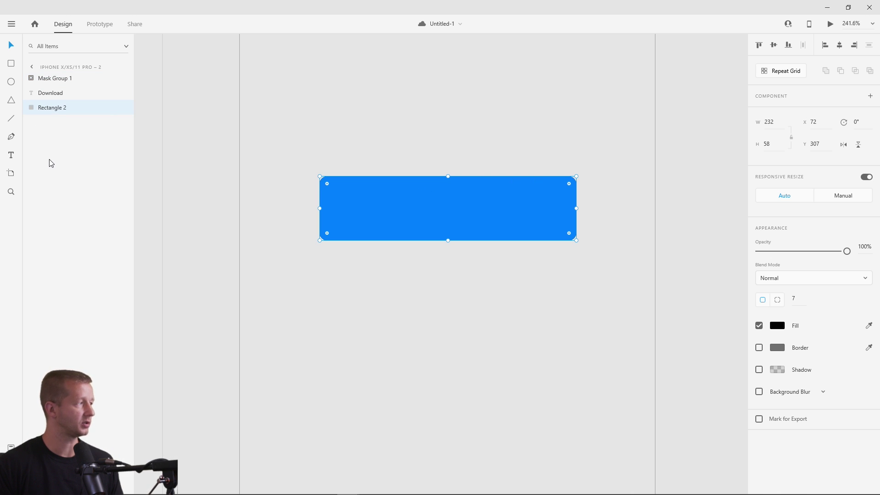
{"action": "left_click", "coordinate": [35, 81]}
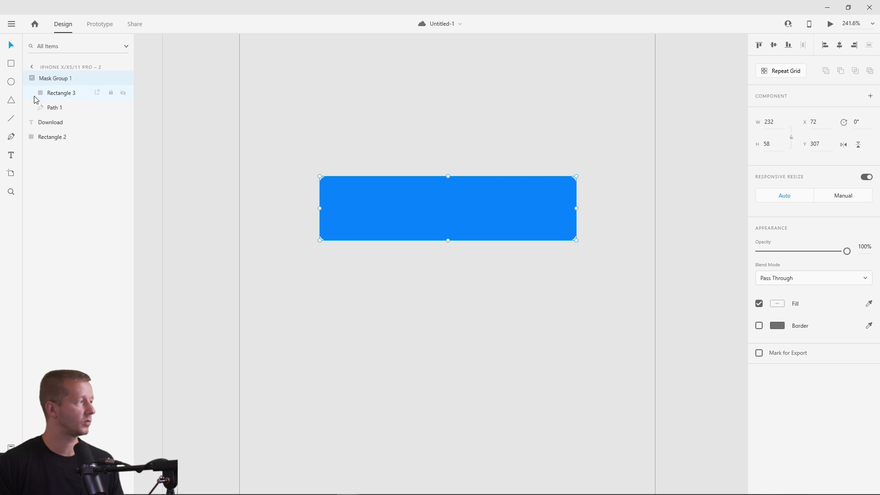
{"action": "left_click", "coordinate": [33, 81]}
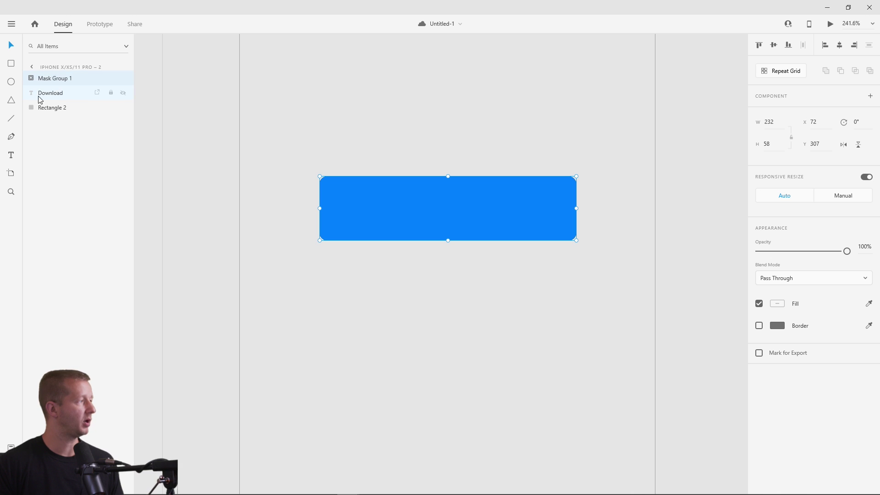
{"action": "left_click_drag", "start_coordinate": [40, 97], "coordinate": [53, 74]}
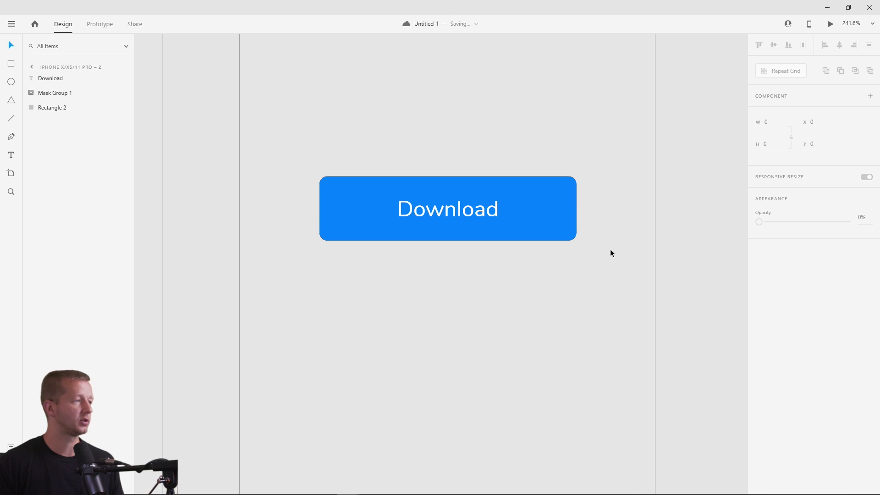
Make a single component from the Download text, the blue mask group and the black rectangle.
{"action": "left_click_drag", "start_coordinate": [603, 260], "coordinate": [292, 146]}
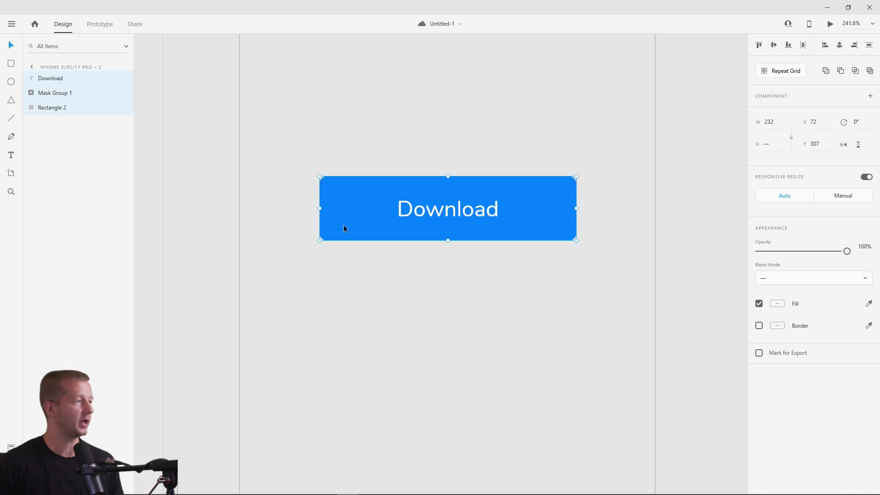
{"action": "right_click", "coordinate": [502, 195]}
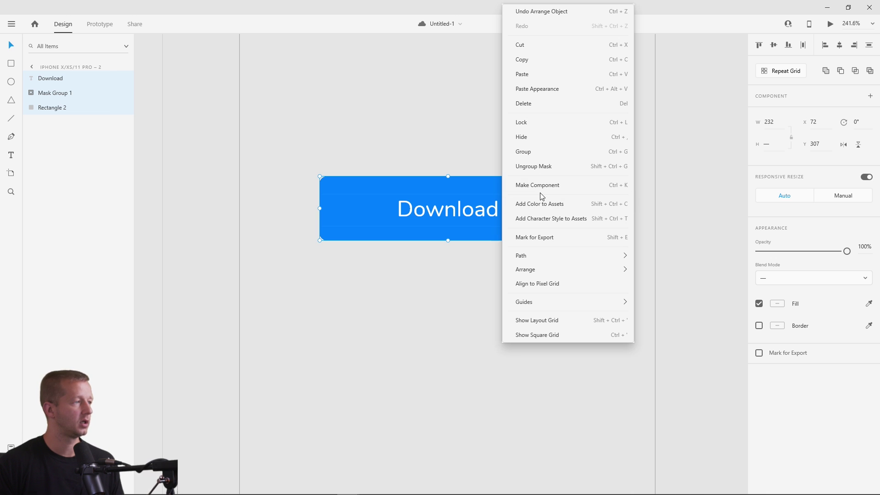
{"action": "left_click", "coordinate": [546, 189]}
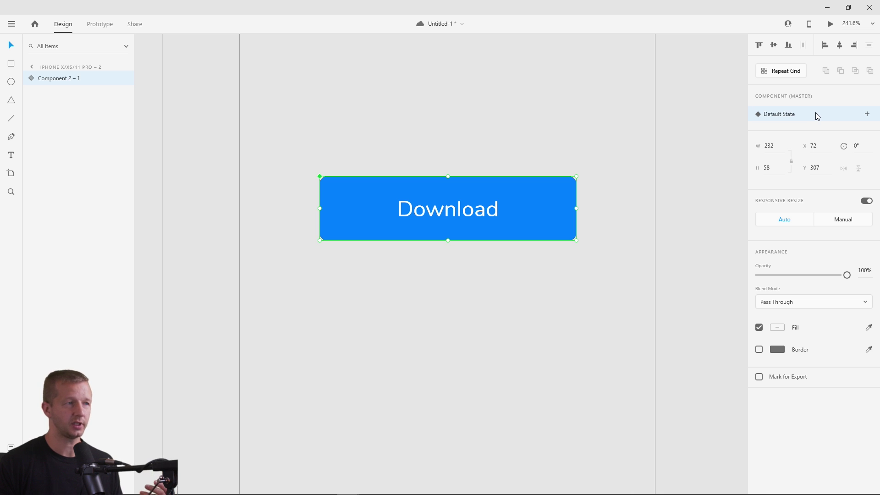
Move the blue wave path inside the component's mask group up to about Y 216, directly above the black button.
{"action": "double_click", "coordinate": [492, 195]}
{"action": "left_click", "coordinate": [40, 107]}
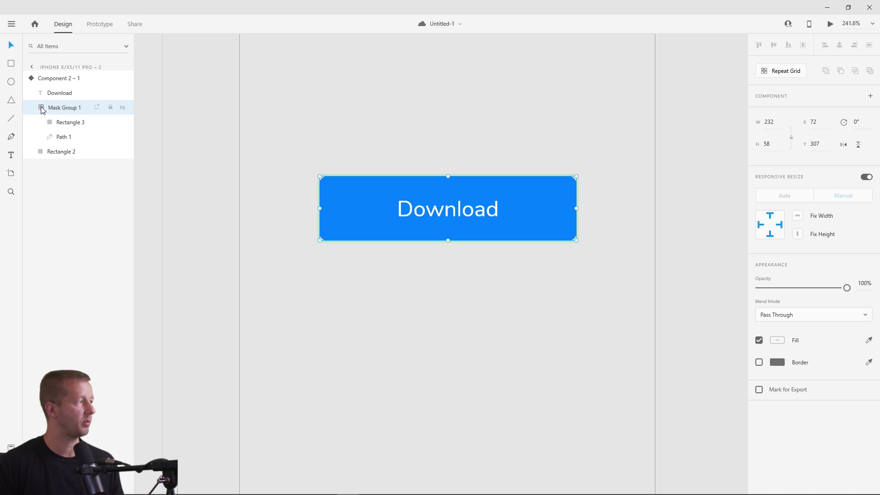
{"action": "left_click", "coordinate": [64, 139]}
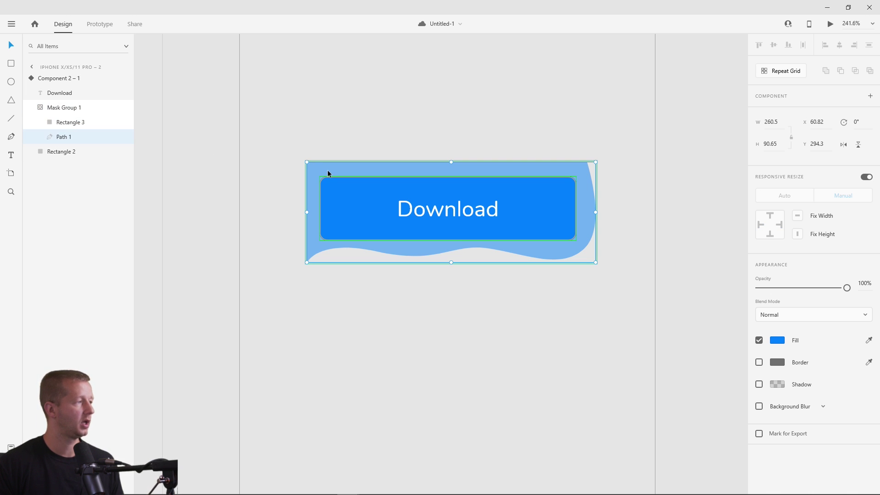
{"action": "left_click_drag", "start_coordinate": [327, 163], "coordinate": [333, 84]}
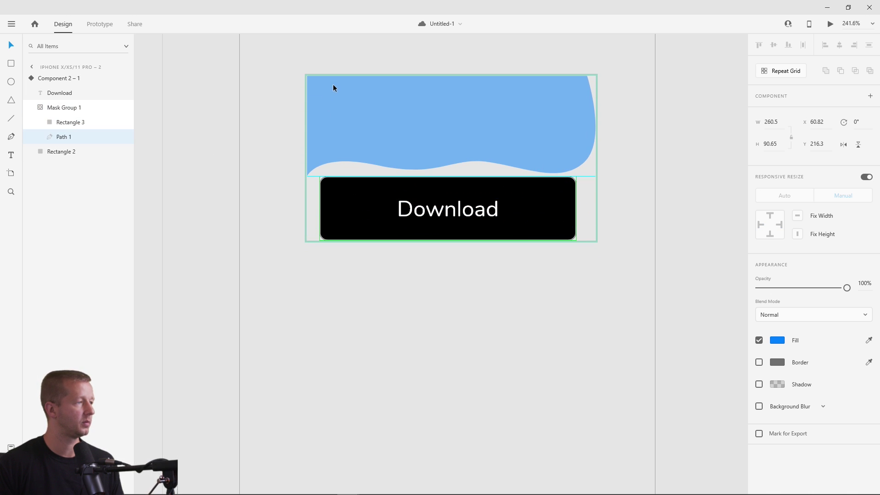
{"action": "left_click", "coordinate": [403, 284]}
Add a new state named Click to the Download button component.
{"action": "left_click", "coordinate": [425, 198]}
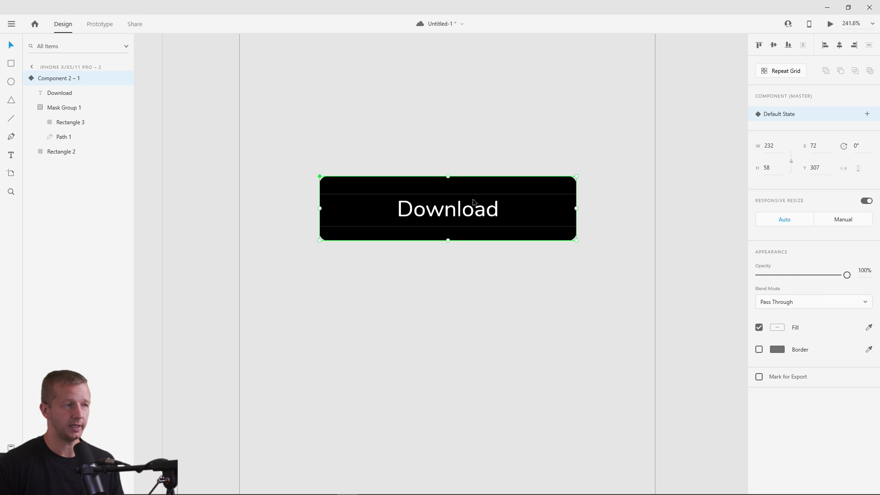
{"action": "left_click", "coordinate": [868, 114]}
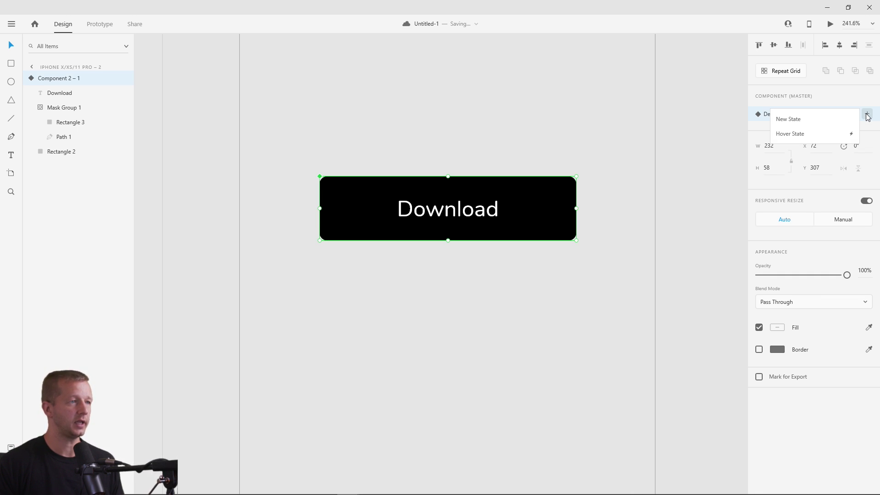
{"action": "left_click", "coordinate": [795, 120]}
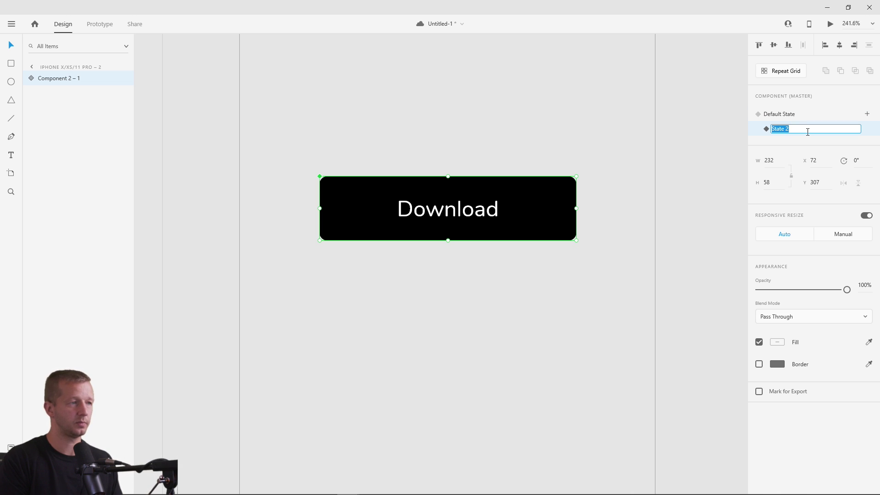
{"action": "type", "text": "Click"}
{"action": "key", "text": "Return"}
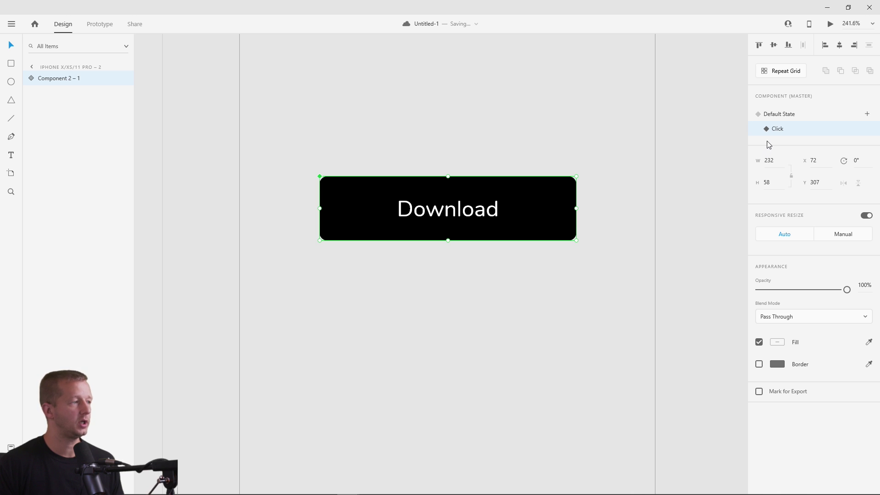
In the Click state, move the masked blue path down to about Y 293 so it covers the whole button.
{"action": "double_click", "coordinate": [527, 201]}
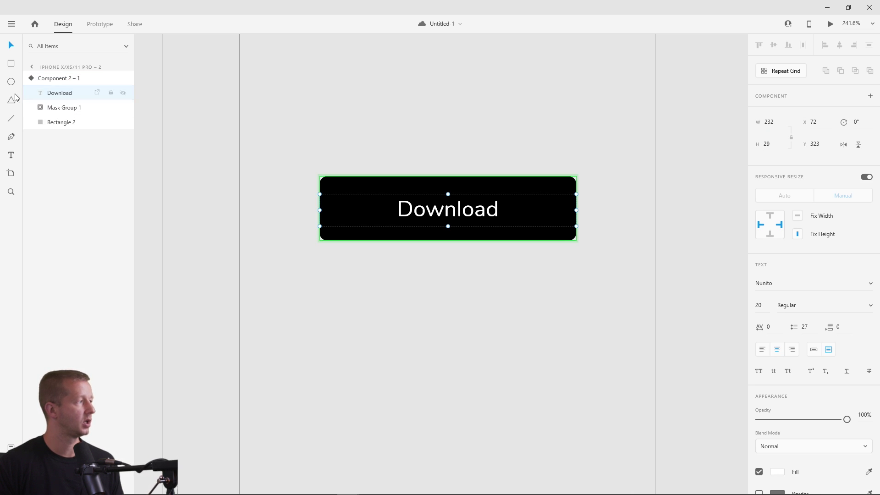
{"action": "left_click", "coordinate": [39, 110]}
{"action": "left_click", "coordinate": [64, 139]}
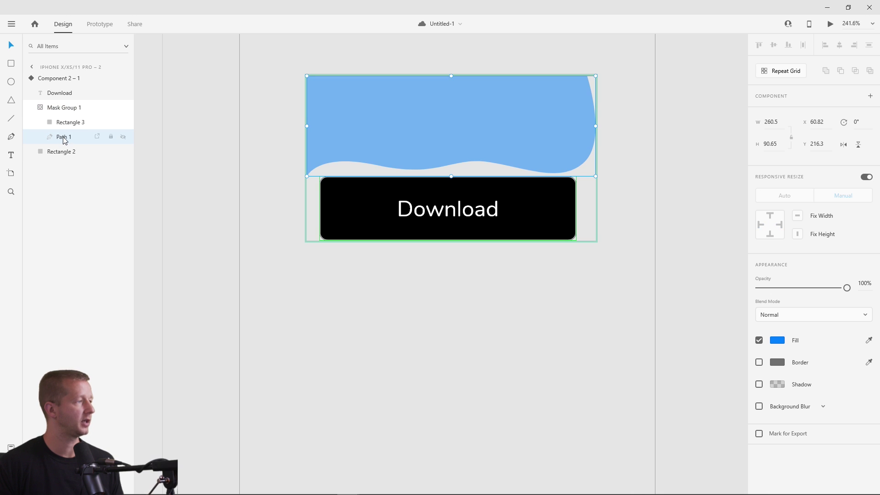
{"action": "left_click_drag", "start_coordinate": [359, 125], "coordinate": [361, 209]}
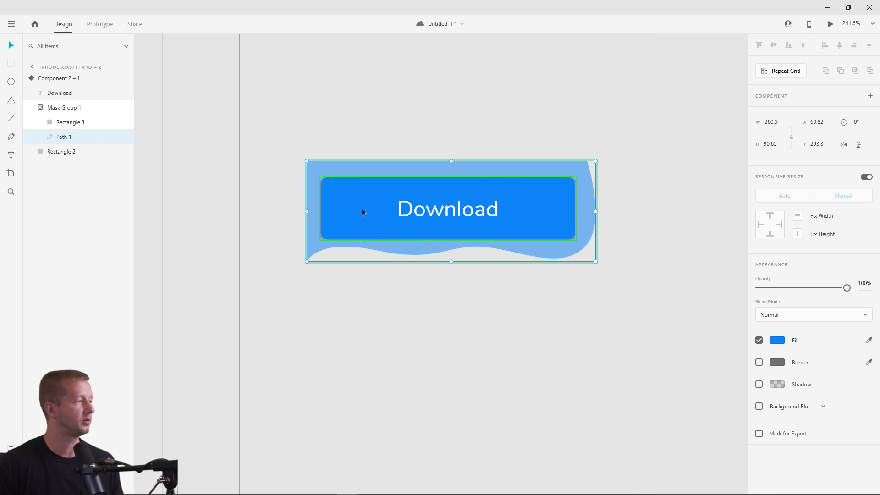
Reshape the path's lower wave by reversing the curves at its two middle anchor points and nudging the second one slightly down.
{"action": "double_click", "coordinate": [423, 255]}
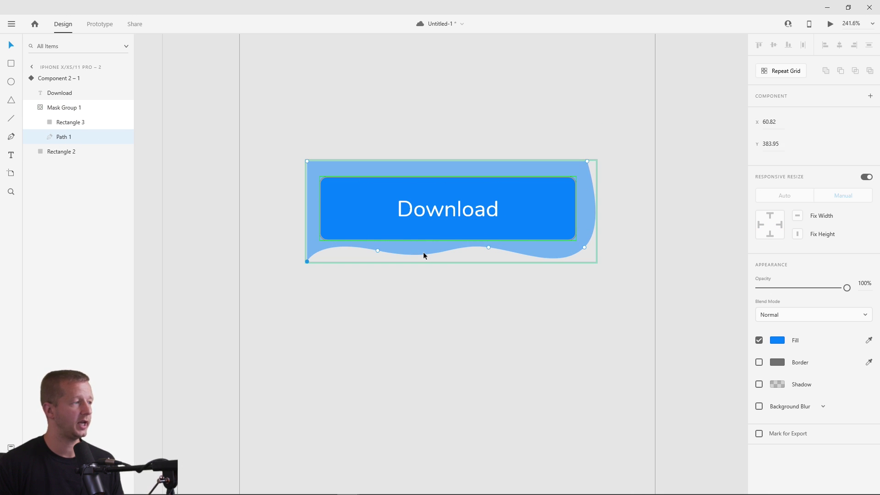
{"action": "left_click", "coordinate": [377, 251]}
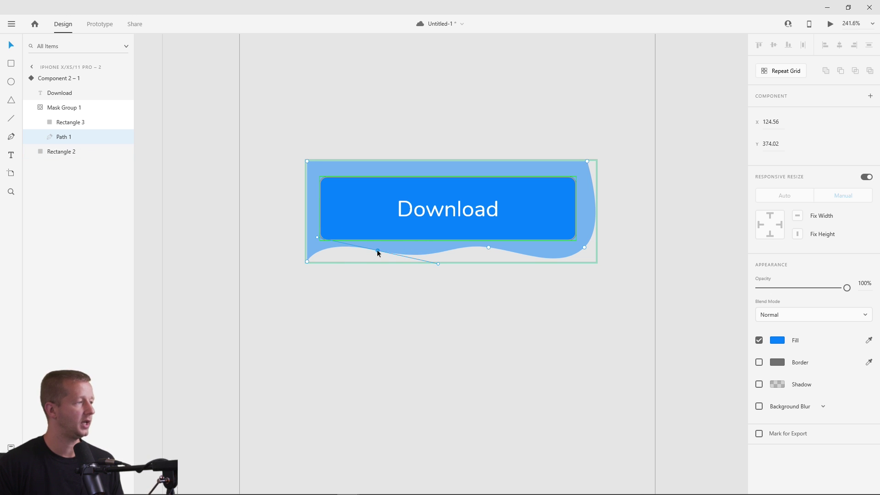
{"action": "left_click_drag", "start_coordinate": [438, 263], "coordinate": [415, 238]}
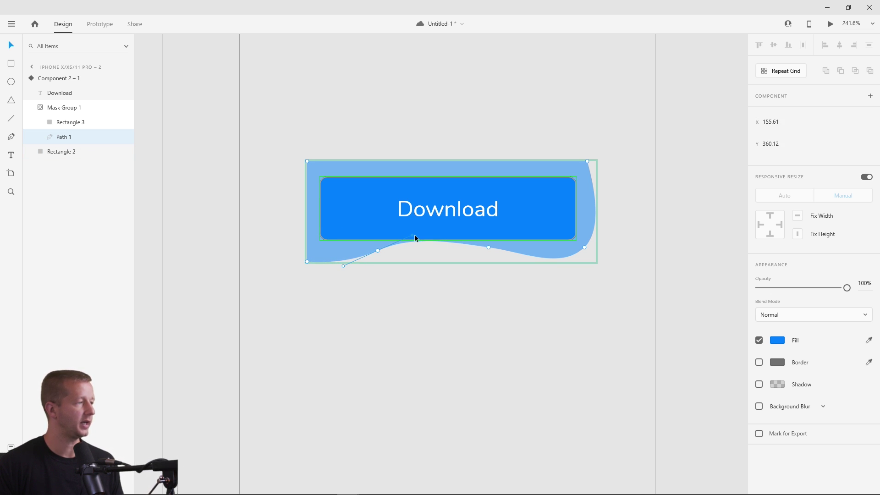
{"action": "left_click", "coordinate": [489, 247]}
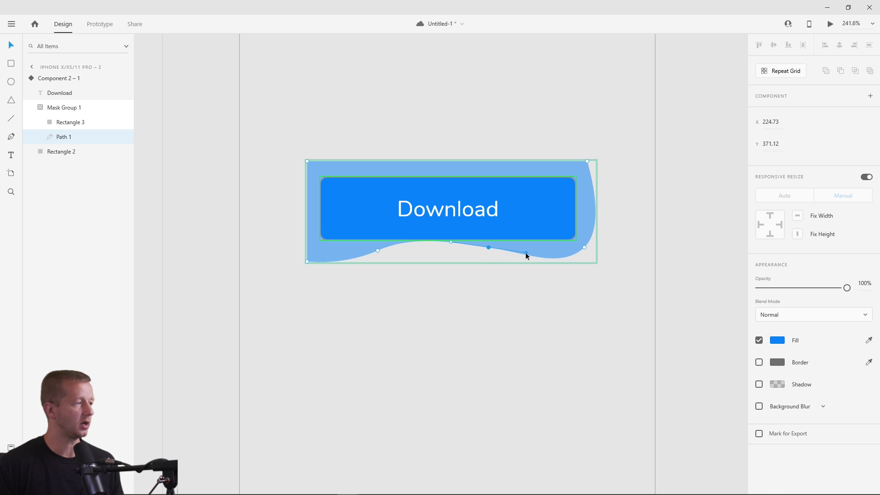
{"action": "left_click_drag", "start_coordinate": [526, 253], "coordinate": [532, 224]}
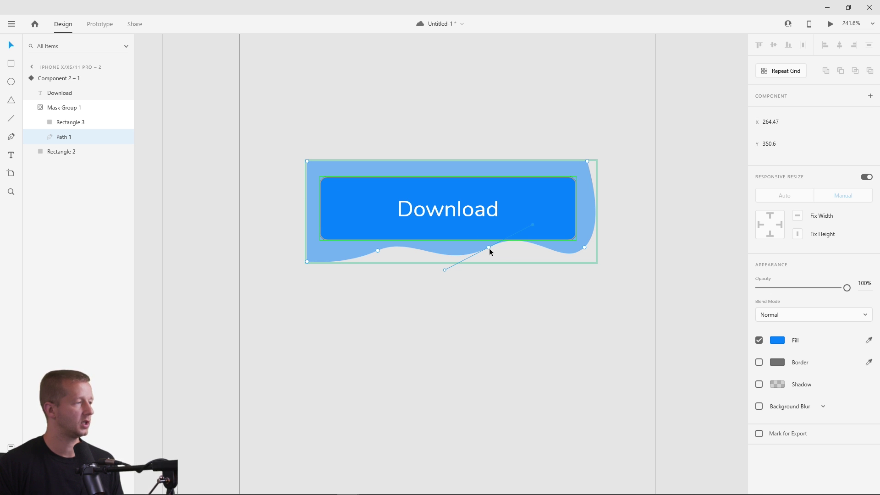
{"action": "left_click_drag", "start_coordinate": [489, 249], "coordinate": [487, 252]}
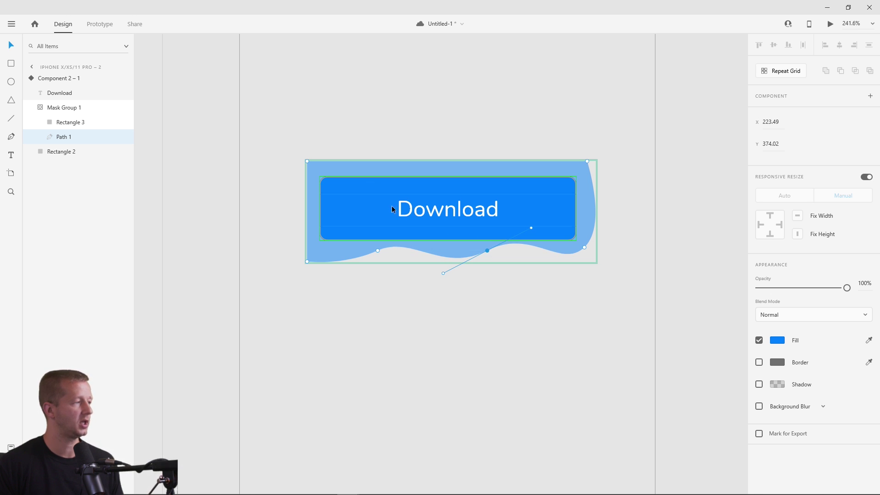
{"action": "left_click", "coordinate": [314, 144]}
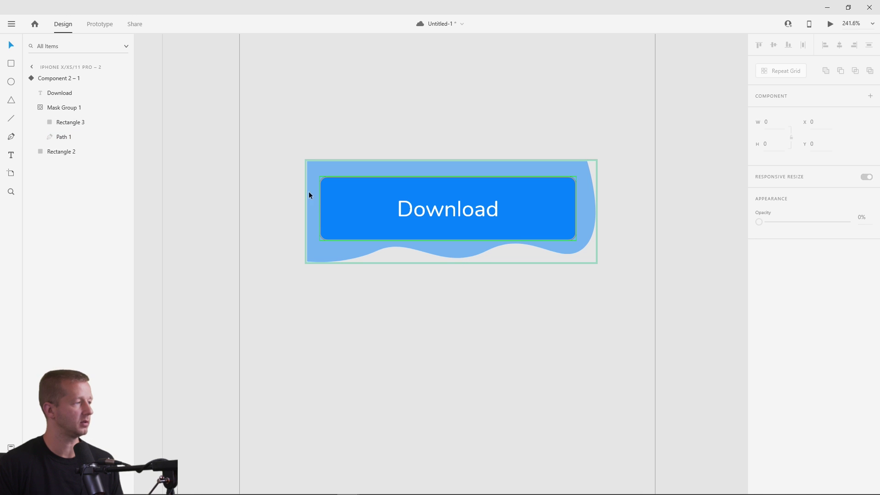
{"action": "left_click", "coordinate": [359, 129]}
Give the component's Default State a tap-triggered Auto-Animate interaction with Ease Out easing and a 1 s duration.
{"action": "left_click", "coordinate": [57, 80]}
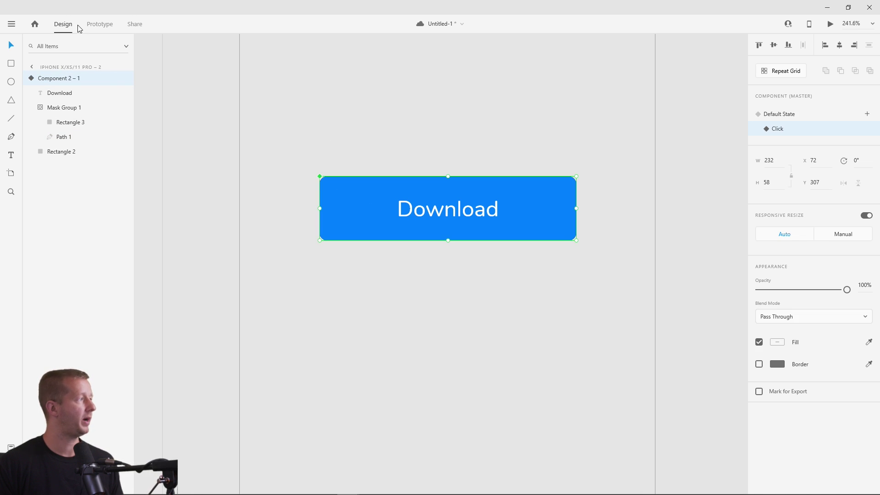
{"action": "left_click", "coordinate": [100, 27]}
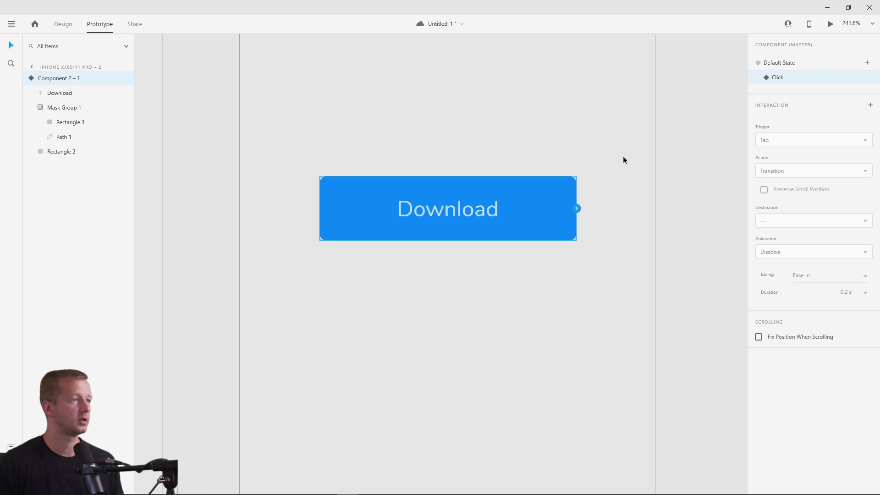
{"action": "left_click", "coordinate": [812, 66]}
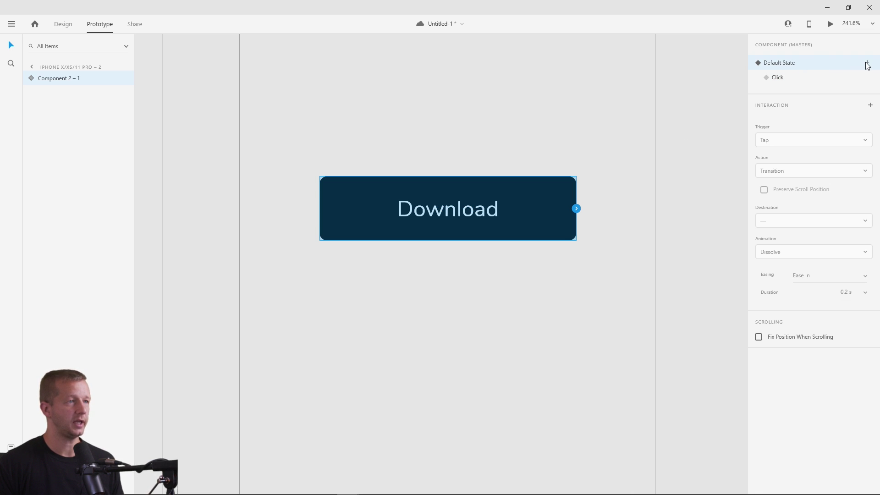
{"action": "left_click", "coordinate": [870, 105]}
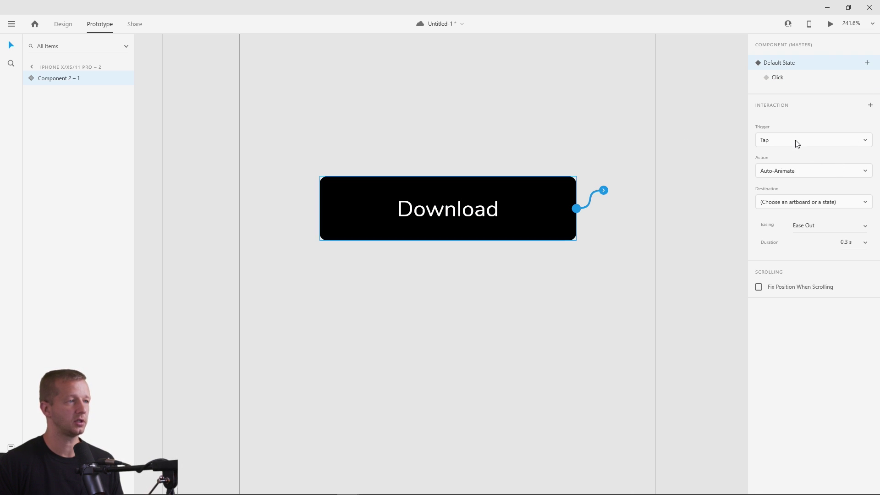
{"action": "left_click", "coordinate": [865, 244]}
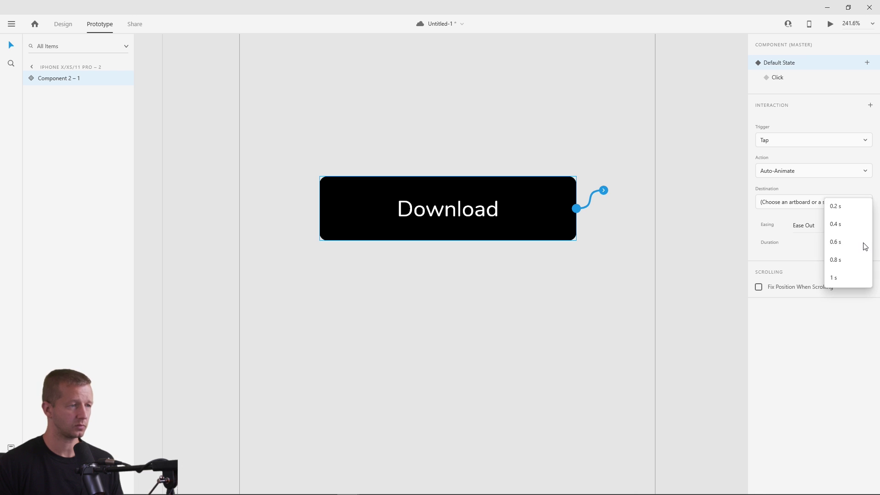
{"action": "left_click", "coordinate": [851, 277]}
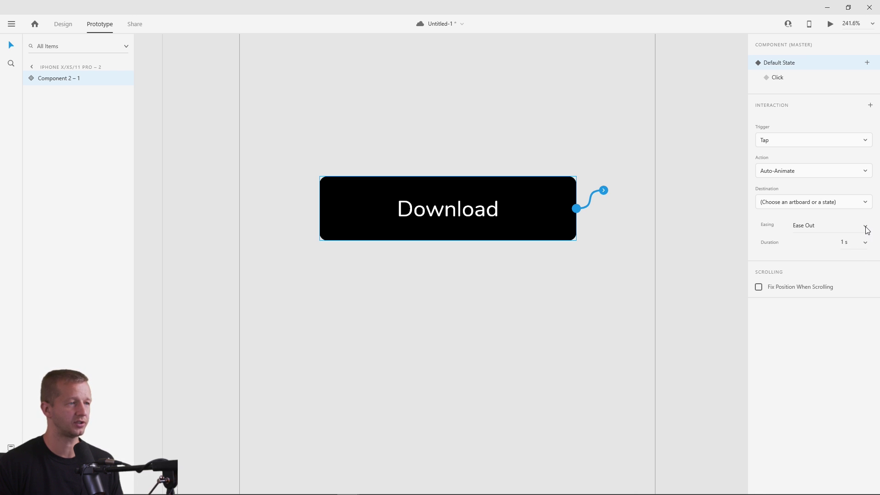
{"action": "left_click", "coordinate": [777, 205]}
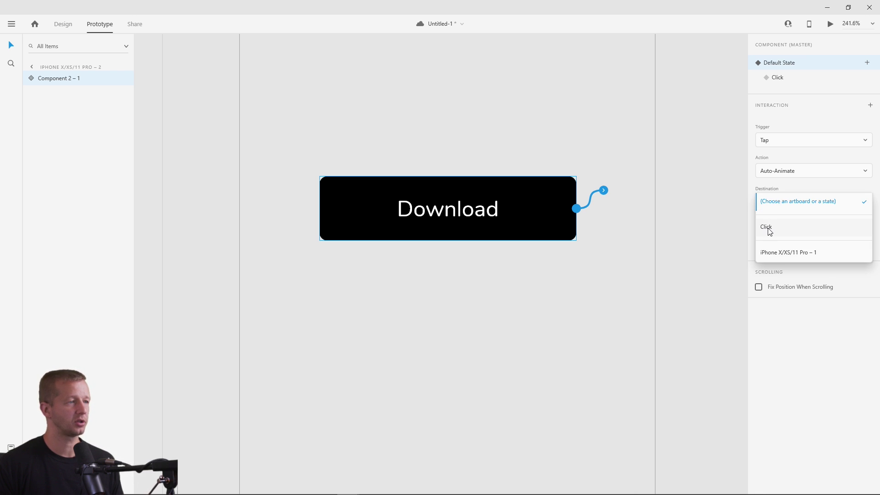
{"action": "left_click", "coordinate": [773, 191]}
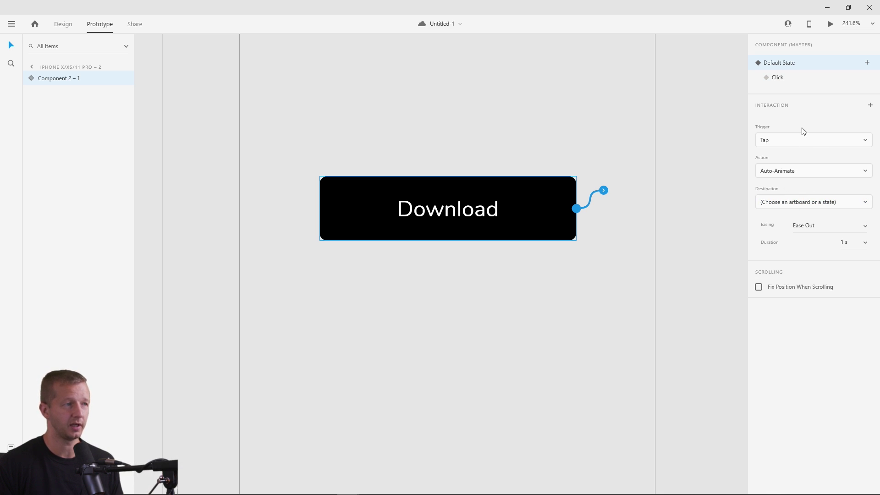
Add the Default State's interaction again with a Tap trigger and Auto-Animate action, choosing the Click state as destination.
{"action": "left_click", "coordinate": [776, 77]}
{"action": "left_click", "coordinate": [774, 62]}
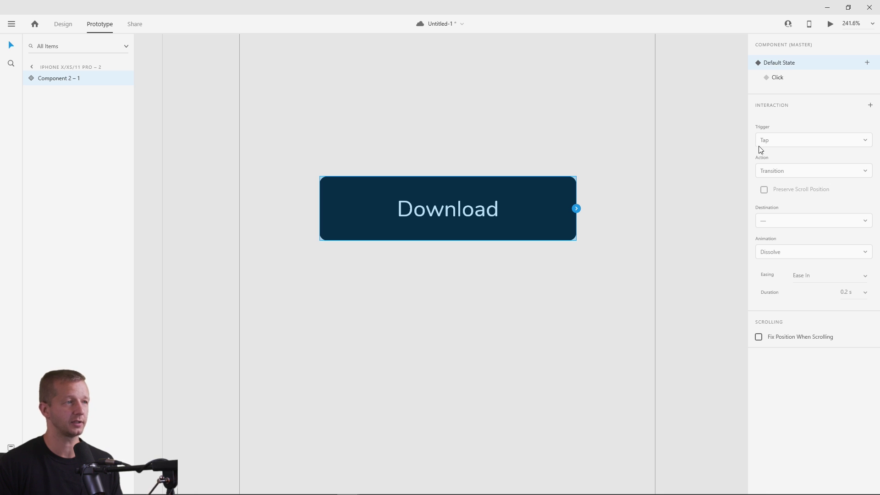
{"action": "left_click", "coordinate": [869, 105]}
{"action": "left_click", "coordinate": [779, 140]}
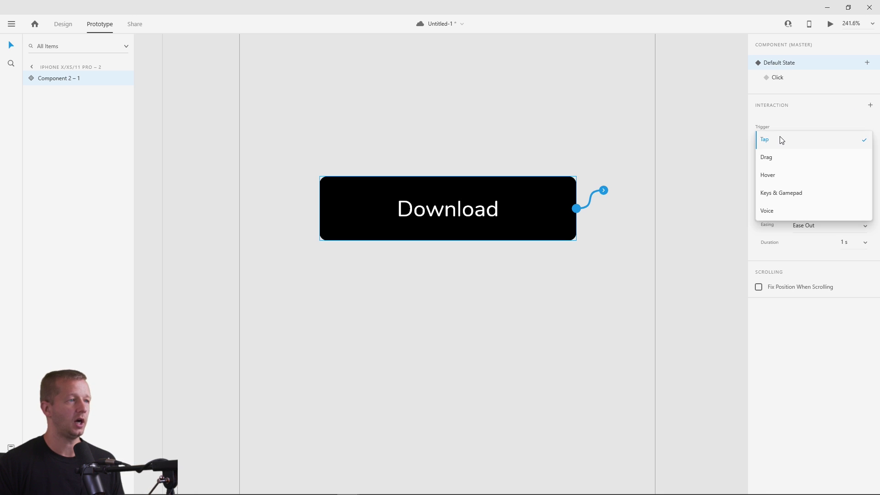
{"action": "left_click", "coordinate": [781, 140]}
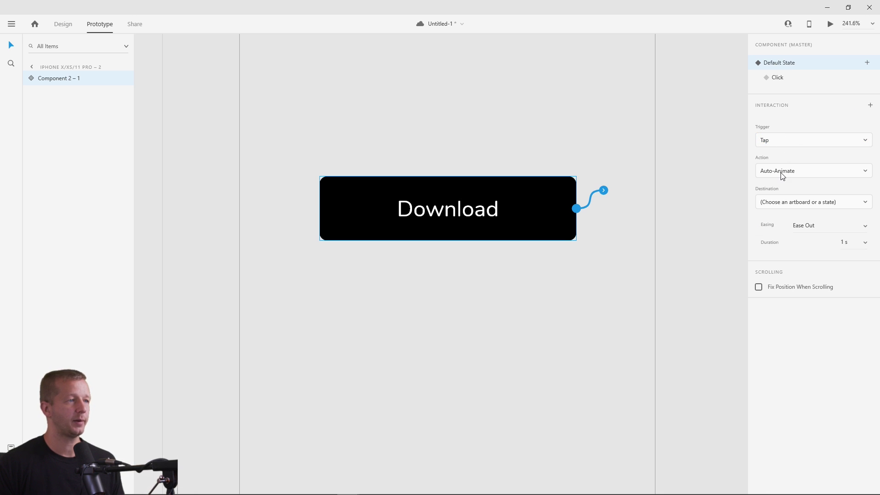
{"action": "left_click", "coordinate": [788, 202]}
{"action": "left_click", "coordinate": [785, 226]}
Add a tap-triggered Auto-Animate interaction to the Click state that returns to the Default State.
{"action": "left_click", "coordinate": [777, 78]}
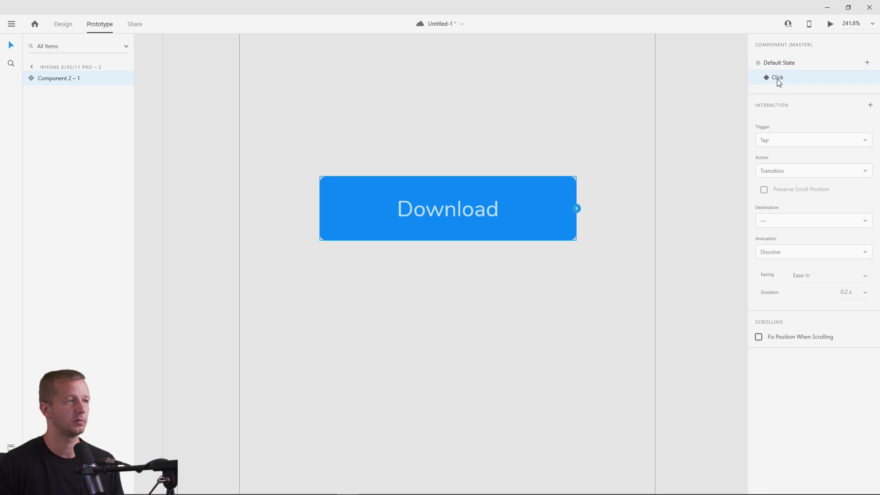
{"action": "left_click", "coordinate": [870, 105]}
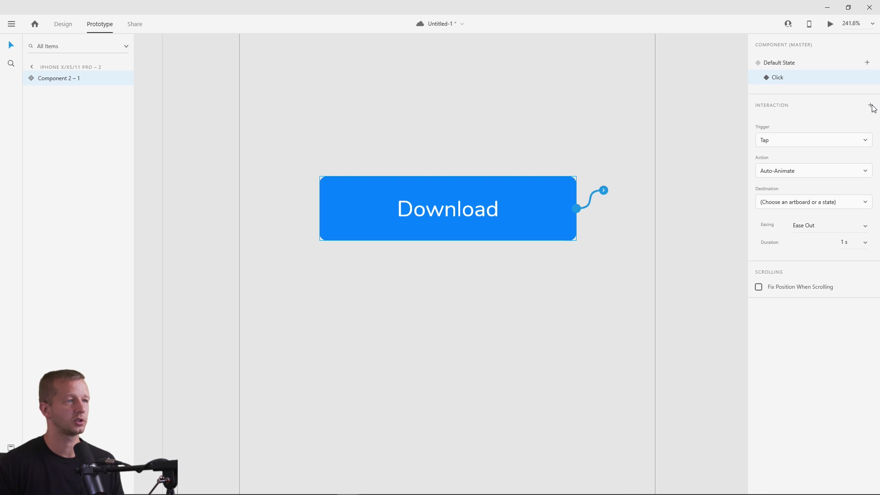
{"action": "left_click", "coordinate": [780, 207]}
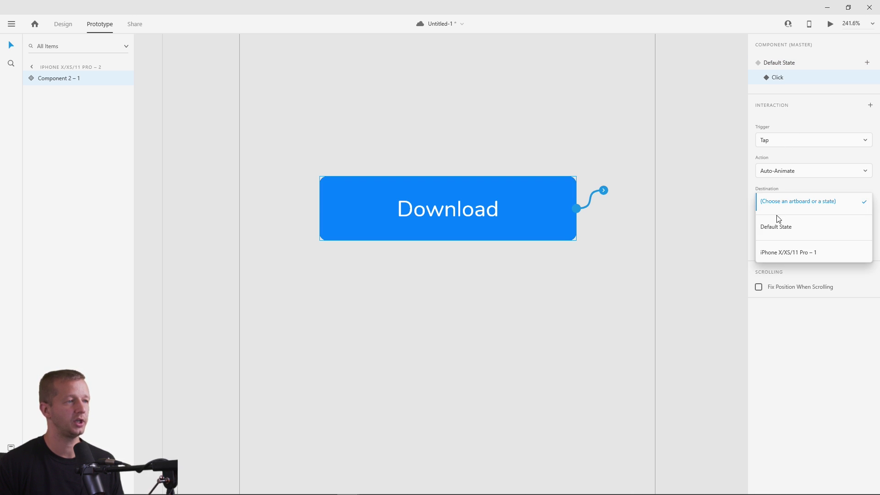
{"action": "left_click", "coordinate": [779, 228]}
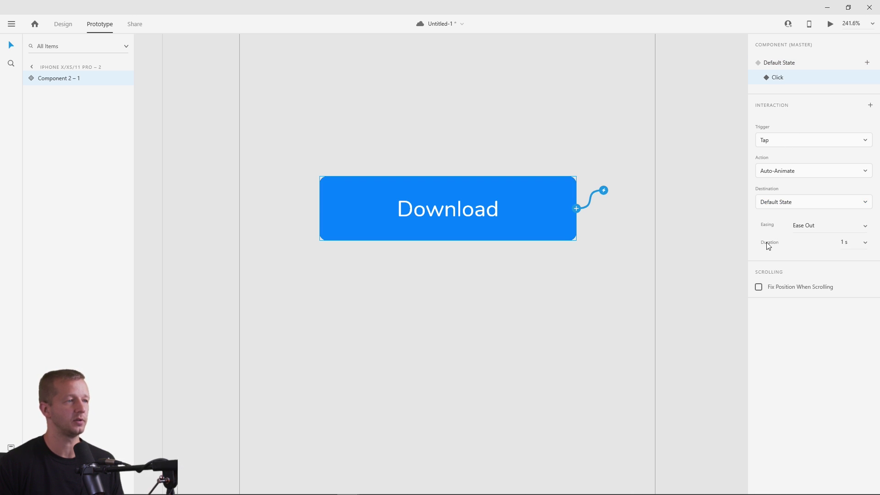
Open a preview of the iPhone X/XS/11 Pro – 2 artboard and reposition the preview window.
{"action": "left_click", "coordinate": [461, 153]}
{"action": "scroll", "coordinate": [460, 149], "scroll_direction": "down", "scroll_amount": 4}
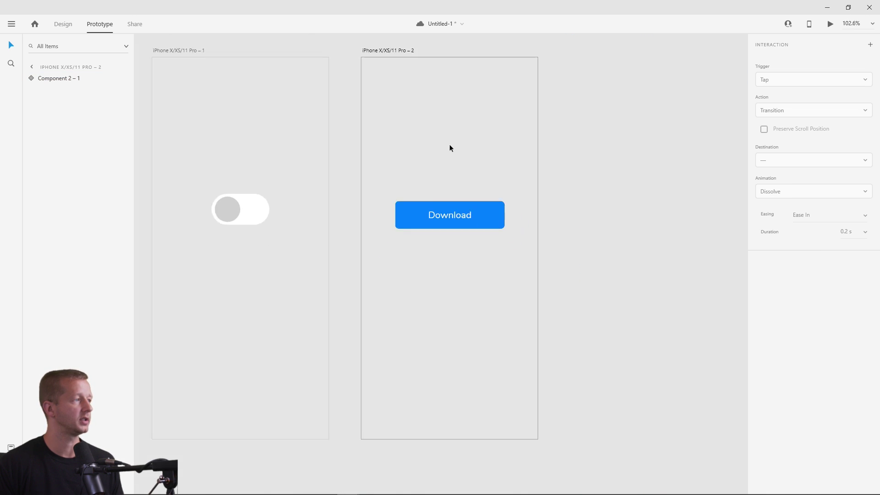
{"action": "scroll", "coordinate": [449, 147], "scroll_direction": "down", "scroll_amount": 2}
{"action": "left_click", "coordinate": [398, 67]}
{"action": "left_click", "coordinate": [830, 23]}
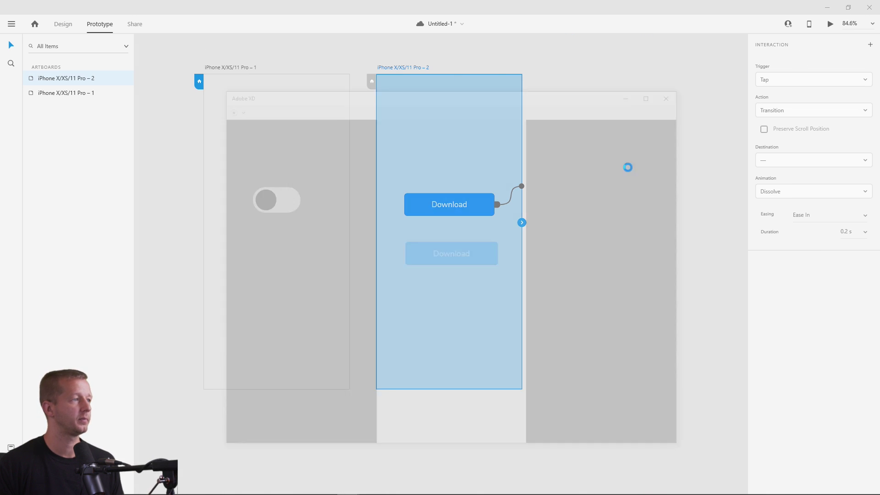
{"action": "left_click_drag", "start_coordinate": [353, 90], "coordinate": [528, 53]}
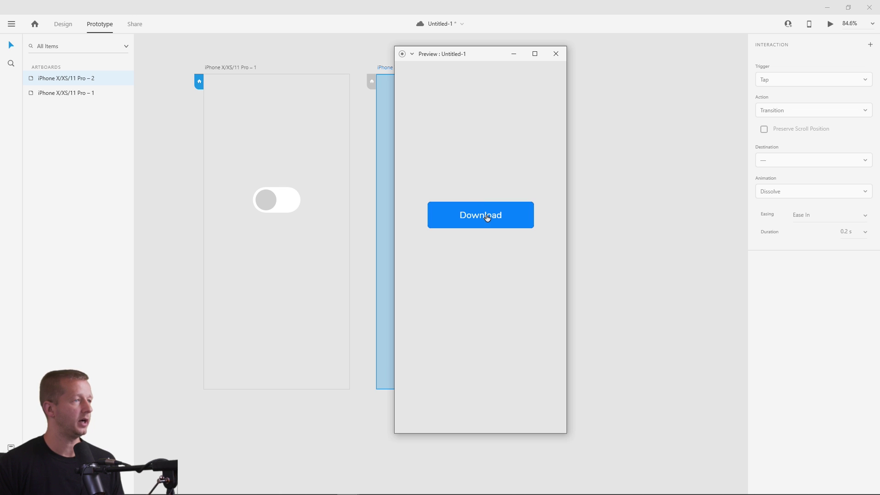
Close the preview and set the Download component back to its Default State.
{"action": "left_click", "coordinate": [562, 55]}
{"action": "left_click", "coordinate": [483, 201]}
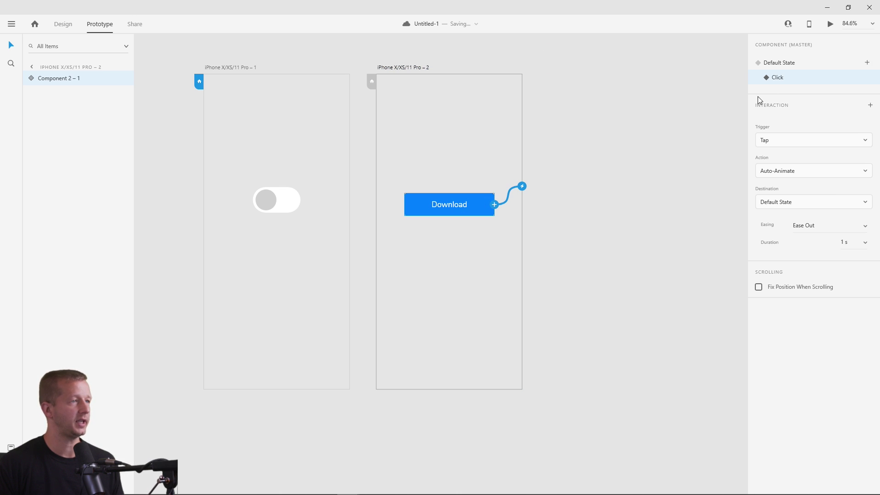
{"action": "left_click", "coordinate": [783, 63]}
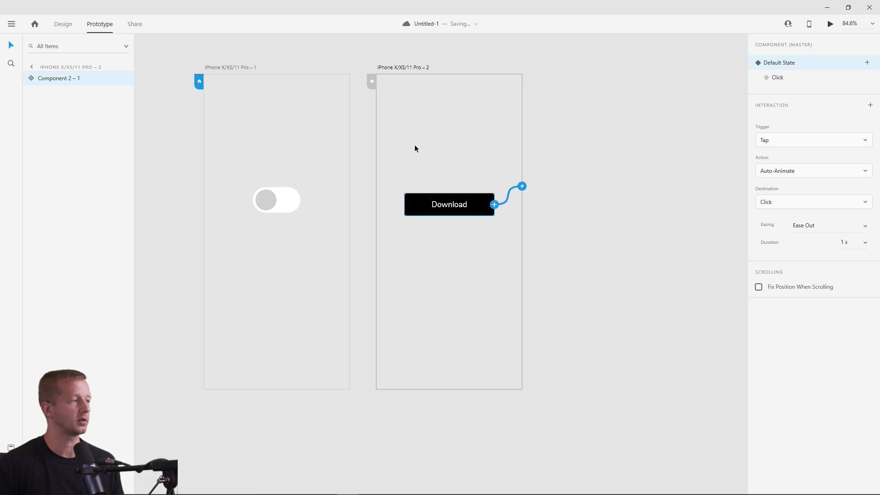
Preview the Download button and test its wave animation by tapping it repeatedly.
{"action": "left_click_drag", "start_coordinate": [308, 92], "coordinate": [510, 71]}
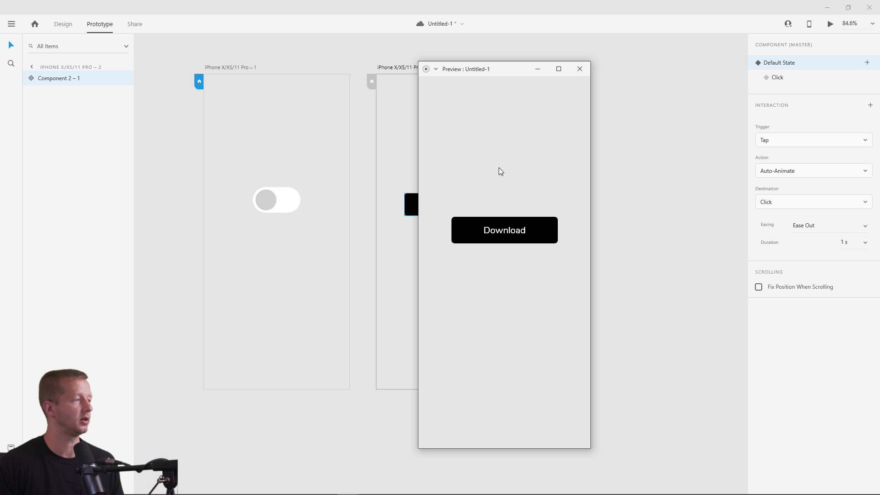
{"action": "left_click", "coordinate": [499, 232]}
{"action": "left_click", "coordinate": [523, 232]}
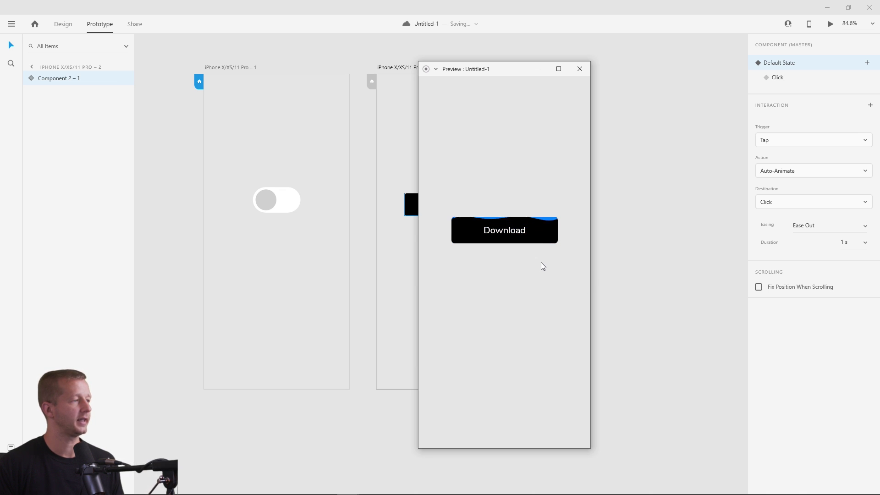
{"action": "left_click", "coordinate": [527, 229]}
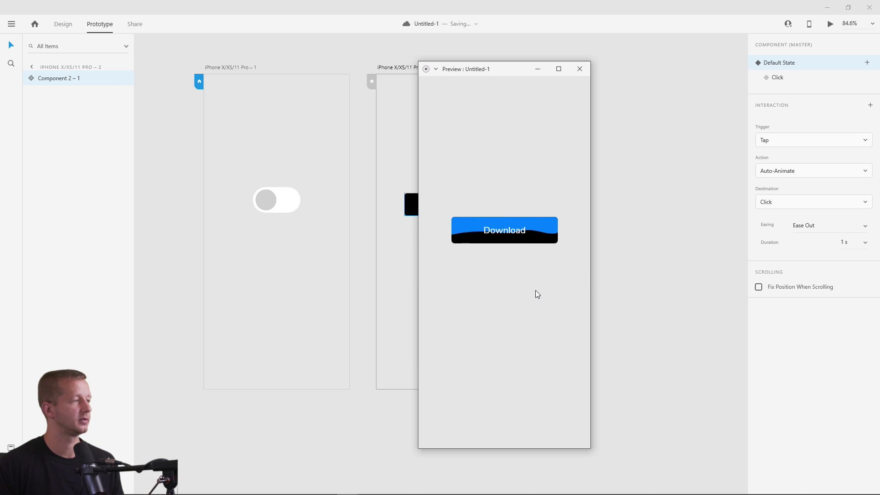
{"action": "left_click", "coordinate": [581, 67]}
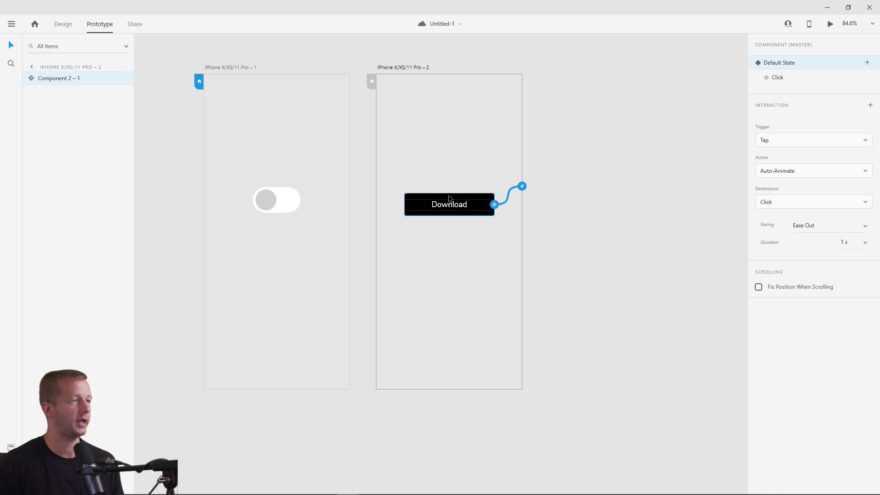
Set the duration of the Default State's tap interaction to 2.5 s.
{"action": "left_click", "coordinate": [846, 242]}
{"action": "type", "text": "2.5"}
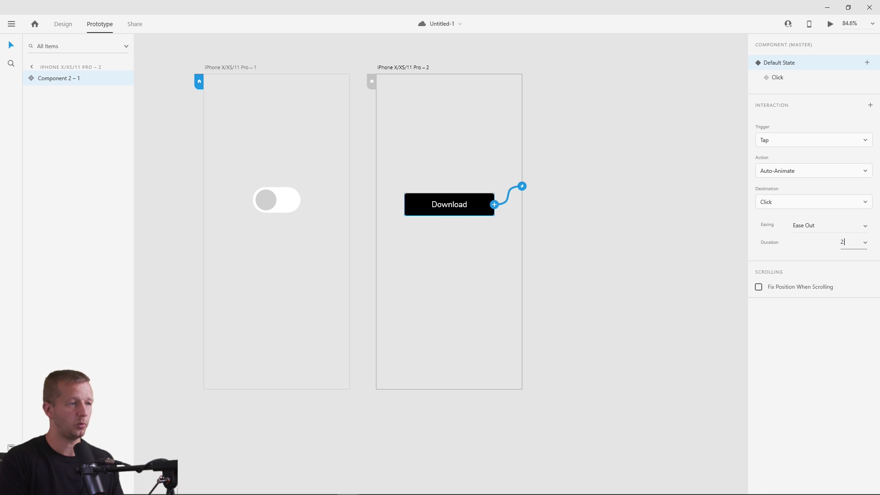
{"action": "key", "text": "Return"}
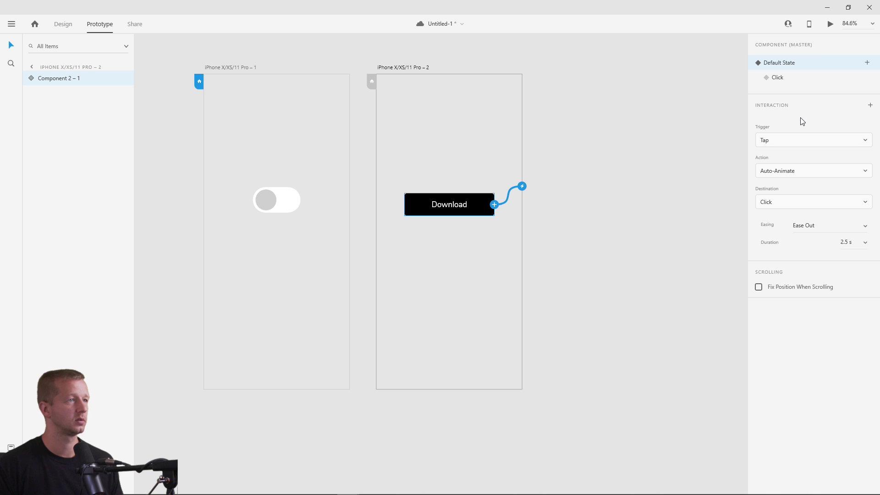
Preview the Download button again and test its tap animation with the new duration.
{"action": "left_click", "coordinate": [830, 24]}
{"action": "left_click_drag", "start_coordinate": [330, 87], "coordinate": [467, 59]}
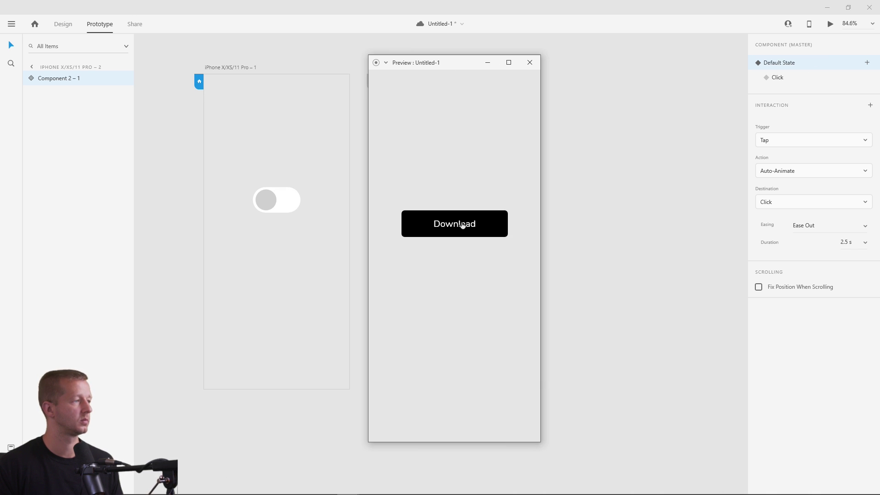
{"action": "left_click", "coordinate": [462, 227]}
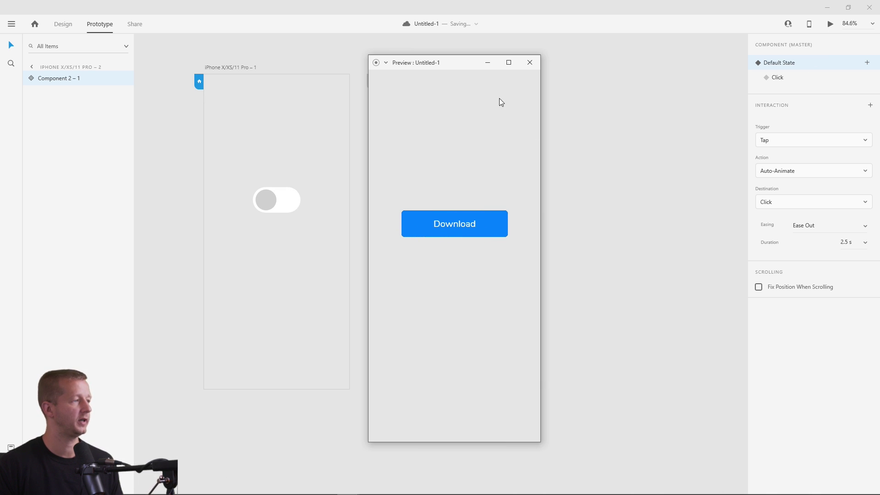
{"action": "left_click", "coordinate": [530, 61]}
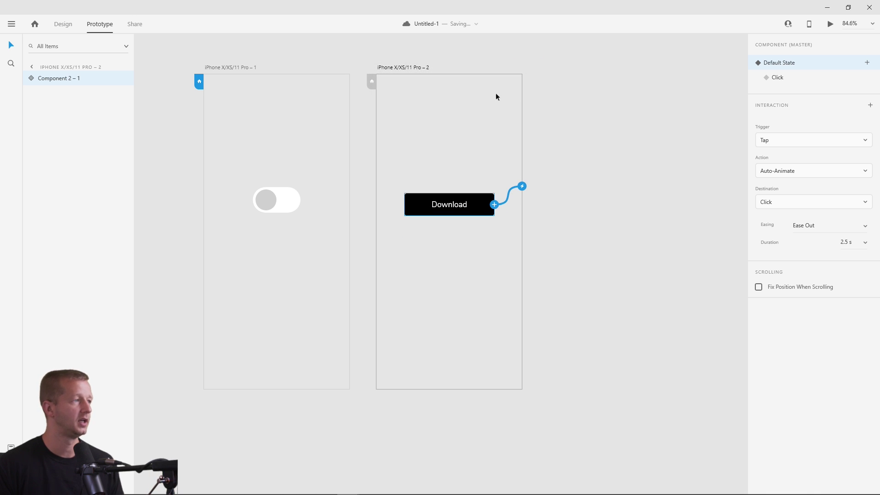
Duplicate the iPhone X/XS/11 Pro – 2 artboard in Design mode and delete the Download component from the copy.
{"action": "left_click", "coordinate": [462, 67]}
{"action": "scroll", "coordinate": [565, 100], "scroll_direction": "down", "scroll_amount": 3}
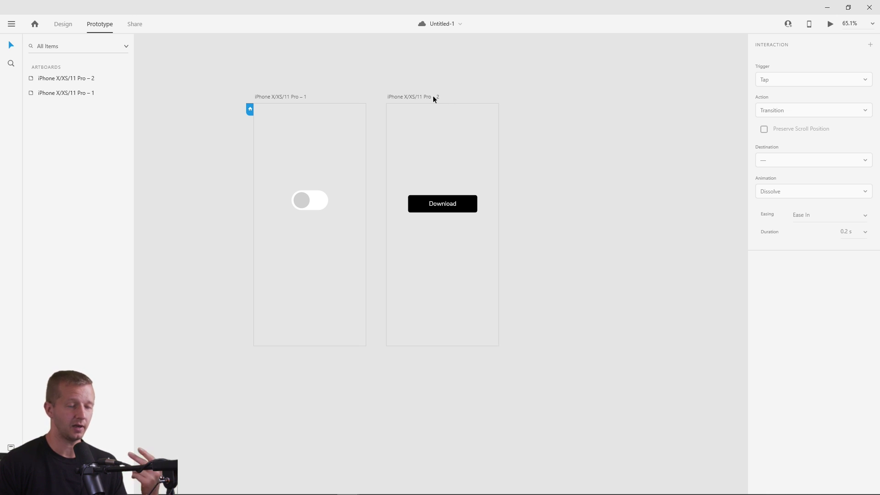
{"action": "key", "text": "ctrl+1"}
{"action": "left_click", "coordinate": [334, 78]}
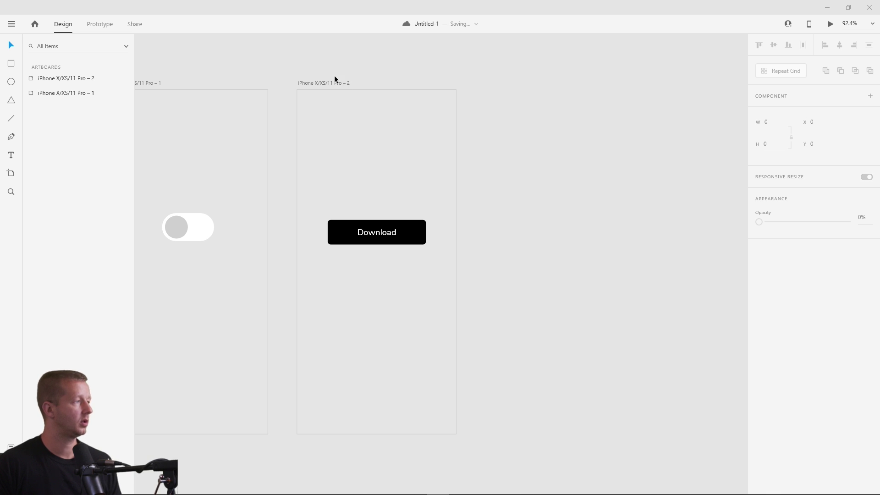
{"action": "key", "text": "ctrl+d"}
{"action": "scroll", "coordinate": [553, 133], "scroll_direction": "right", "scroll_amount": 1}
{"action": "scroll", "coordinate": [546, 227], "scroll_direction": "up", "scroll_amount": 3}
{"action": "left_click", "coordinate": [540, 230]}
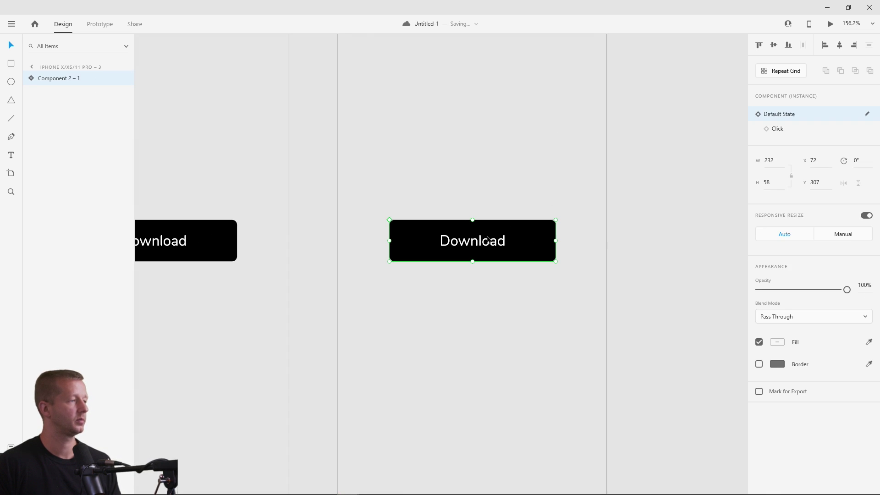
{"action": "key", "text": "Delete"}
Change the fill of the iPhone X/XS/11 Pro – 3 artboard to white.
{"action": "scroll", "coordinate": [493, 168], "scroll_direction": "down", "scroll_amount": 3}
{"action": "left_click", "coordinate": [434, 70]}
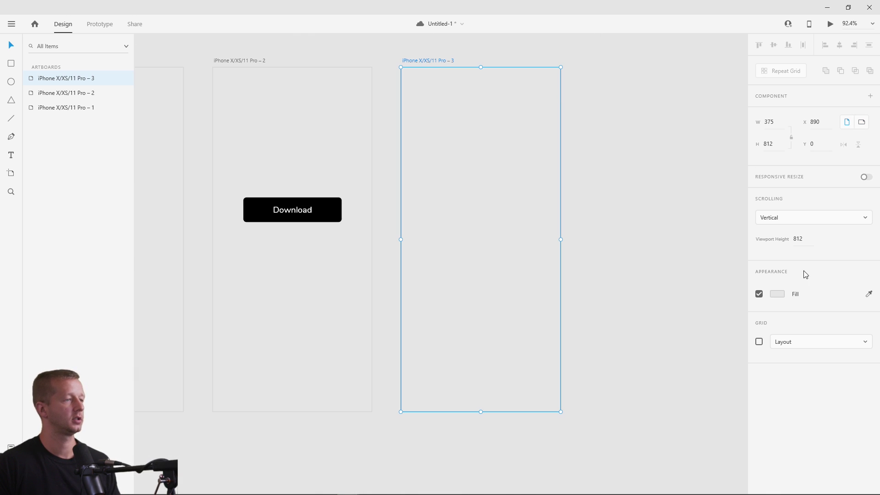
{"action": "left_click", "coordinate": [777, 293]}
{"action": "left_click", "coordinate": [667, 175]}
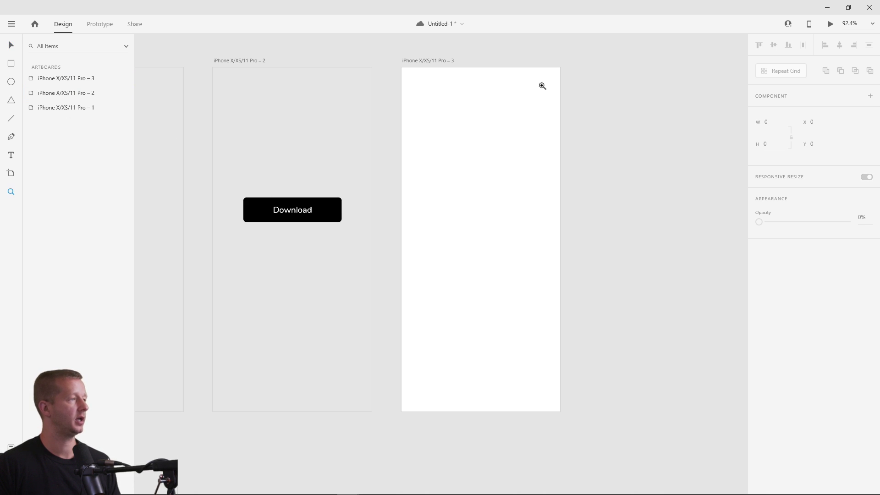
Draw a bar about 29 × 4 in the artboard's upper-right corner, without border and with fill 000000.
{"action": "left_click", "coordinate": [555, 88]}
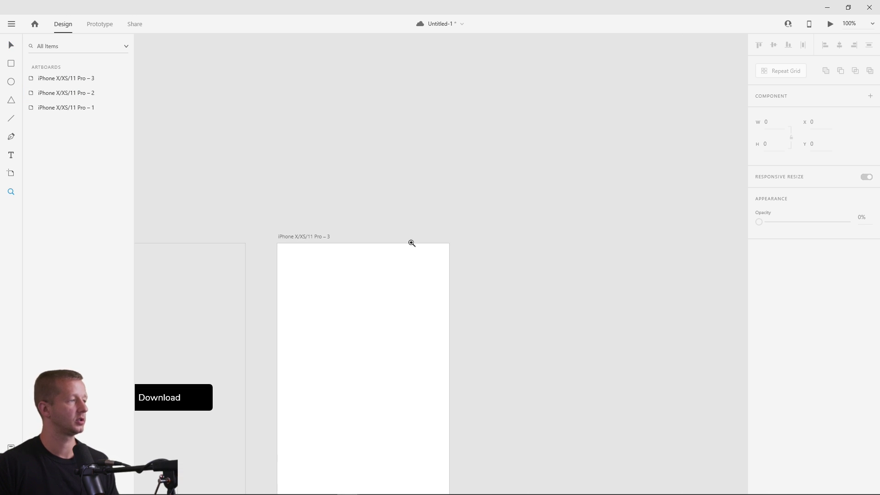
{"action": "left_click", "coordinate": [411, 243]}
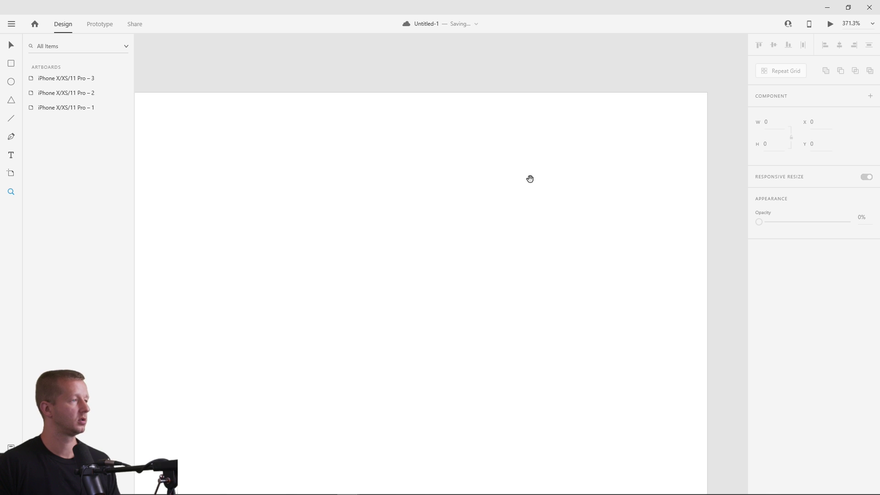
{"action": "left_click", "coordinate": [10, 68]}
{"action": "left_click_drag", "start_coordinate": [633, 147], "coordinate": [581, 155]}
{"action": "left_click", "coordinate": [758, 347]}
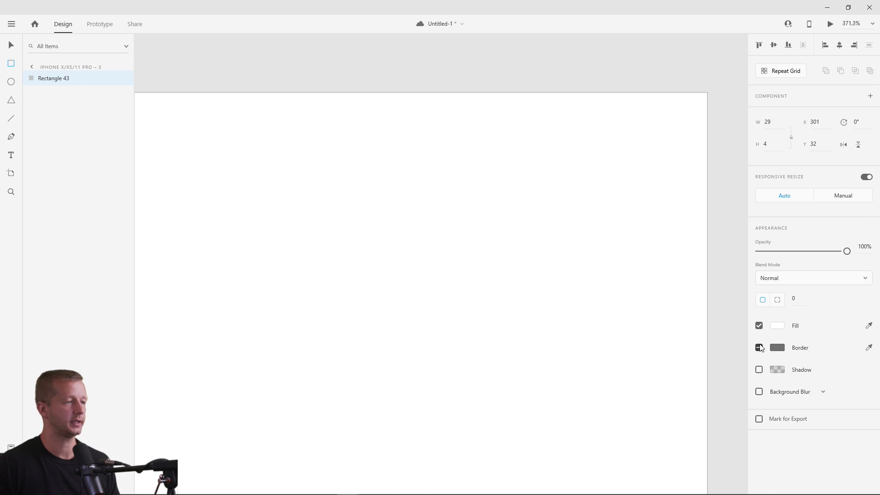
{"action": "left_click", "coordinate": [776, 326]}
{"action": "type", "text": "000000"}
{"action": "key", "text": "Return"}
{"action": "left_click", "coordinate": [13, 44]}
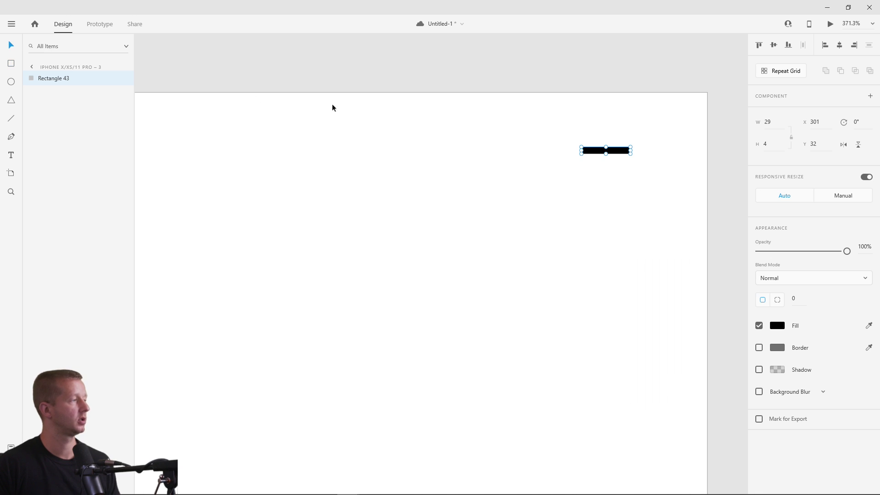
Duplicate the black bar twice below the original to form a hamburger icon and group all three bars.
{"action": "key", "text": "ctrl+d"}
{"action": "left_click_drag", "start_coordinate": [623, 159], "coordinate": [615, 183]}
{"action": "key", "text": "ctrl+d"}
{"action": "left_click", "coordinate": [614, 166], "text": "shift"}
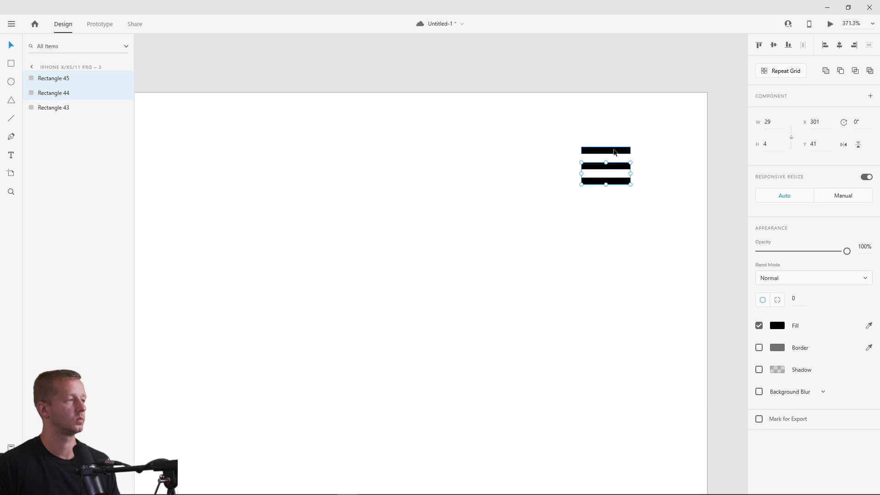
{"action": "left_click", "coordinate": [614, 151], "text": "shift"}
{"action": "key", "text": "ctrl+g"}
Rename the group of three bars as hammy.
{"action": "scroll", "coordinate": [650, 209], "scroll_direction": "down", "scroll_amount": 5}
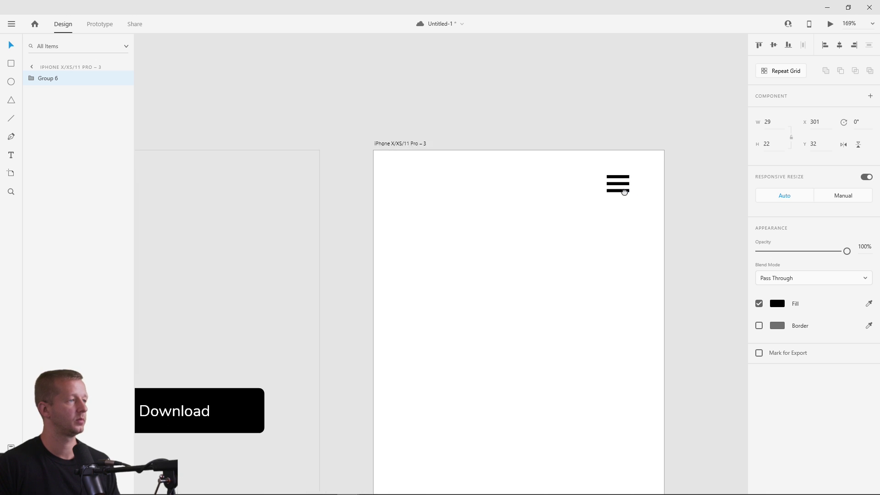
{"action": "double_click", "coordinate": [50, 79]}
{"action": "type", "text": "hammy"}
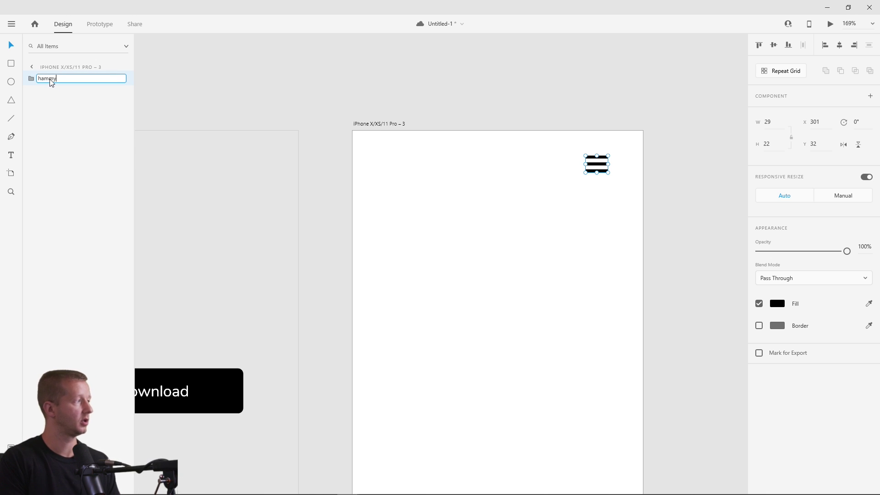
{"action": "key", "text": "Return"}
{"action": "left_click", "coordinate": [500, 201]}
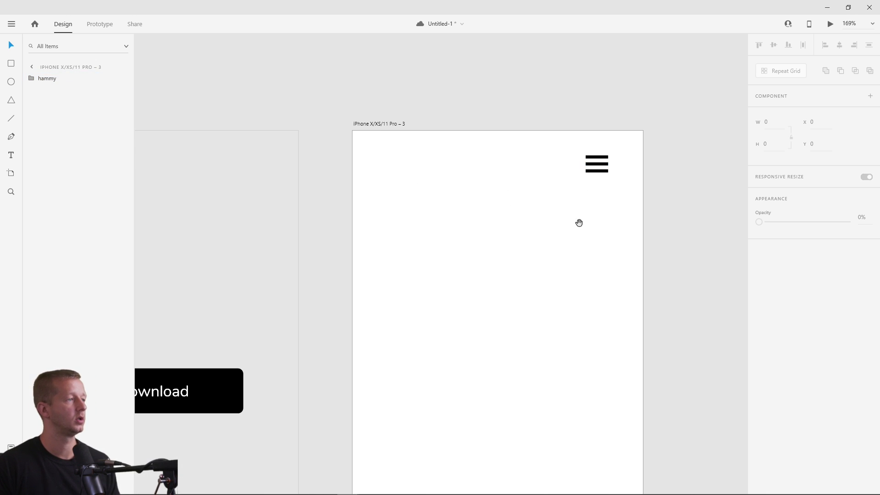
Move the hammy icon closer to the artboard's right edge, to X 309.
{"action": "scroll", "coordinate": [537, 172], "scroll_direction": "down", "scroll_amount": 3}
{"action": "left_click_drag", "start_coordinate": [548, 128], "coordinate": [553, 129]}
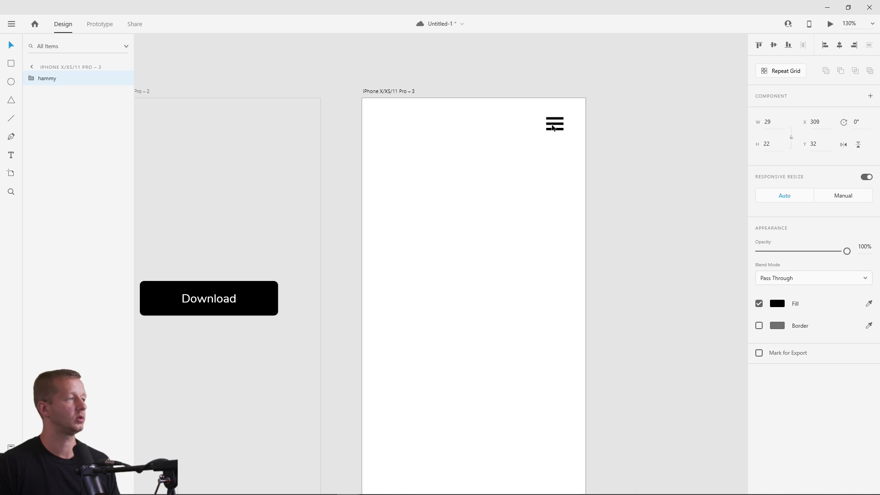
{"action": "left_click", "coordinate": [535, 158]}
{"action": "left_click_drag", "start_coordinate": [543, 179], "coordinate": [550, 141]}
Draw a full-height menu panel about 265 × 812 along the artboard's right edge, borderless and filled with dark grey #292929.
{"action": "scroll", "coordinate": [552, 156], "scroll_direction": "down", "scroll_amount": 3}
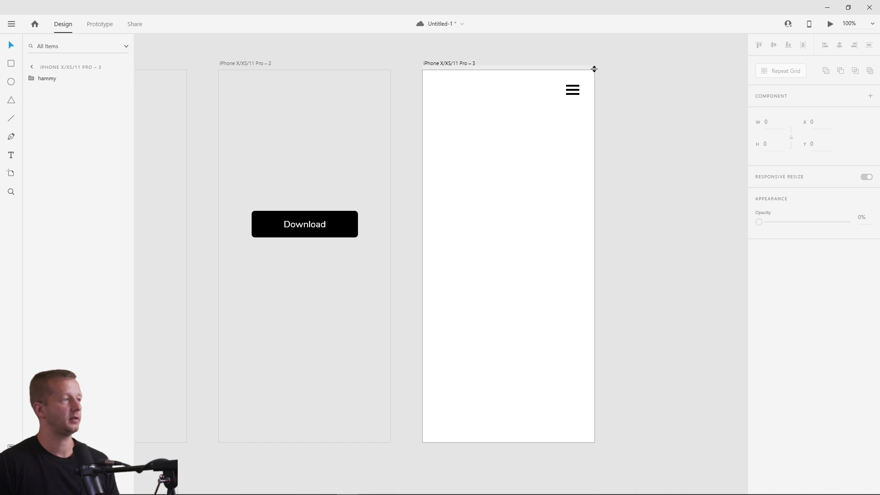
{"action": "left_click", "coordinate": [11, 63]}
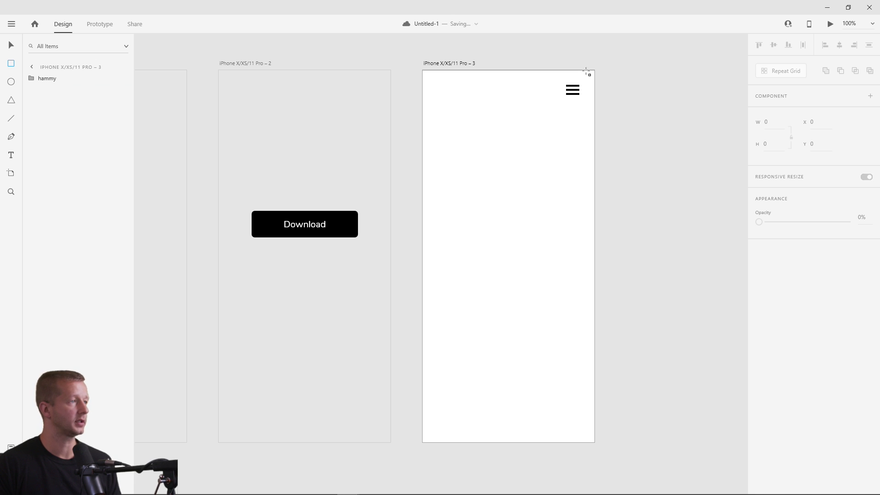
{"action": "mouse_move", "coordinate": [594, 71]}
{"action": "left_mouse_down"}
{"action": "mouse_move", "coordinate": [457, 286]}
{"action": "mouse_move", "coordinate": [472, 442]}
{"action": "left_mouse_up"}
{"action": "left_click", "coordinate": [11, 45]}
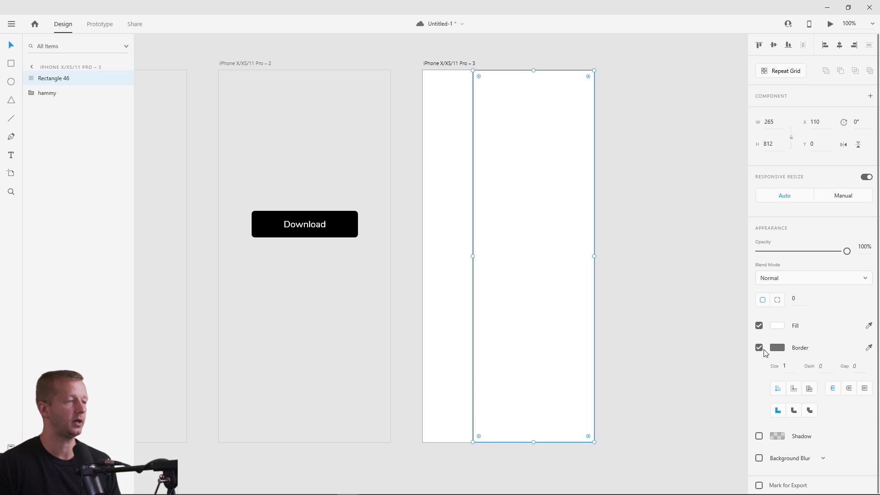
{"action": "left_click", "coordinate": [759, 348]}
{"action": "left_click", "coordinate": [777, 326]}
{"action": "left_click", "coordinate": [638, 340]}
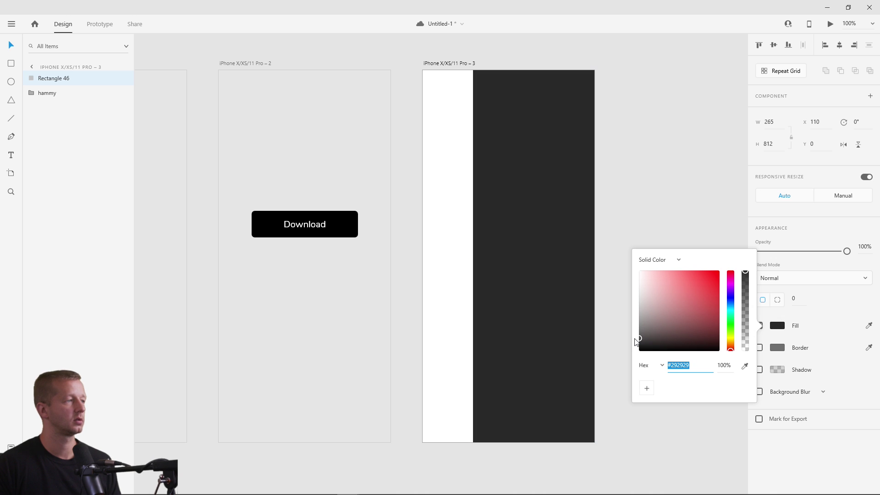
{"action": "left_click", "coordinate": [10, 49]}
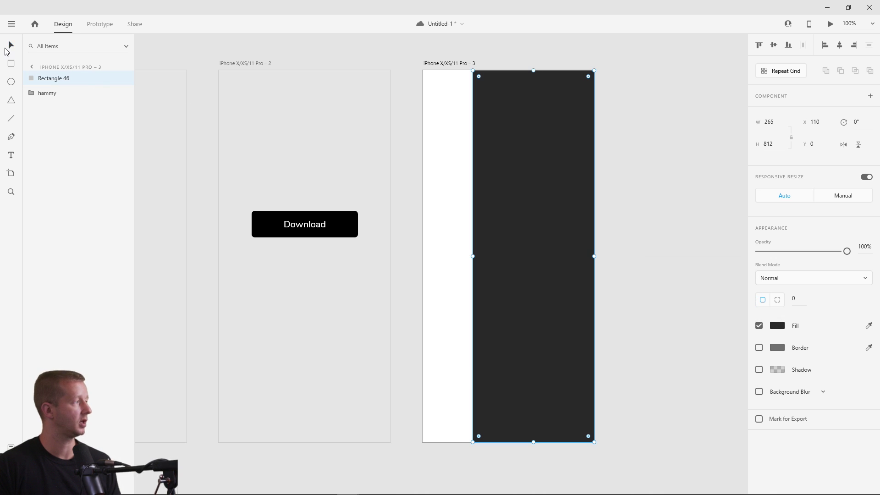
{"action": "left_click", "coordinate": [390, 115]}
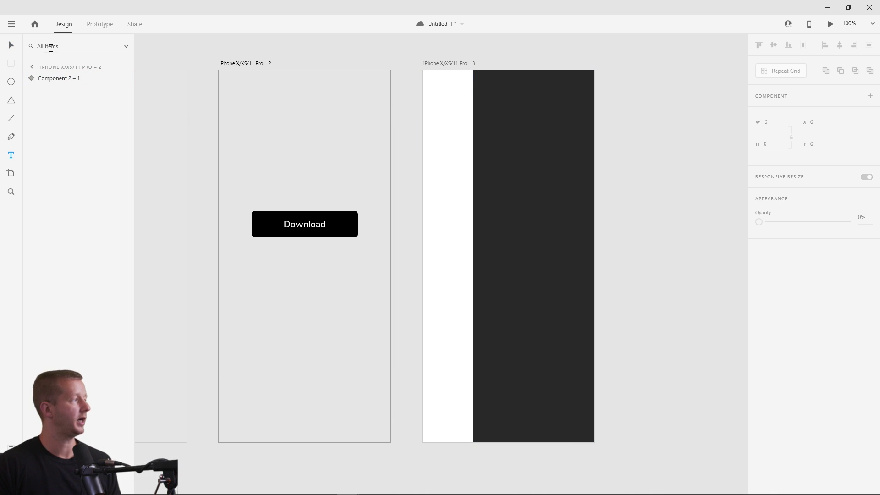
Draw a menu item rectangle about 265 × 38 across the dark panel at Y 105, borderless and filled with #3E3E3E.
{"action": "scroll", "coordinate": [525, 131], "scroll_direction": "up", "scroll_amount": 5}
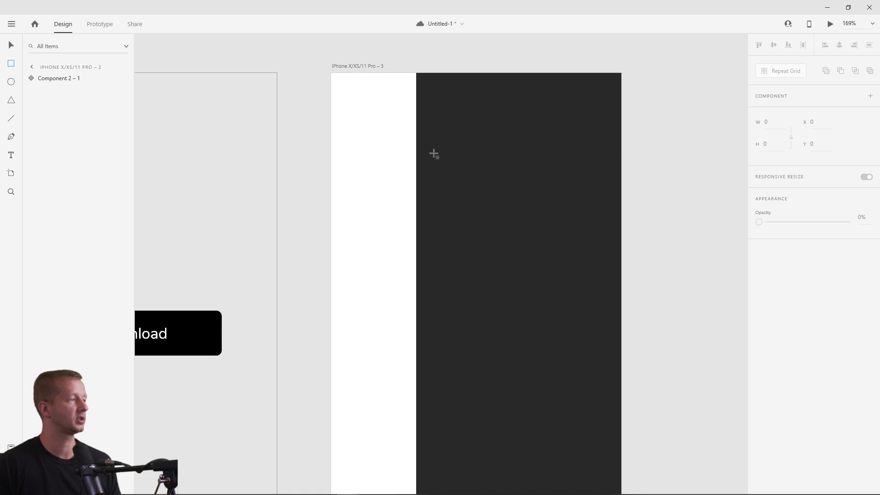
{"action": "left_click_drag", "start_coordinate": [419, 155], "coordinate": [621, 184]}
{"action": "left_click", "coordinate": [759, 348]}
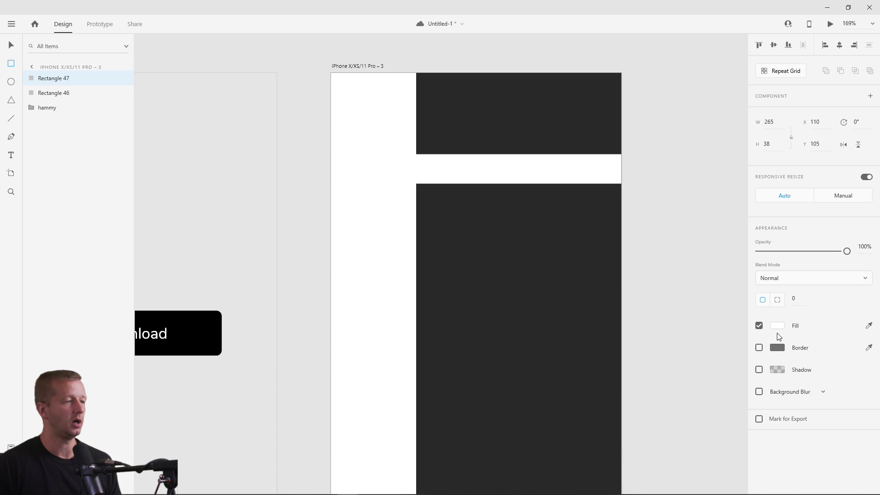
{"action": "left_click", "coordinate": [780, 330]}
{"action": "left_click_drag", "start_coordinate": [667, 332], "coordinate": [618, 336]}
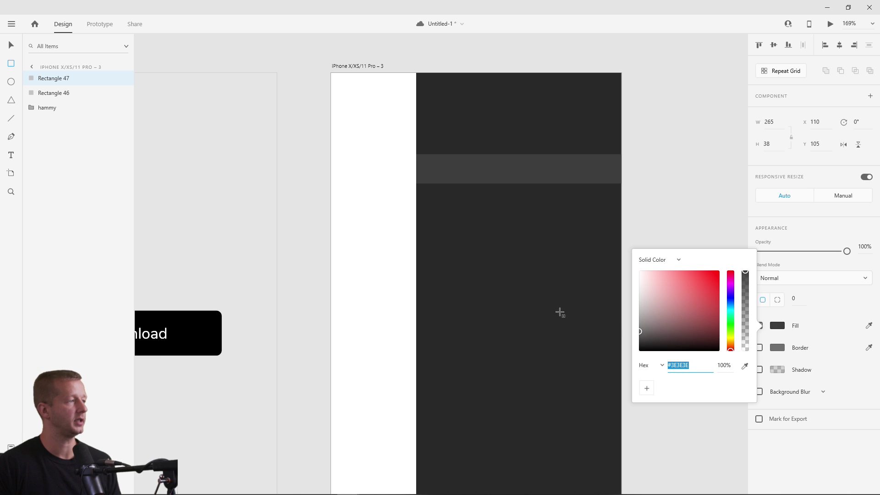
{"action": "key", "text": "Escape"}
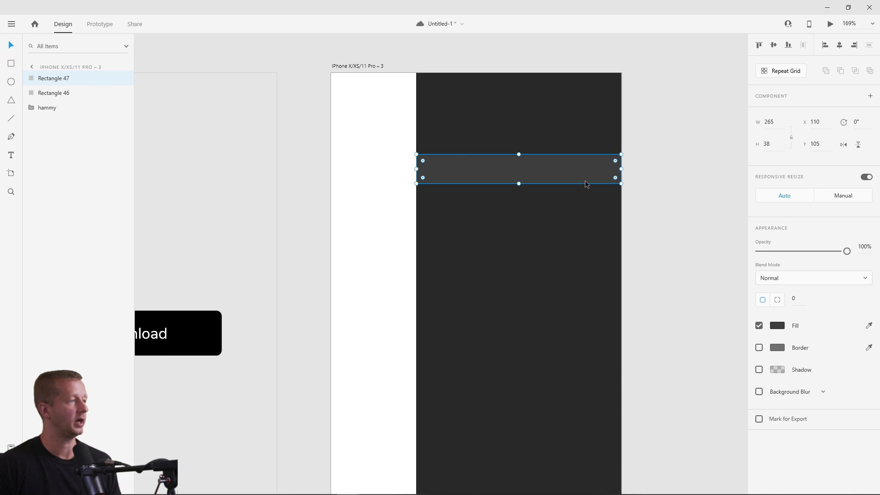
Add a white Nunito Bold text reading Home, size 15, near the start of the menu item rectangle at X 130, Y 114.
{"action": "key", "text": "Escape"}
{"action": "left_click", "coordinate": [559, 177]}
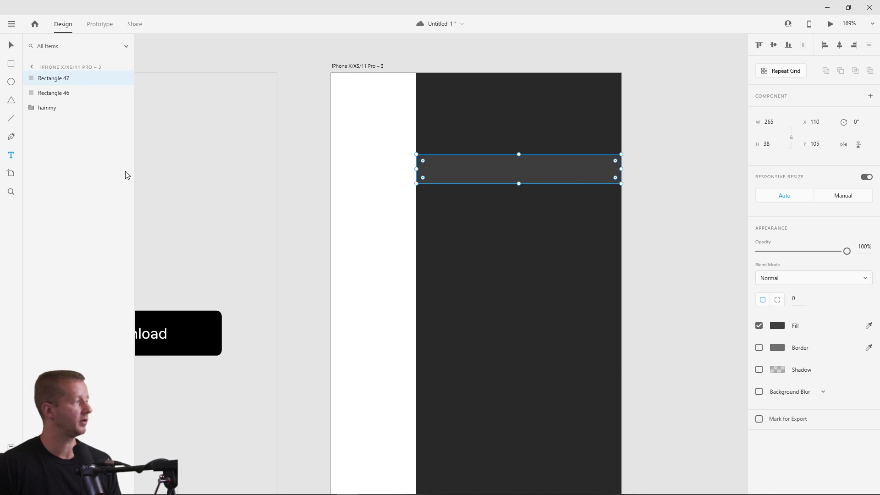
{"action": "left_click", "coordinate": [432, 168]}
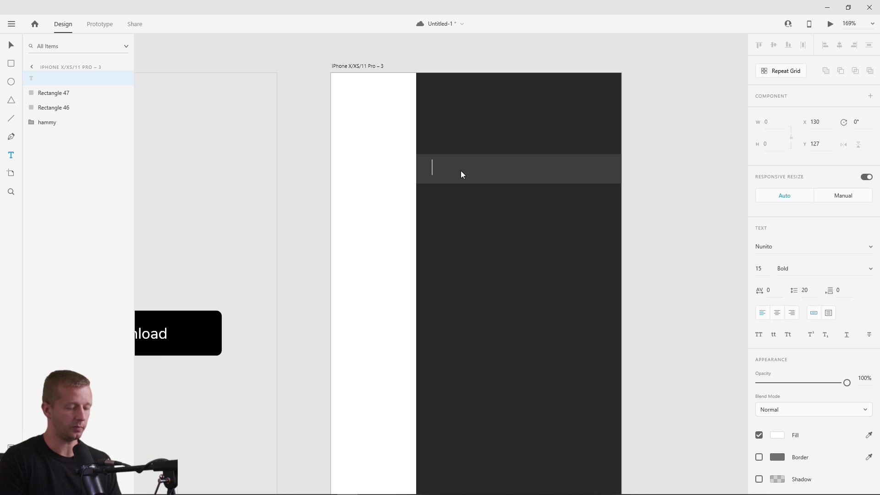
{"action": "type", "text": "Home"}
{"action": "key", "text": "Escape"}
{"action": "double_click", "coordinate": [453, 168]}
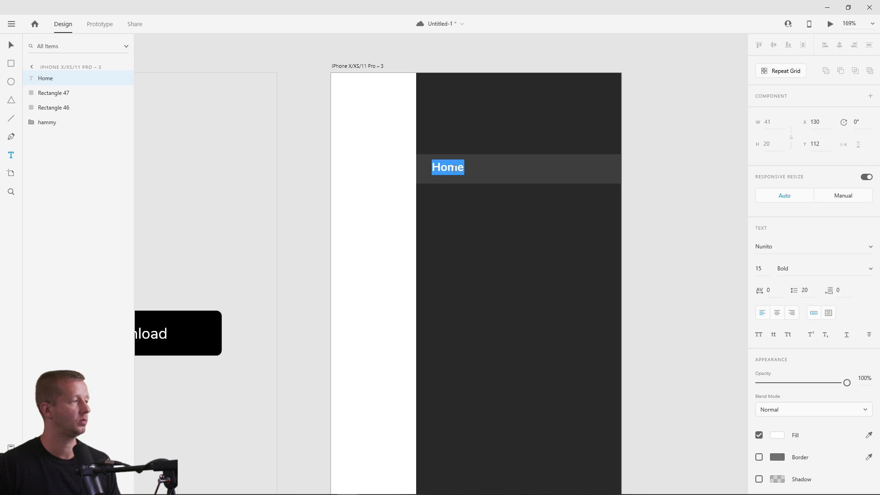
{"action": "key", "text": "Escape"}
{"action": "left_click_drag", "start_coordinate": [448, 173], "coordinate": [444, 175]}
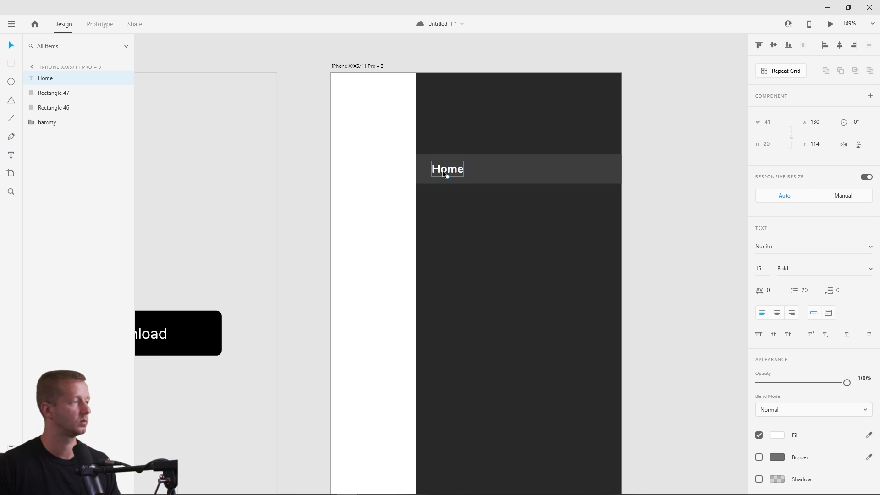
Set the menu item rectangle's opacity to 0% and turn it and the Home text into one component.
{"action": "left_click", "coordinate": [517, 175]}
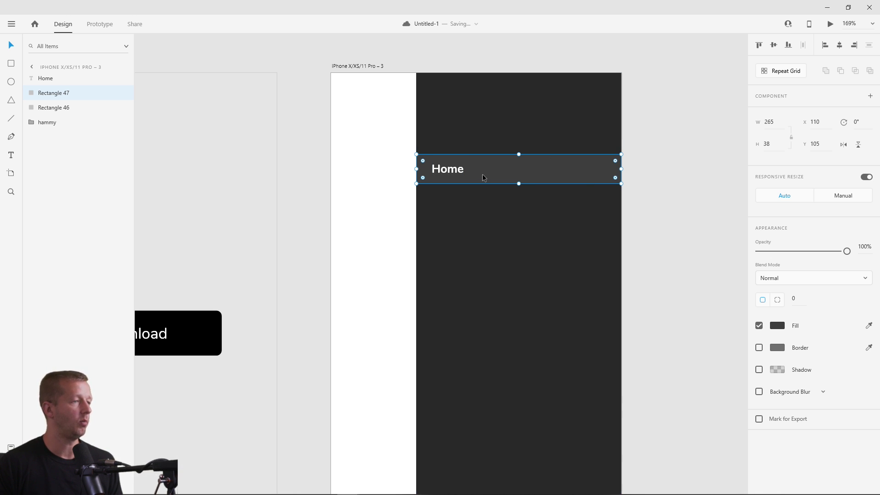
{"action": "left_click_drag", "start_coordinate": [847, 251], "coordinate": [759, 252]}
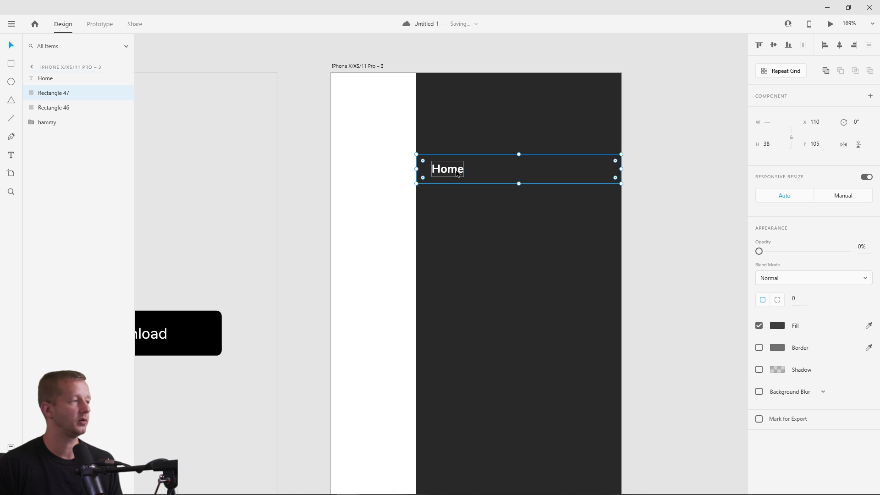
{"action": "left_click", "coordinate": [462, 170], "text": "shift"}
{"action": "right_click", "coordinate": [521, 177]}
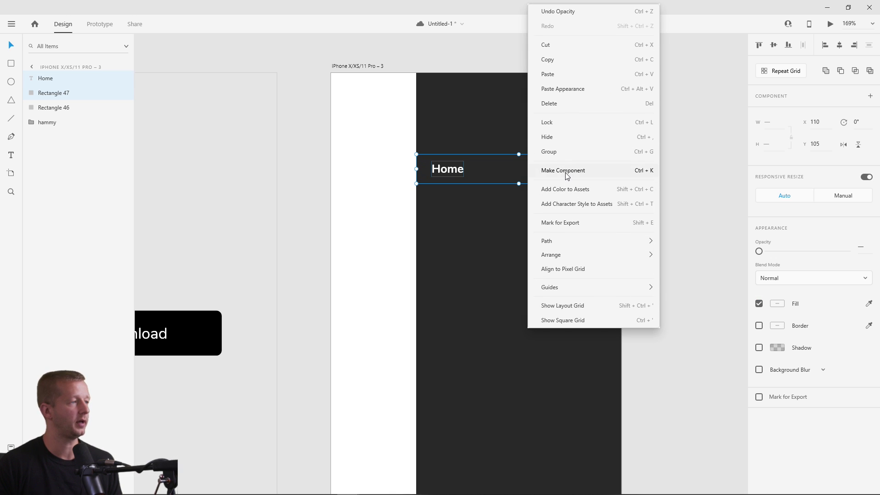
{"action": "left_click", "coordinate": [570, 171]}
Add a Hover State to the Home component and set its background rectangle's opacity to 100% in that state.
{"action": "left_click", "coordinate": [867, 114]}
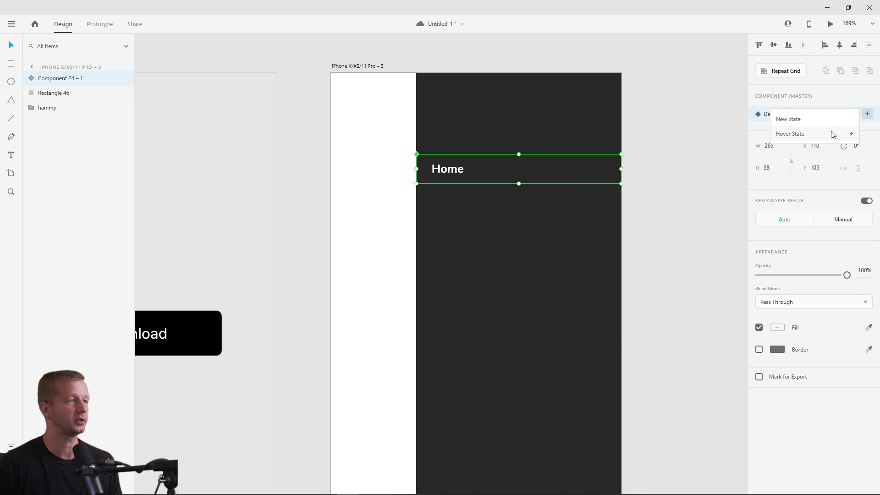
{"action": "left_click", "coordinate": [784, 133]}
{"action": "left_click", "coordinate": [537, 181]}
{"action": "double_click", "coordinate": [567, 175]}
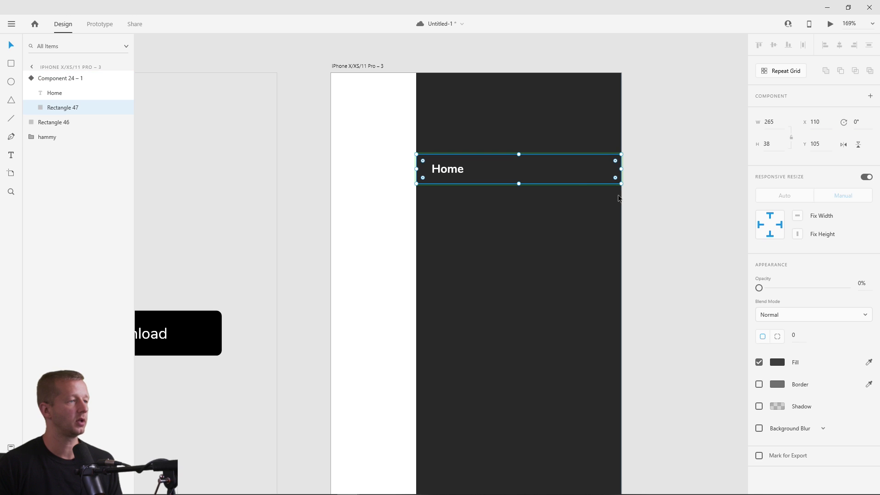
{"action": "left_click_drag", "start_coordinate": [769, 287], "coordinate": [848, 288]}
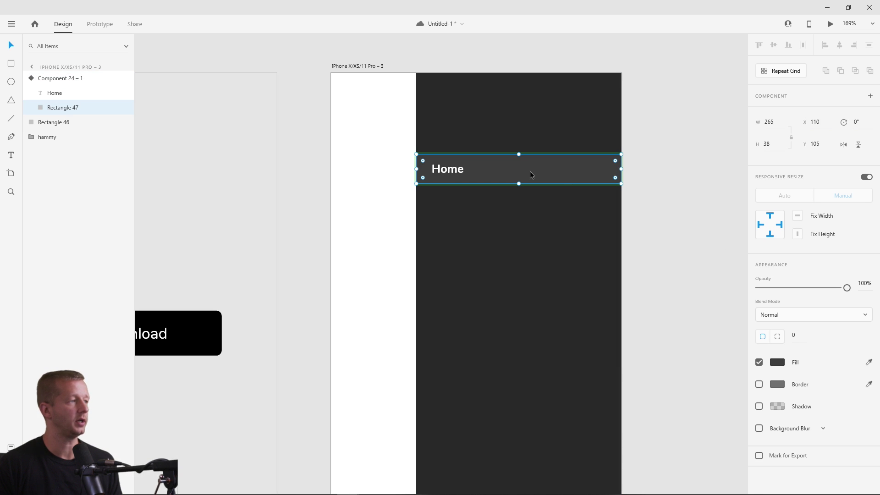
{"action": "left_click", "coordinate": [637, 213]}
Switch to prototyping, duplicate the Home menu item and place the copy directly beneath the original.
{"action": "left_click", "coordinate": [459, 173]}
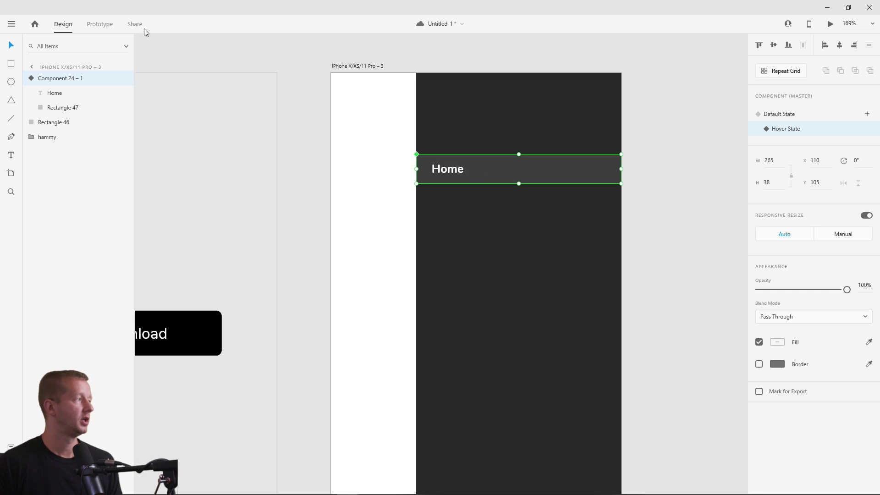
{"action": "left_click", "coordinate": [103, 28]}
{"action": "key", "text": "ctrl+d"}
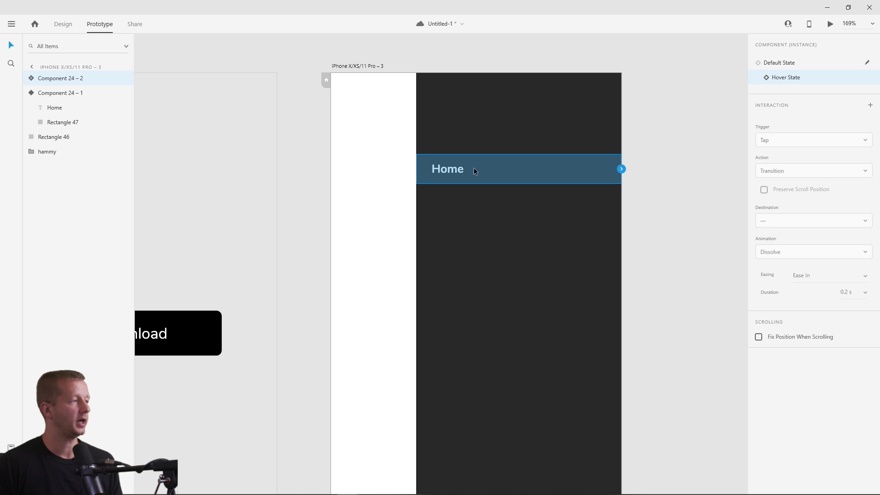
{"action": "left_click_drag", "start_coordinate": [474, 167], "coordinate": [475, 197]}
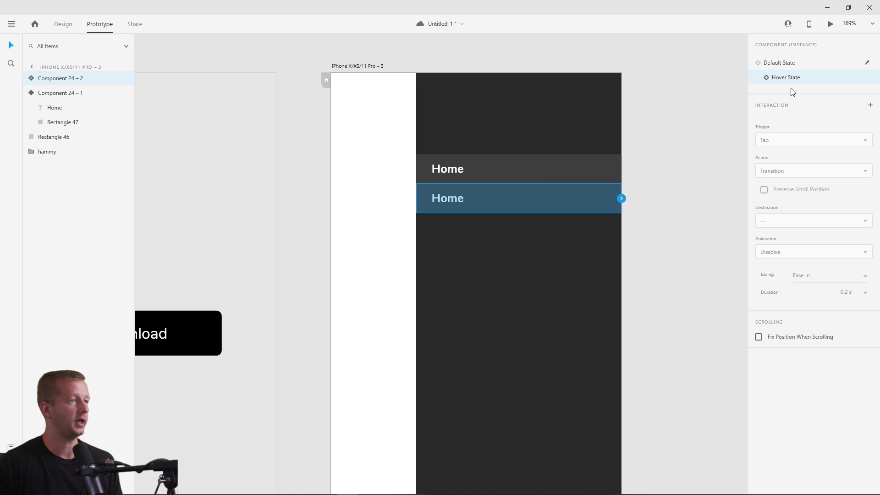
Switch both Home menu items to the Default State and preview their hover effect.
{"action": "left_click", "coordinate": [771, 78]}
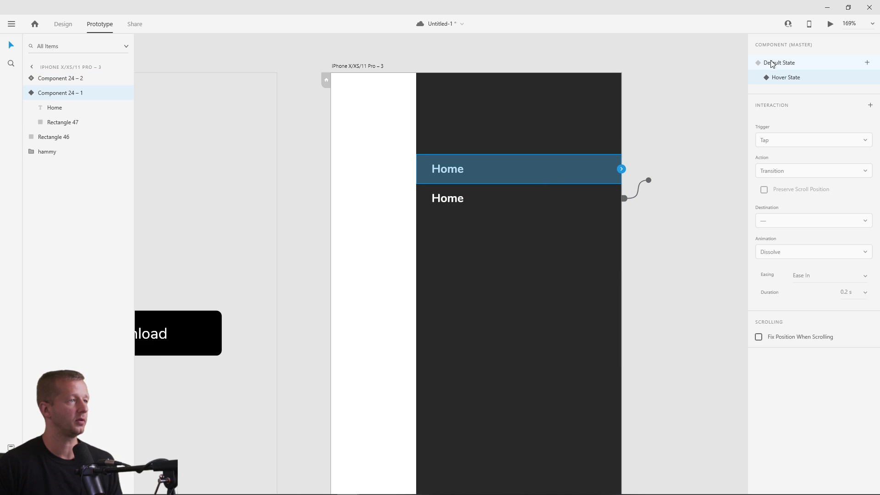
{"action": "left_click", "coordinate": [773, 63]}
{"action": "left_click", "coordinate": [828, 26]}
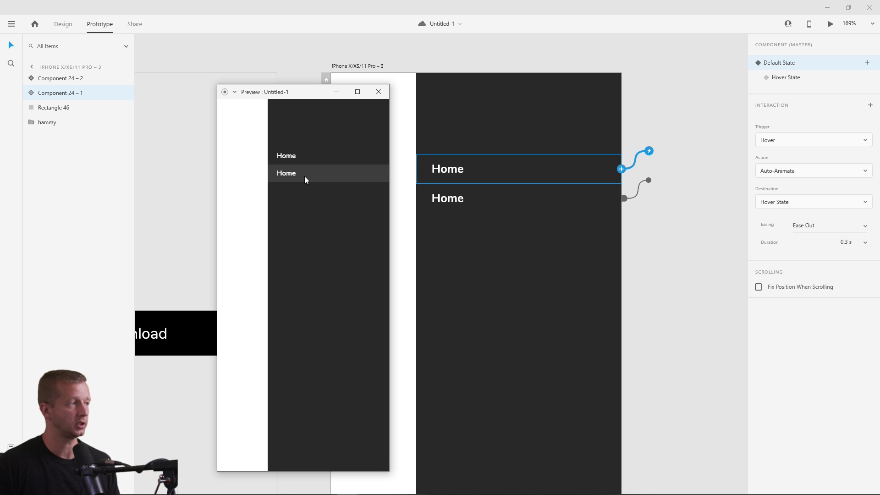
{"action": "left_click", "coordinate": [378, 93]}
Delete the lower copy of the Home menu item.
{"action": "left_click", "coordinate": [506, 202]}
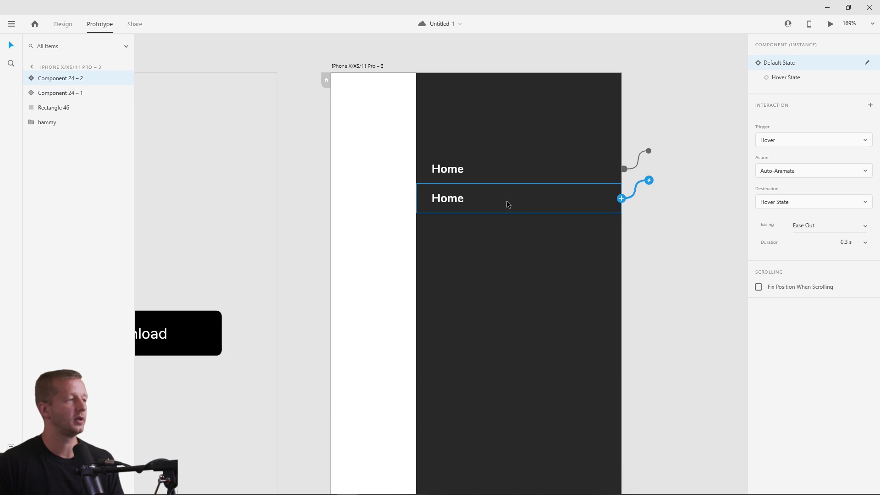
{"action": "double_click", "coordinate": [506, 202]}
{"action": "left_click", "coordinate": [488, 172]}
{"action": "double_click", "coordinate": [461, 188]}
{"action": "key", "text": "Delete"}
Change the Home component's hover interaction to a Transition action with its animation set to None.
{"action": "left_click", "coordinate": [454, 171]}
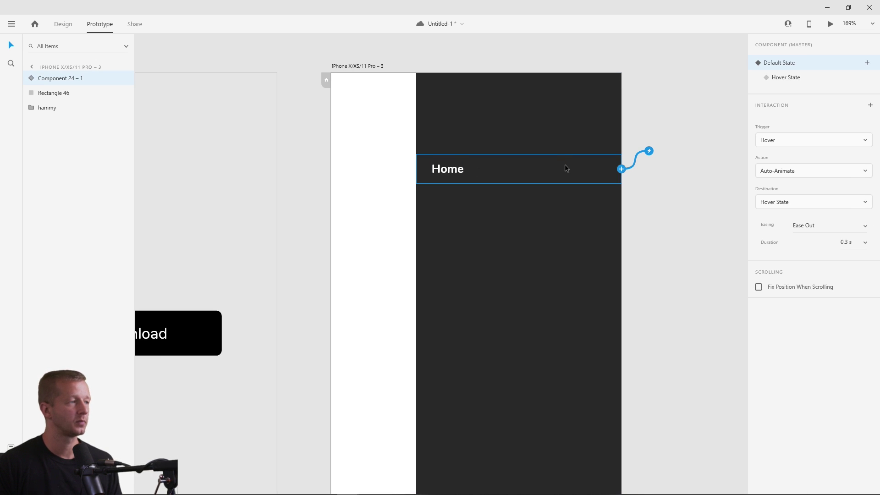
{"action": "left_click", "coordinate": [807, 170]}
{"action": "left_click", "coordinate": [776, 153]}
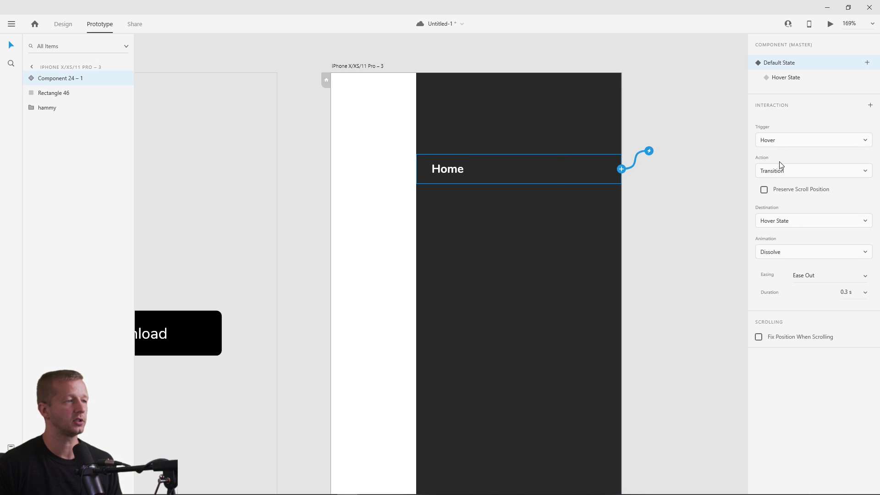
{"action": "left_click", "coordinate": [776, 251]}
{"action": "left_click", "coordinate": [796, 238]}
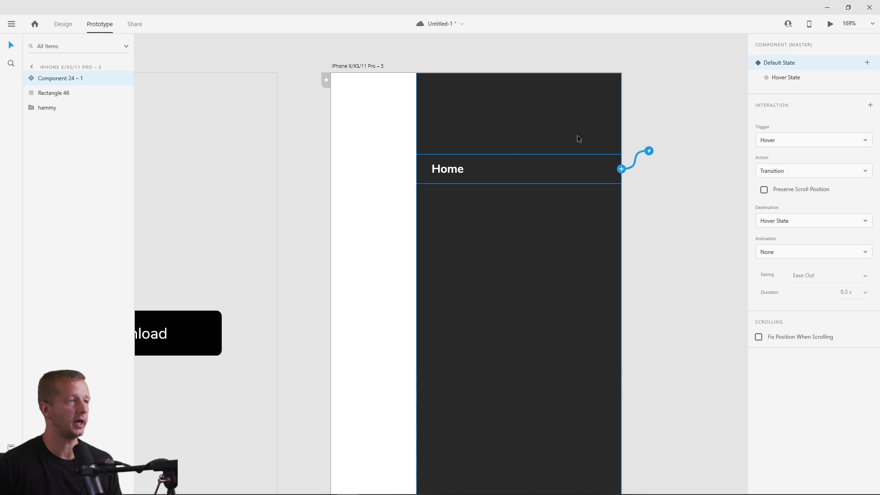
Place a copy of the Home menu item directly below the original and preview the instant hover change.
{"action": "left_click_drag", "start_coordinate": [448, 171], "coordinate": [450, 200]}
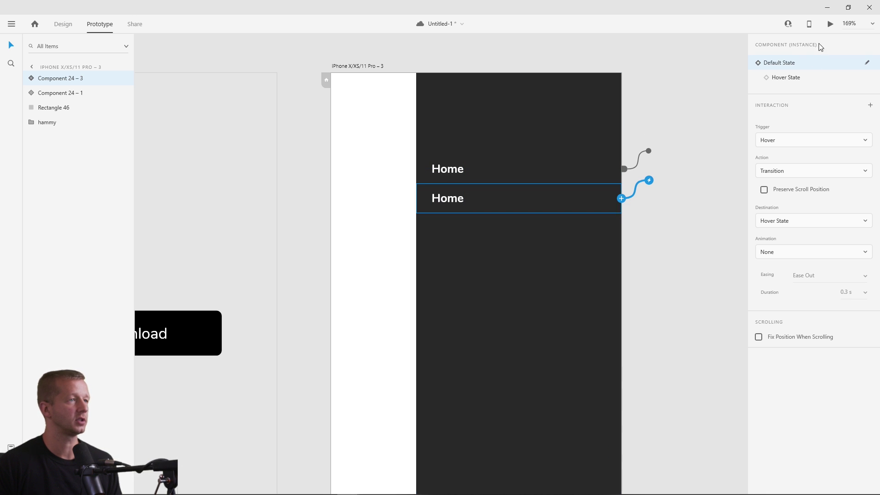
{"action": "left_click", "coordinate": [830, 23]}
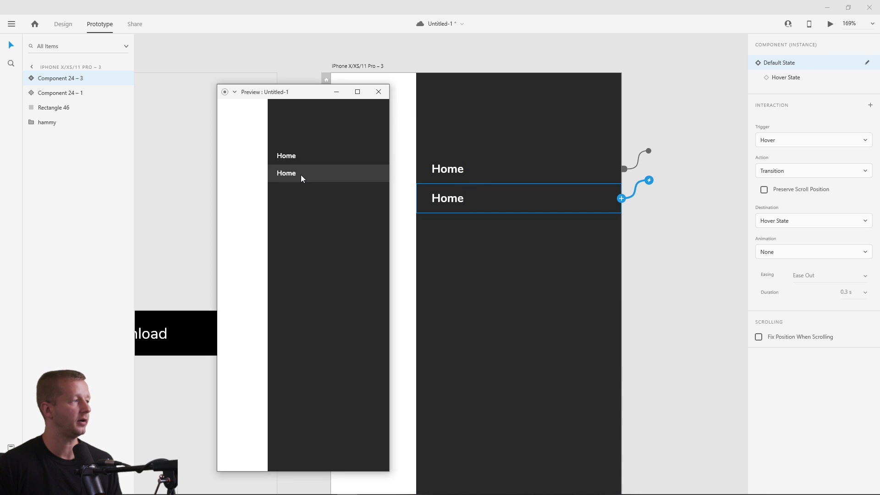
{"action": "left_click", "coordinate": [380, 94]}
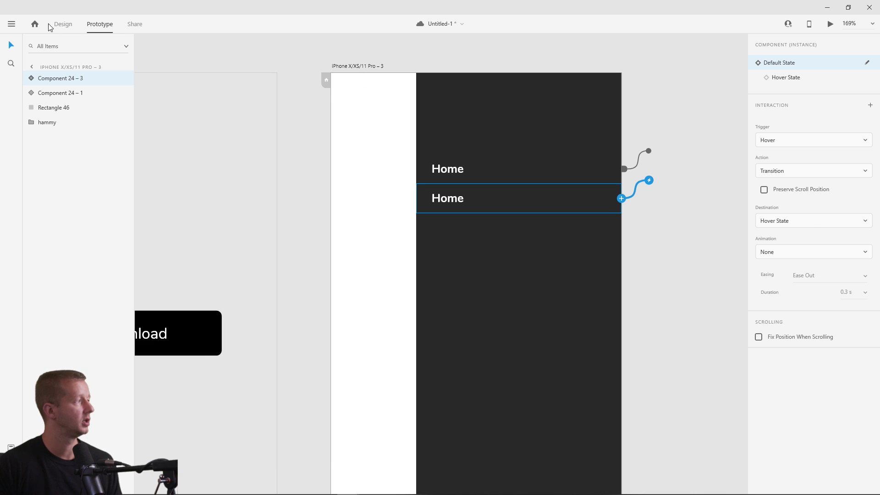
Return to designing and change the lower menu item's label to About in its Default State.
{"action": "left_click", "coordinate": [63, 24]}
{"action": "left_click", "coordinate": [280, 100]}
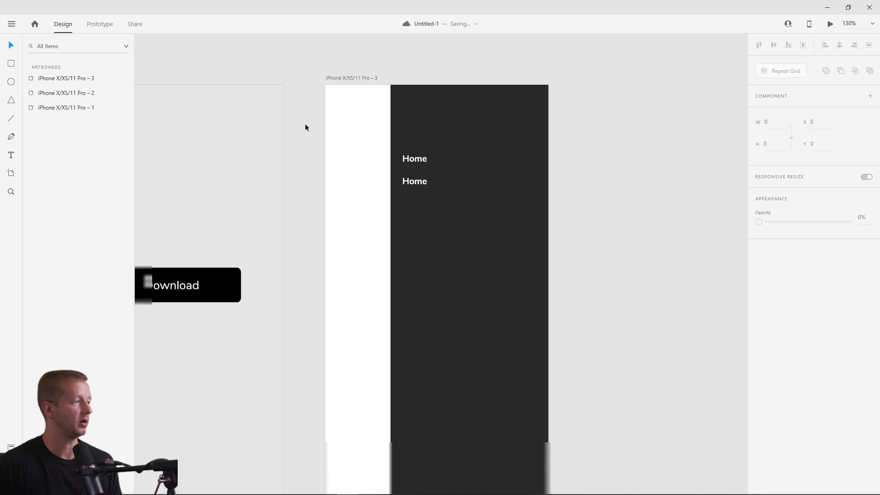
{"action": "left_click", "coordinate": [423, 182]}
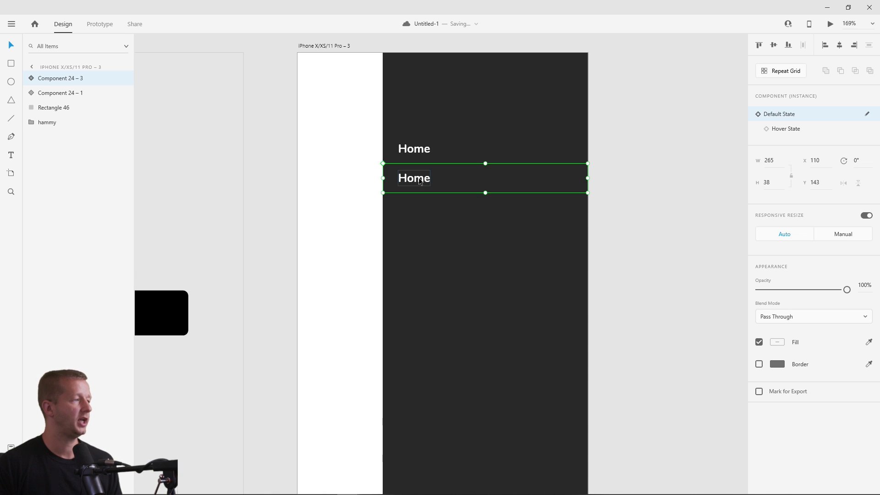
{"action": "double_click", "coordinate": [422, 180]}
{"action": "double_click", "coordinate": [420, 178]}
{"action": "type", "text": "About"}
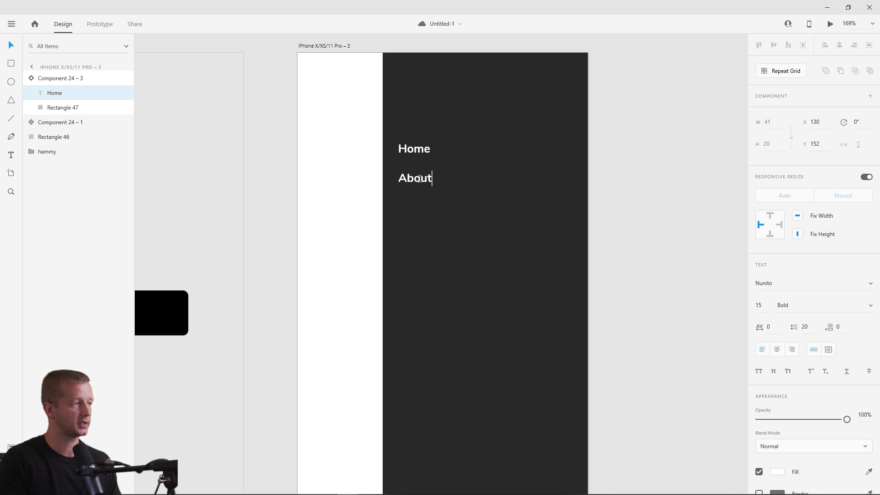
{"action": "key", "text": "Escape"}
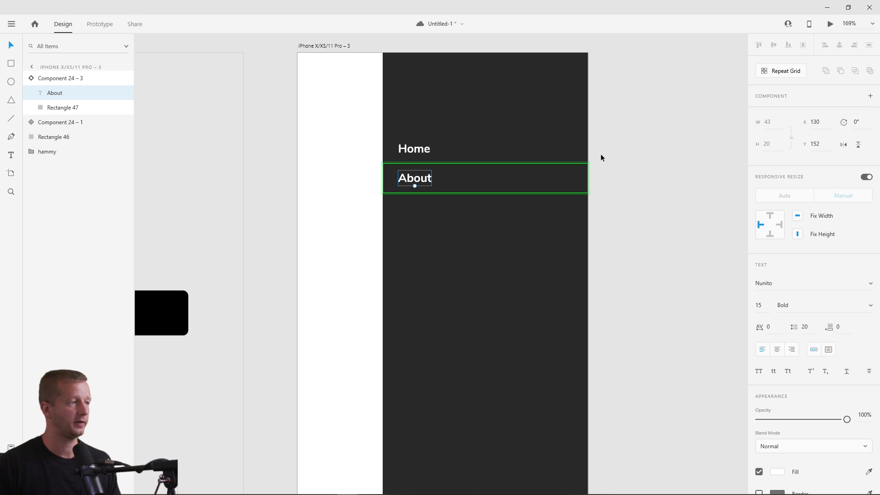
{"action": "key", "text": "Escape"}
Change the lower menu item's label to About in its Hover State and return it to the Default State.
{"action": "left_click", "coordinate": [786, 129]}
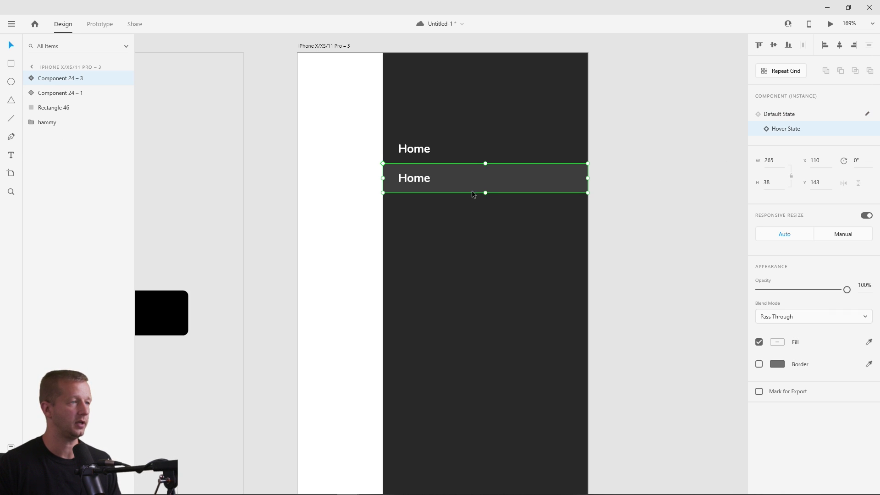
{"action": "double_click", "coordinate": [419, 177]}
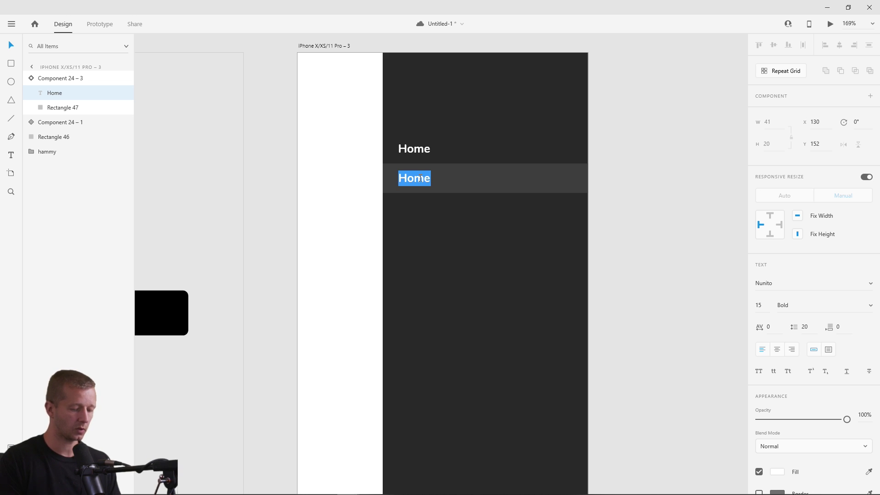
{"action": "type", "text": "About"}
{"action": "key", "text": "Escape"}
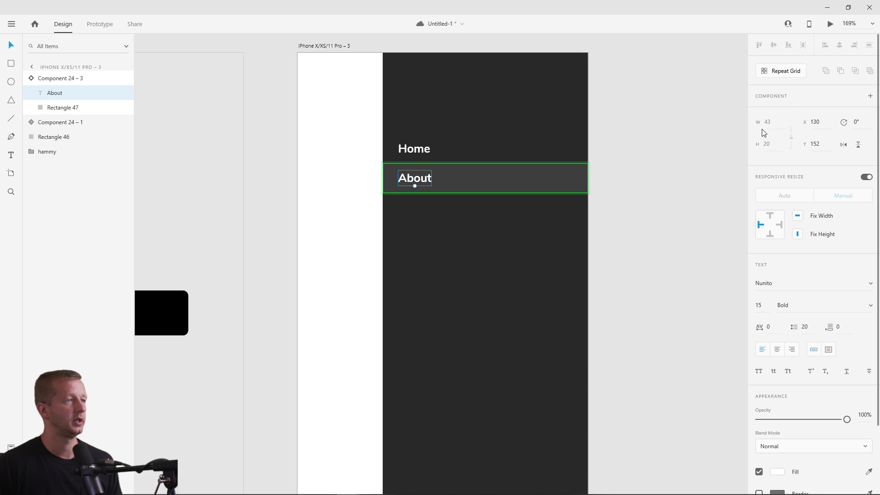
{"action": "key", "text": "Escape"}
{"action": "left_click", "coordinate": [554, 189]}
{"action": "key", "text": "Escape"}
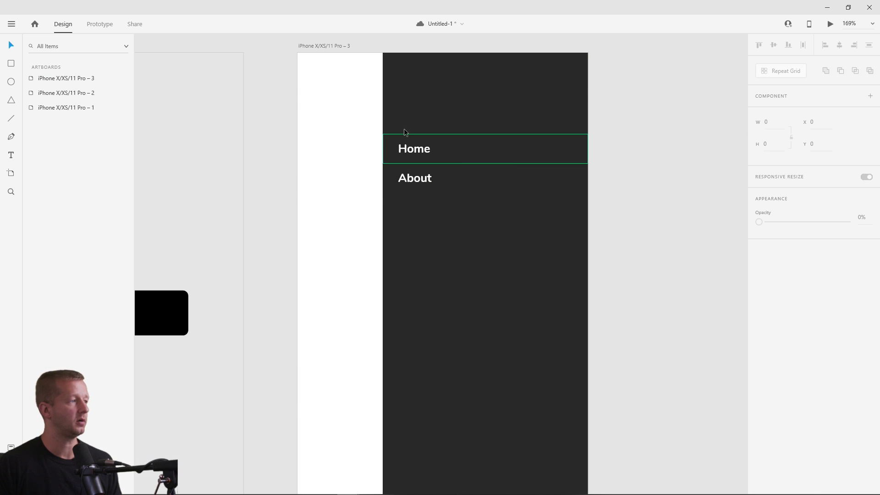
Save the document.
{"action": "scroll", "coordinate": [511, 147], "scroll_direction": "down", "scroll_amount": 4}
{"action": "scroll", "coordinate": [545, 176], "scroll_direction": "up", "scroll_amount": 1}
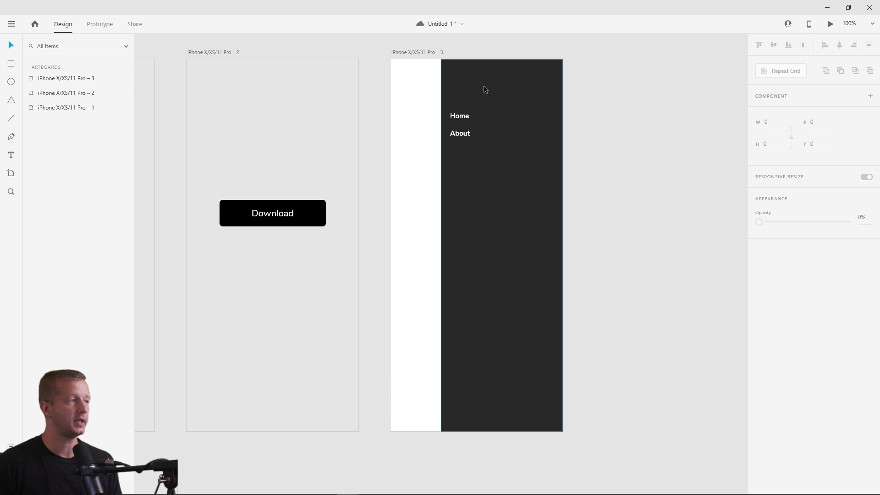
{"action": "key", "text": "ctrl+s"}
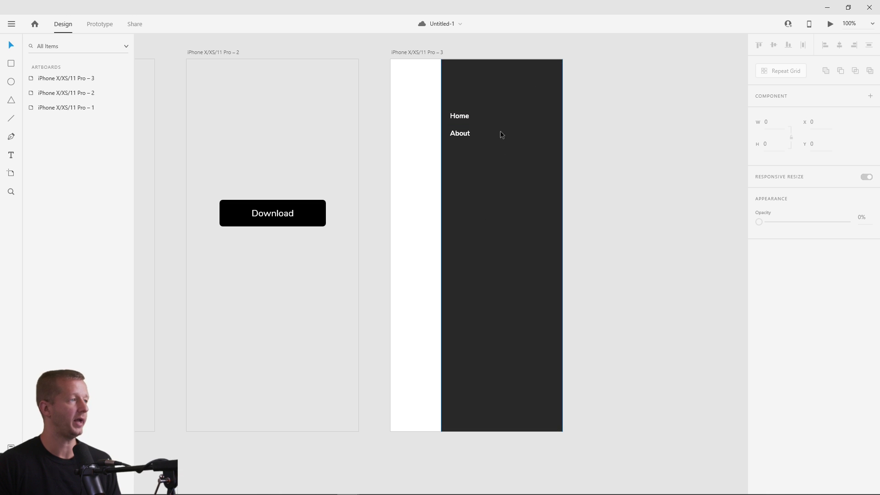
Rename the full-height dark panel rectangle as menu bg.
{"action": "left_click", "coordinate": [476, 89]}
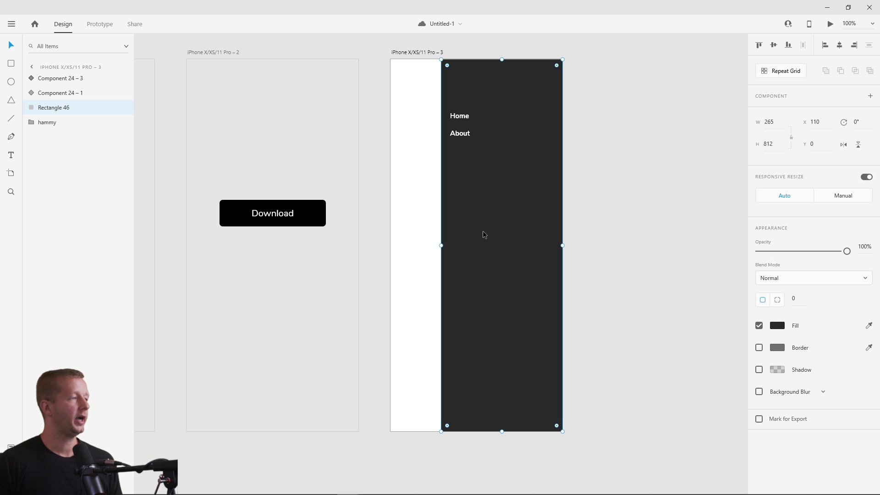
{"action": "double_click", "coordinate": [63, 108]}
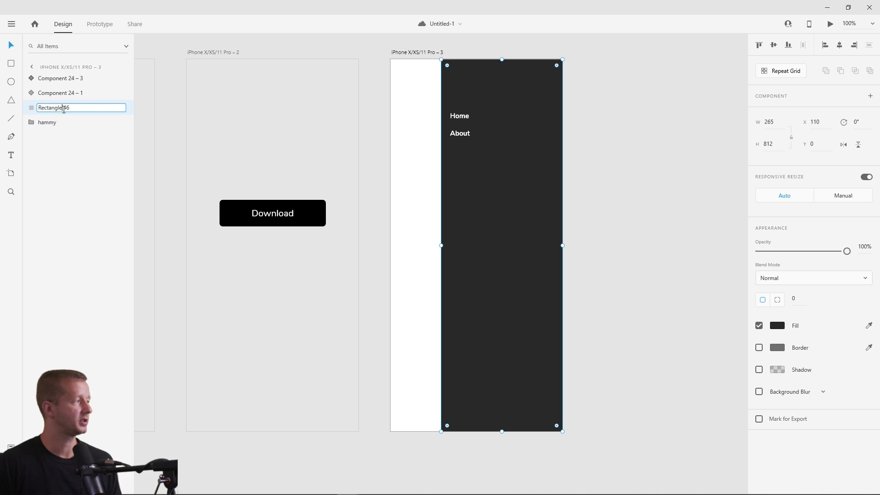
{"action": "key", "text": "ctrl+a"}
{"action": "type", "text": "menu bg"}
{"action": "key", "text": "Return"}
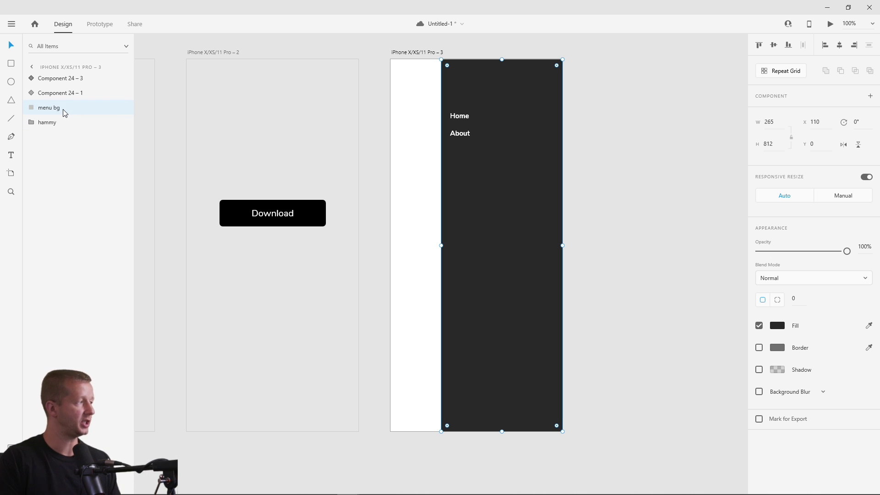
Duplicate the menu bg rectangle, place the copy above both menu items, and mask the items and original background with it.
{"action": "key", "text": "ctrl+d"}
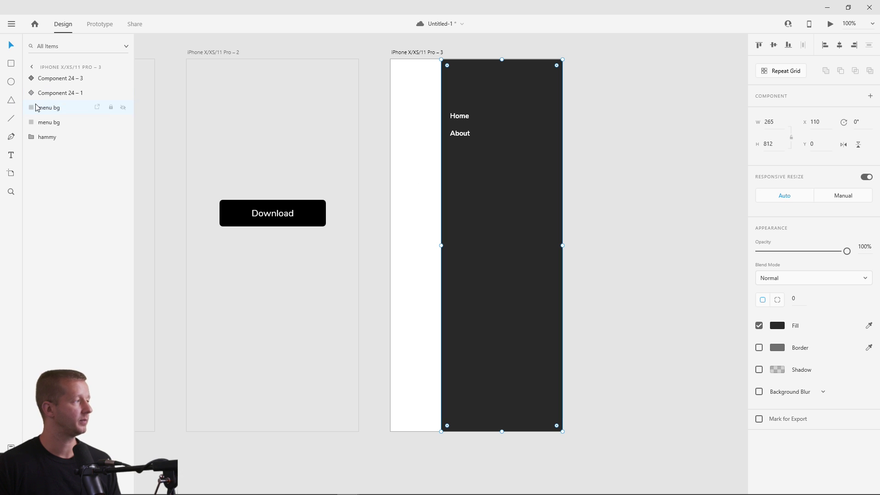
{"action": "left_click_drag", "start_coordinate": [51, 108], "coordinate": [66, 81]}
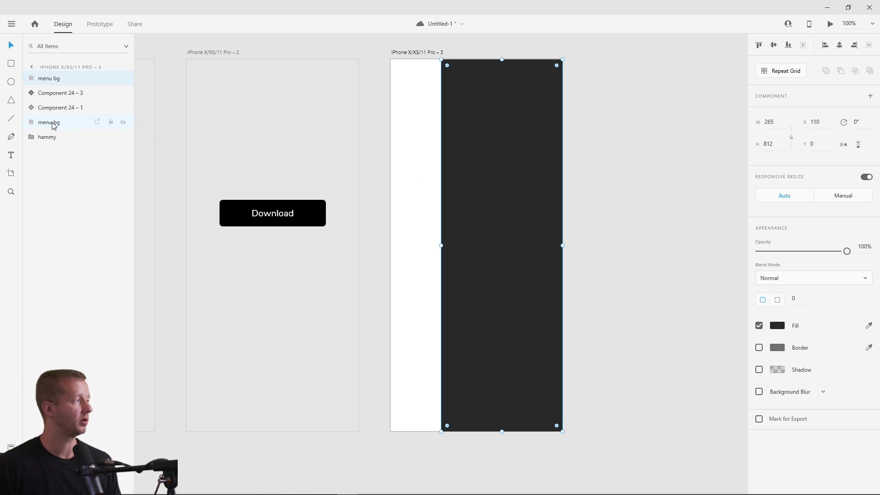
{"action": "left_click", "coordinate": [48, 78], "text": "shift"}
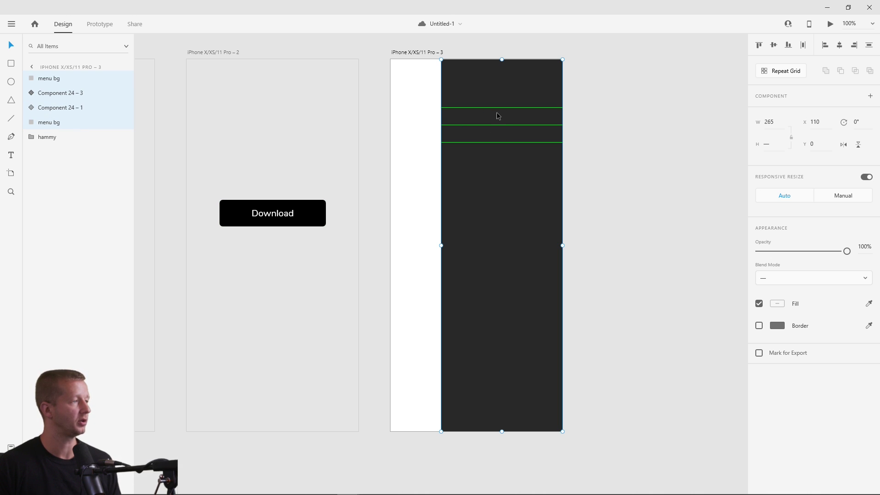
{"action": "right_click", "coordinate": [491, 199]}
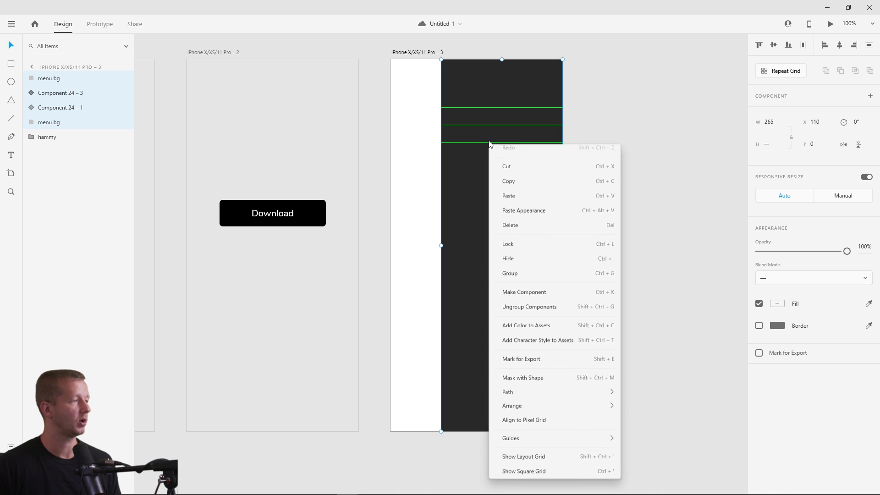
{"action": "left_click", "coordinate": [512, 396]}
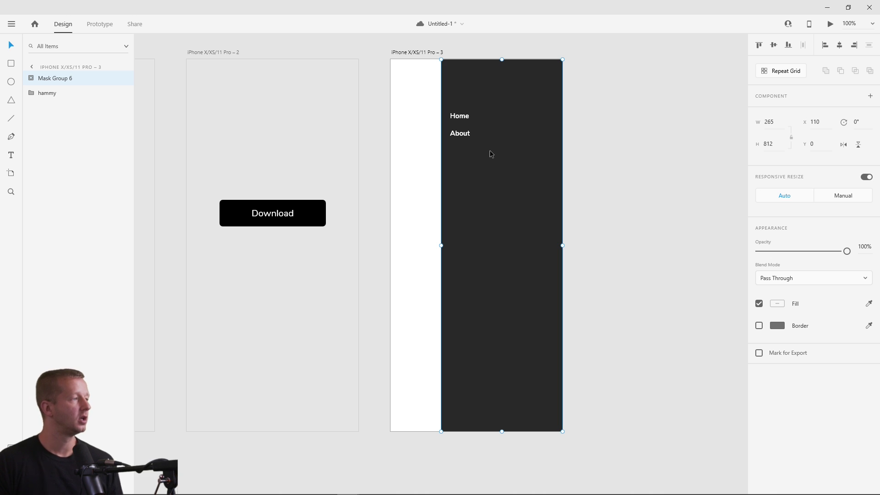
Combine the masked menu group and the hammy icon into one component and save the document.
{"action": "left_click", "coordinate": [52, 94], "text": "shift"}
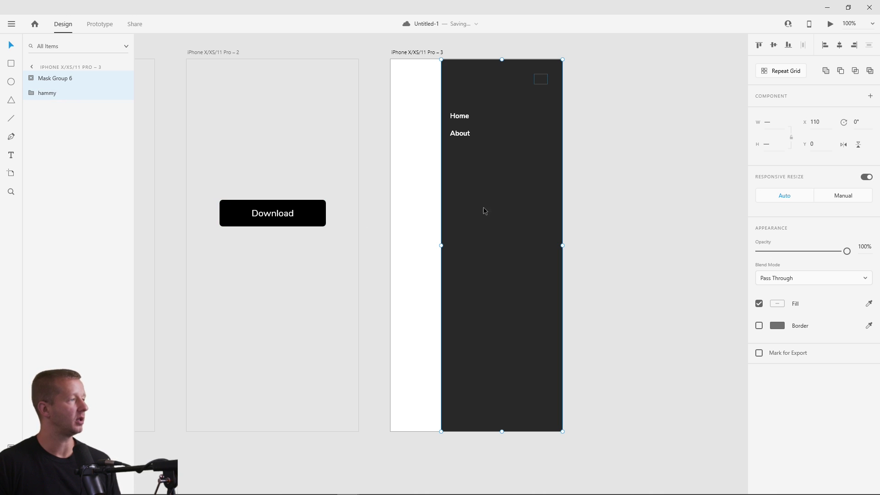
{"action": "right_click", "coordinate": [499, 175]}
{"action": "left_click", "coordinate": [517, 185]}
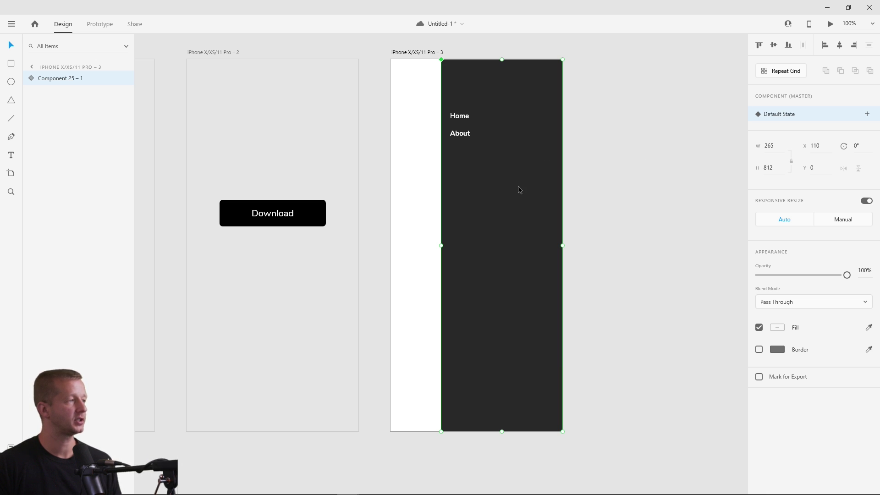
{"action": "key", "text": "ctrl+s"}
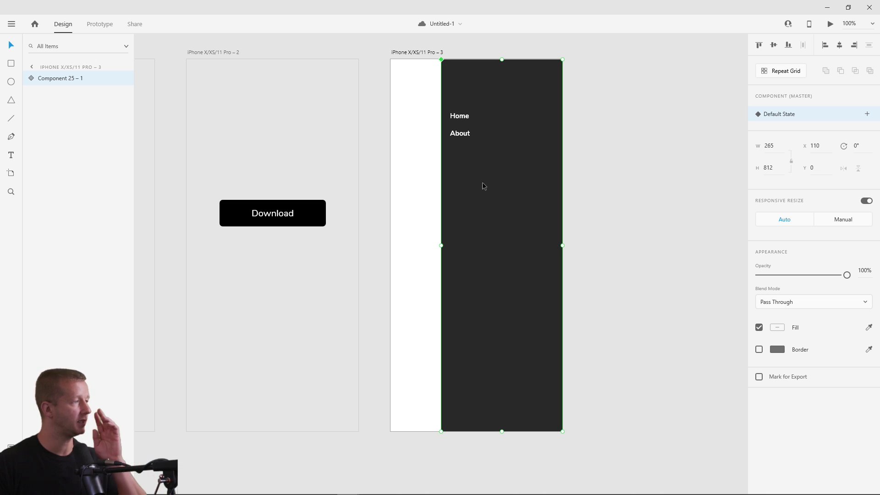
Inside the mask group, shift both menu items and the lower menu bg right to X 188 and set their opacity to 0%.
{"action": "left_click", "coordinate": [36, 80]}
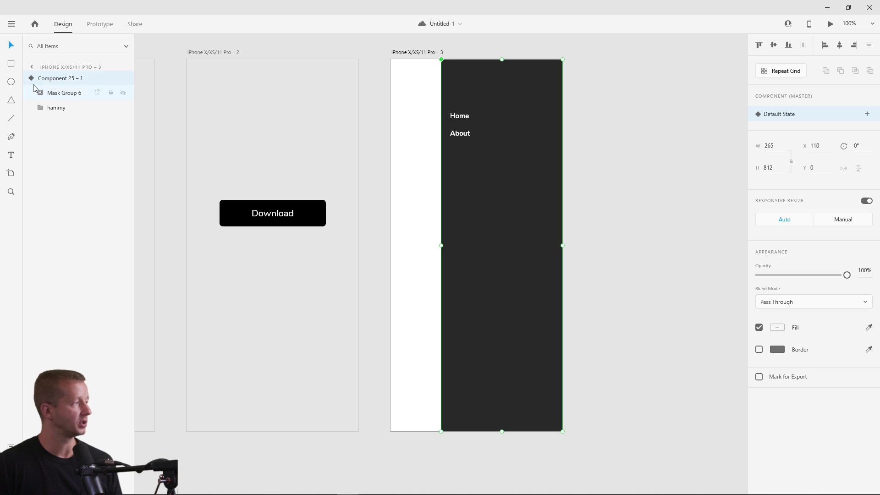
{"action": "left_click", "coordinate": [41, 98]}
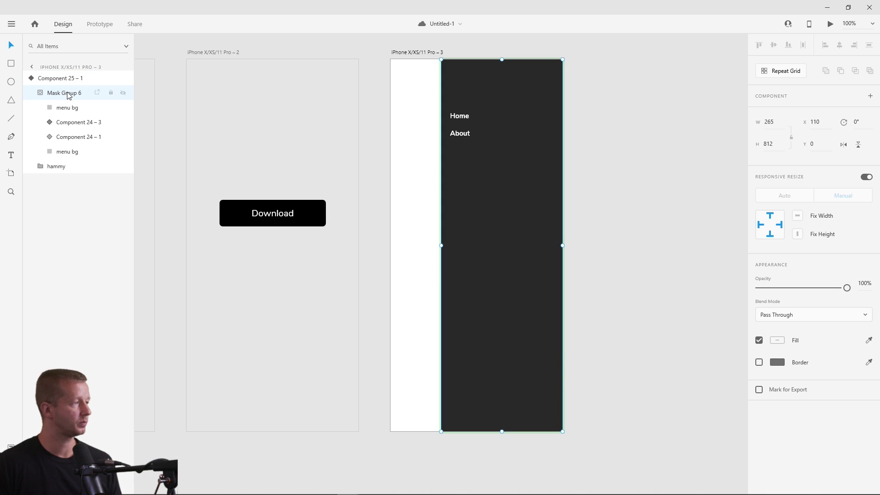
{"action": "left_click", "coordinate": [77, 124]}
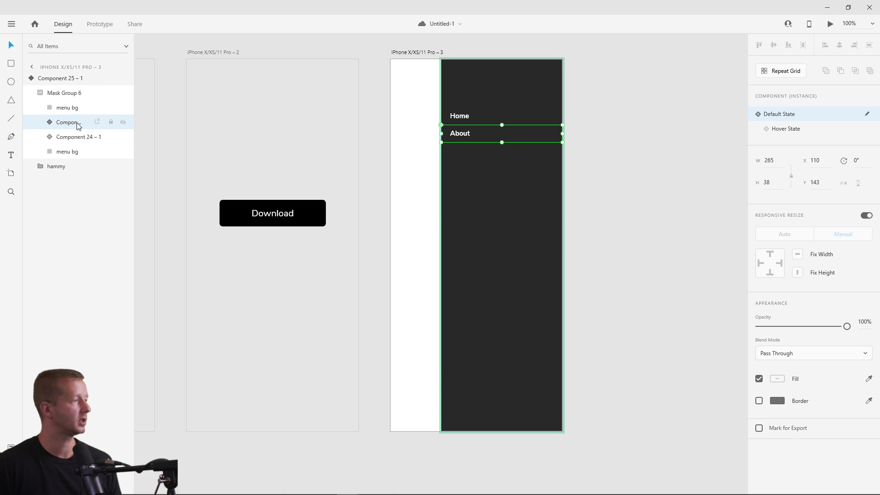
{"action": "left_click", "coordinate": [76, 152], "text": "shift"}
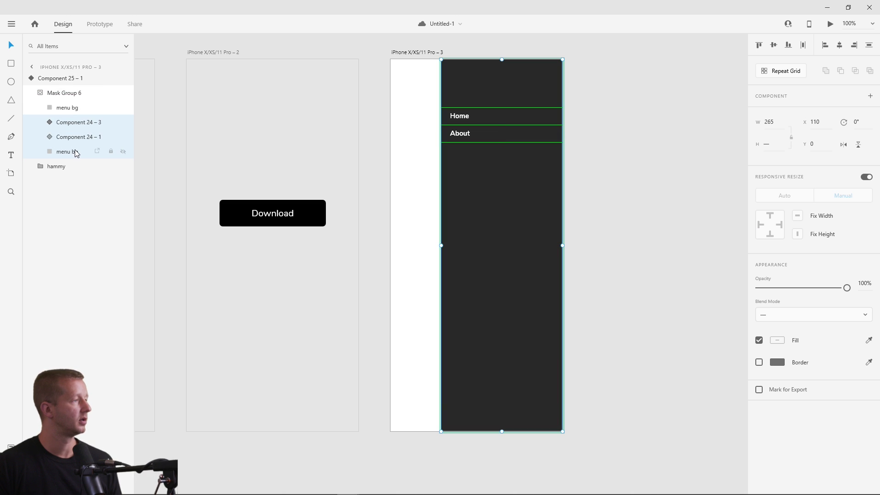
{"action": "left_click_drag", "start_coordinate": [484, 181], "coordinate": [518, 180]}
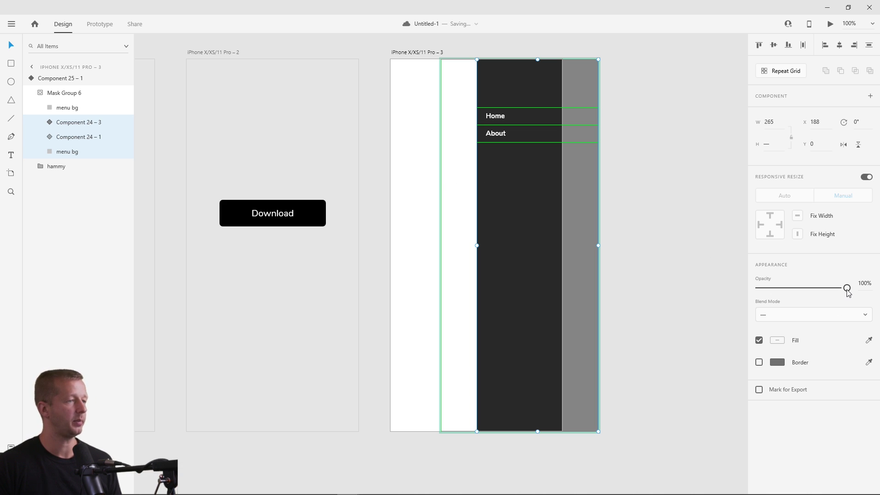
{"action": "left_click_drag", "start_coordinate": [846, 288], "coordinate": [696, 306]}
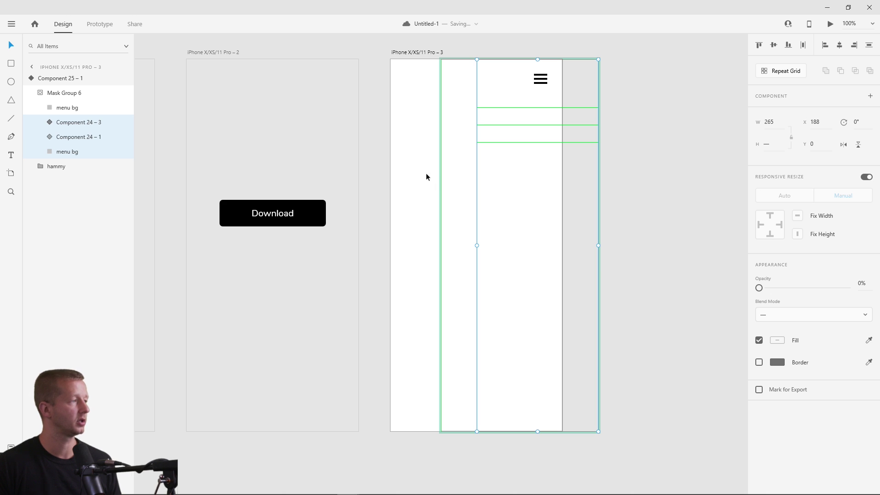
Hide the mask group inside the component's Default State.
{"action": "left_click", "coordinate": [71, 95]}
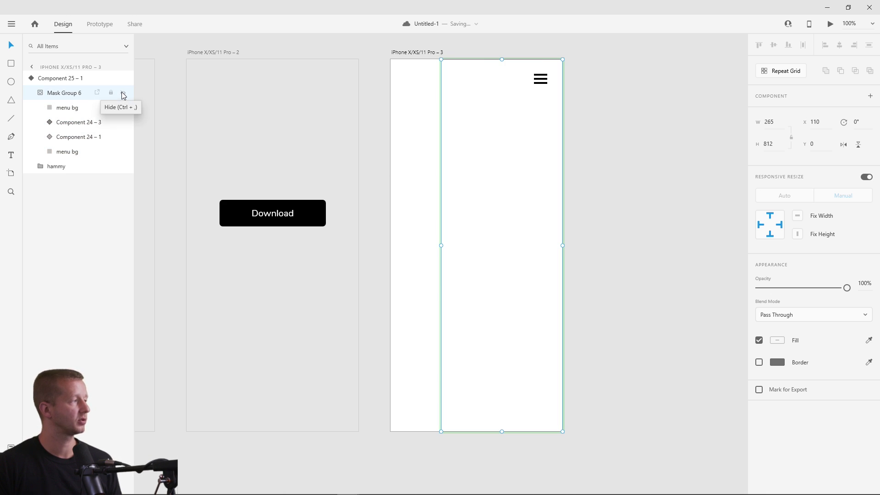
{"action": "left_click", "coordinate": [122, 94]}
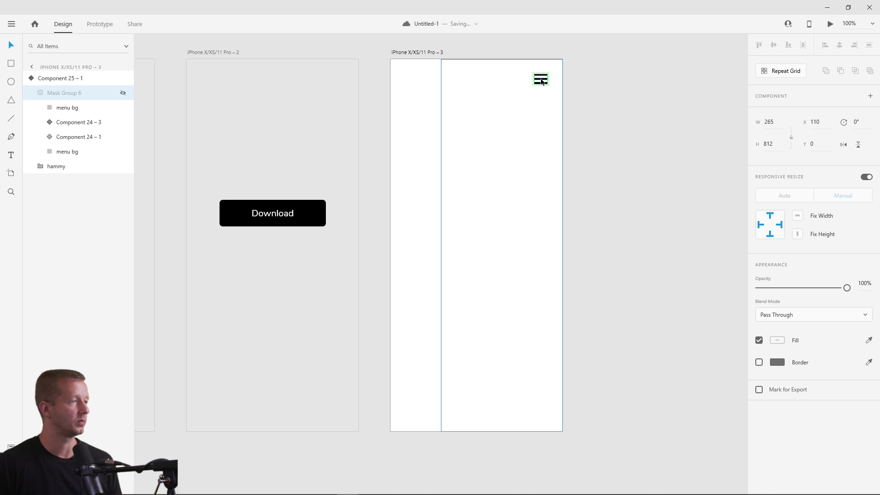
{"action": "left_click", "coordinate": [578, 136]}
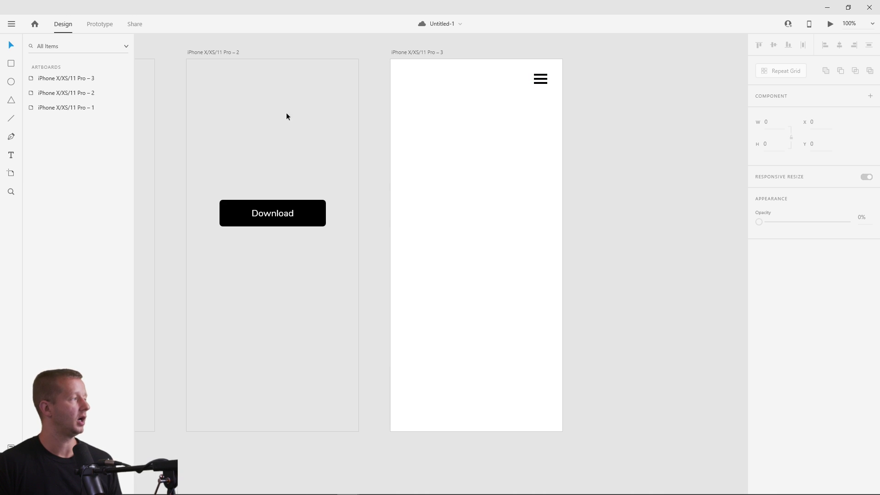
Add a new state named clicked to the hamburger menu component.
{"action": "left_click", "coordinate": [542, 81]}
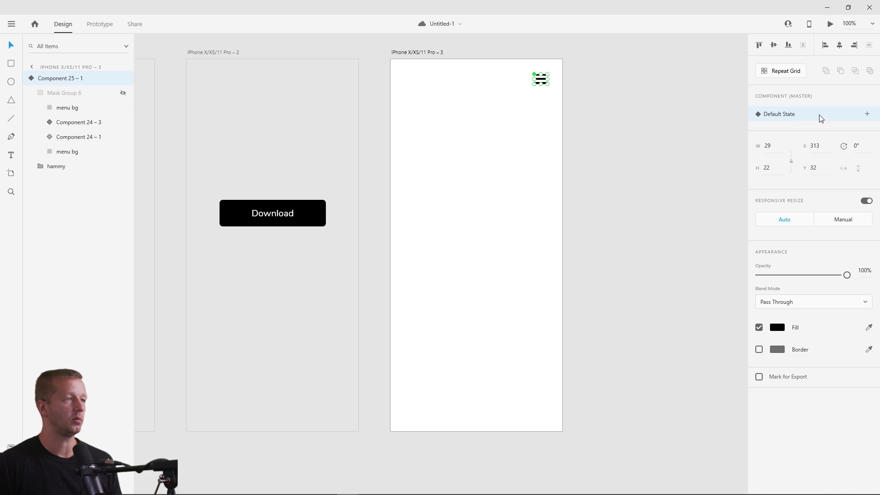
{"action": "left_click", "coordinate": [868, 115]}
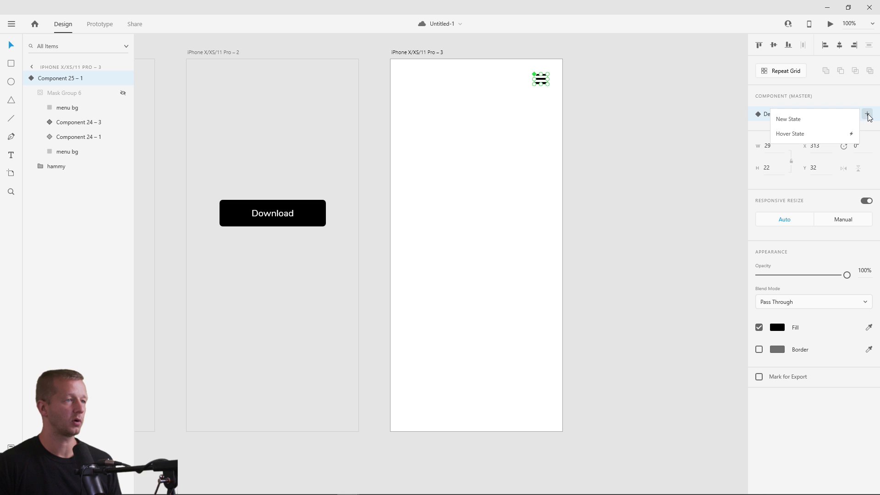
{"action": "left_click", "coordinate": [816, 118]}
{"action": "type", "text": "clicked"}
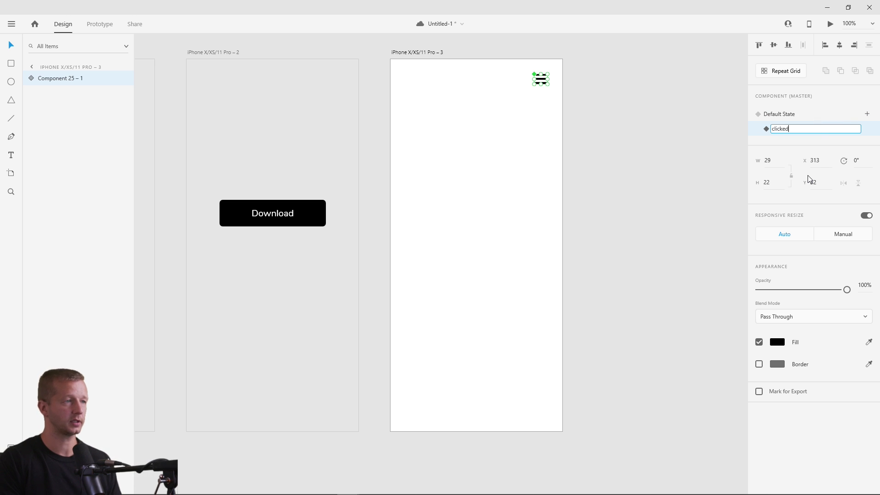
{"action": "key", "text": "Return"}
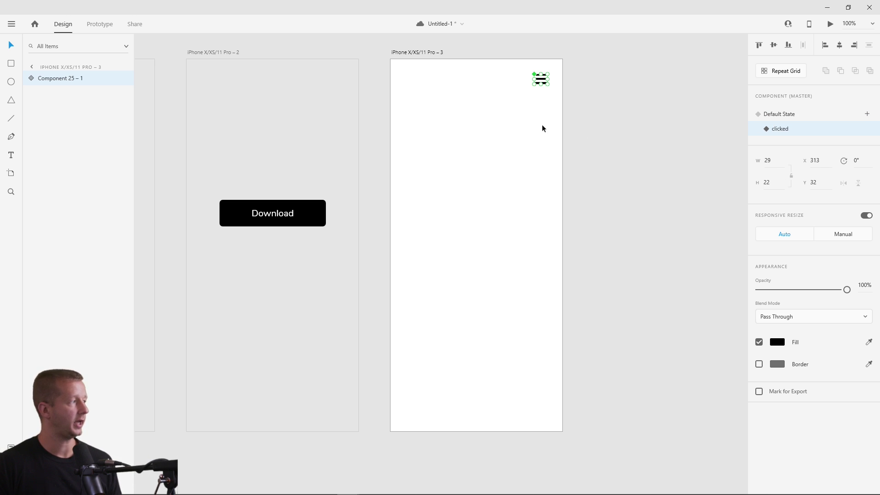
Make the mask group visible in the component's clicked state.
{"action": "left_click", "coordinate": [29, 77]}
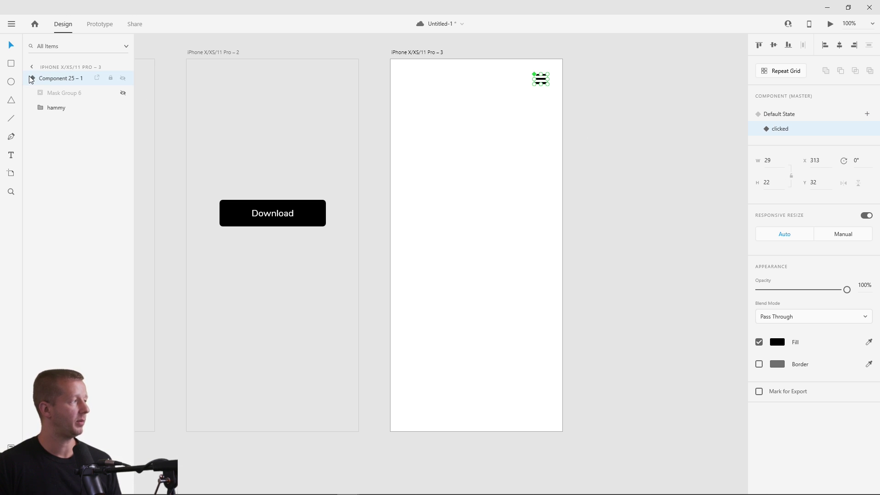
{"action": "left_click", "coordinate": [59, 98]}
{"action": "left_click", "coordinate": [123, 93]}
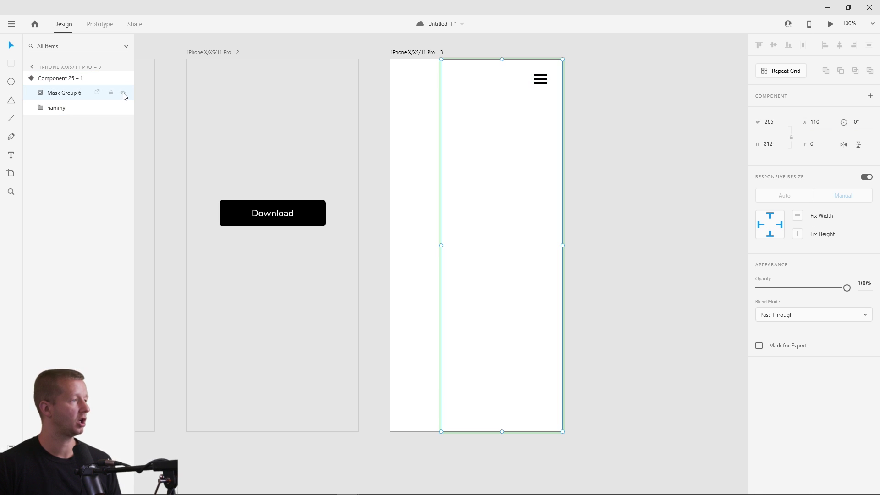
In the clicked state, move both menu items and the lower menu bg back to X 110 and set their opacity to 100%.
{"action": "left_click", "coordinate": [37, 93]}
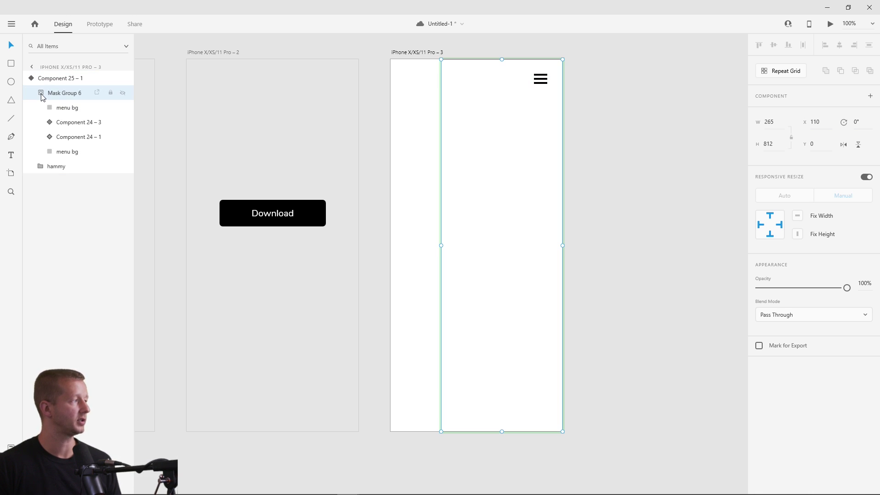
{"action": "left_click", "coordinate": [68, 122]}
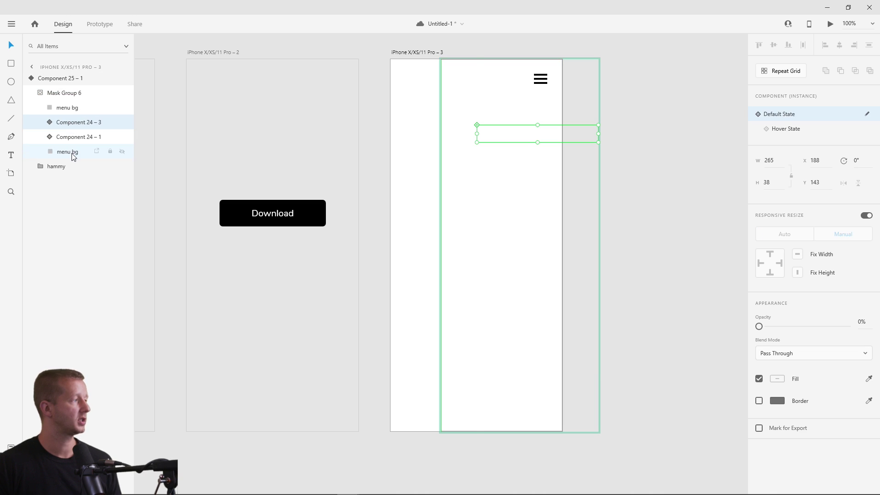
{"action": "left_click", "coordinate": [70, 151], "text": "shift"}
{"action": "left_click_drag", "start_coordinate": [505, 116], "coordinate": [471, 120]}
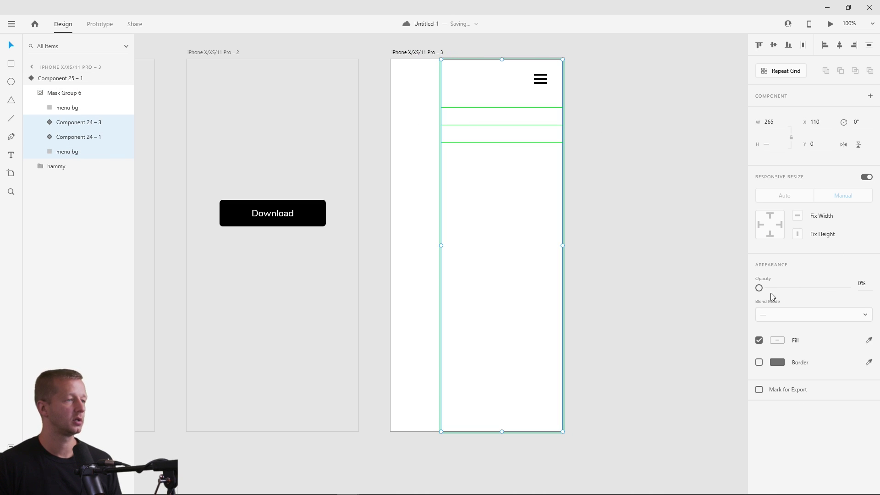
{"action": "left_click_drag", "start_coordinate": [759, 287], "coordinate": [873, 292]}
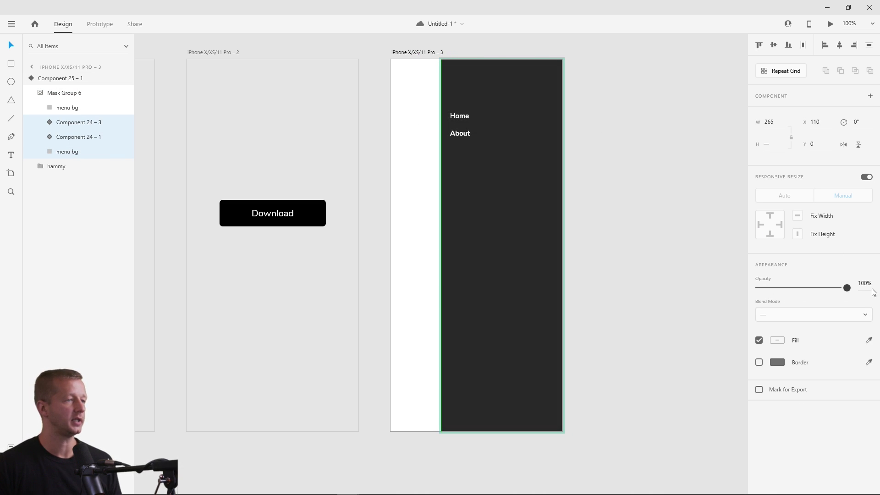
Compare the hamburger menu component's Default State with its clicked state.
{"action": "left_click", "coordinate": [663, 216]}
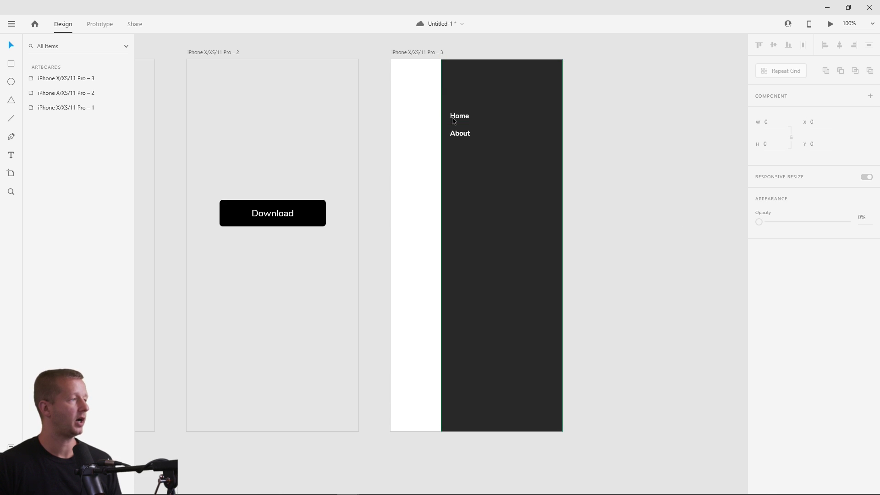
{"action": "left_click", "coordinate": [452, 86]}
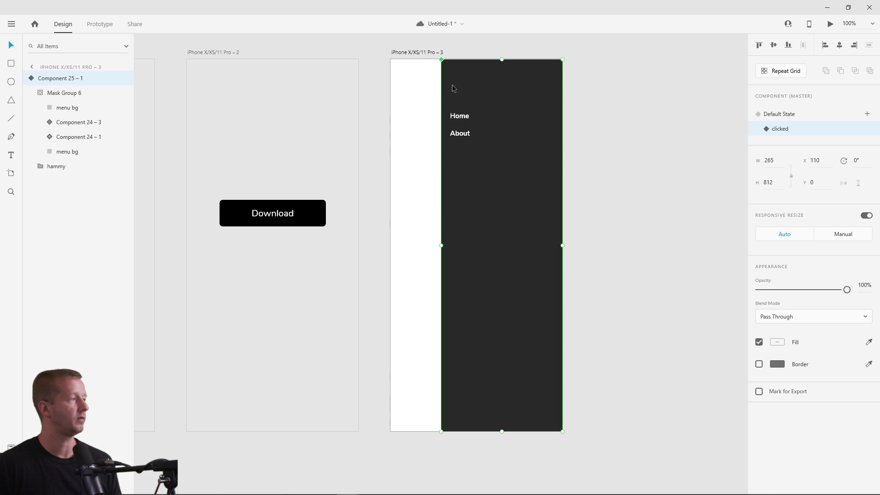
{"action": "left_click", "coordinate": [58, 94]}
{"action": "left_click", "coordinate": [68, 84]}
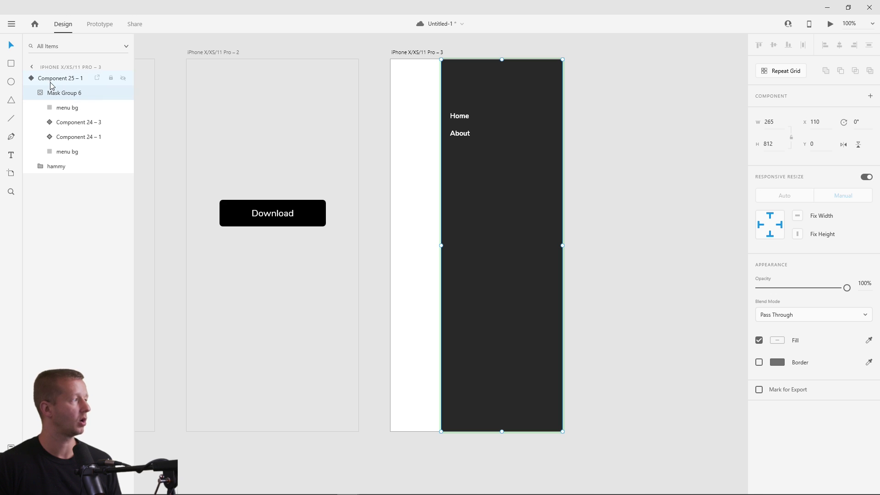
{"action": "left_click", "coordinate": [809, 116]}
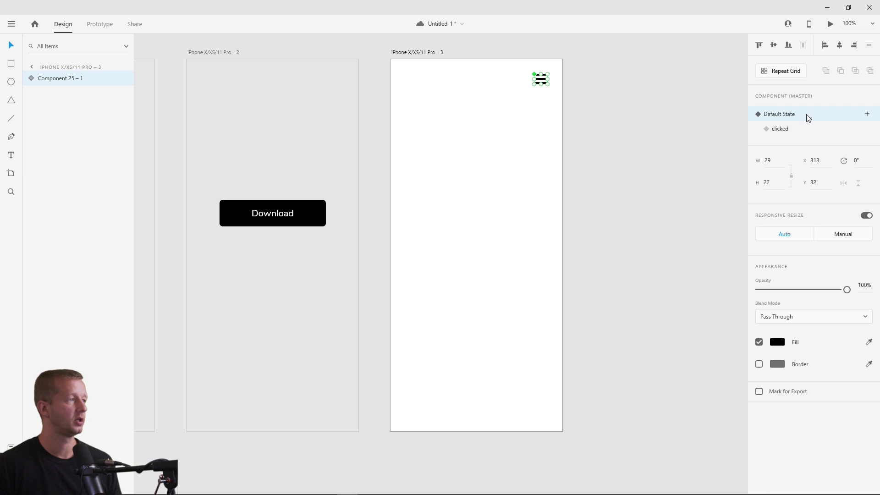
{"action": "left_click", "coordinate": [784, 130]}
{"action": "left_click", "coordinate": [782, 117]}
{"action": "left_click", "coordinate": [783, 128]}
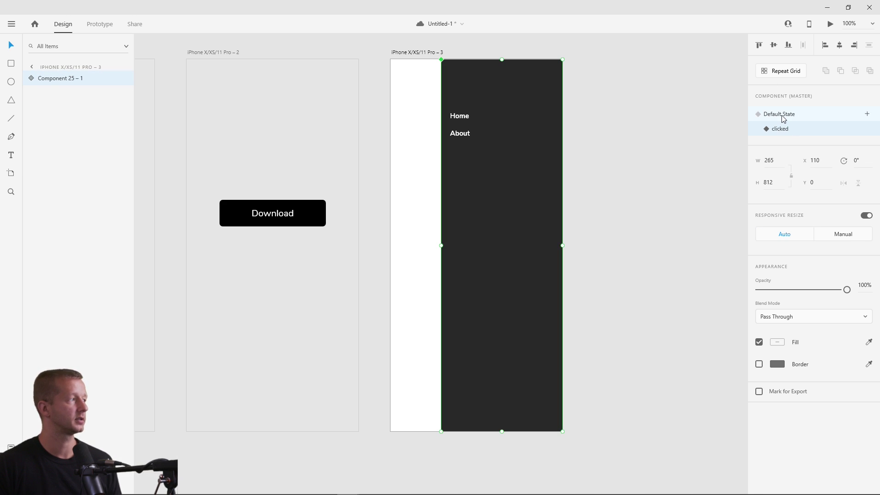
Add an interaction to the hamburger menu component's Default State with a Tap trigger and Auto-Animate action.
{"action": "left_click", "coordinate": [100, 24]}
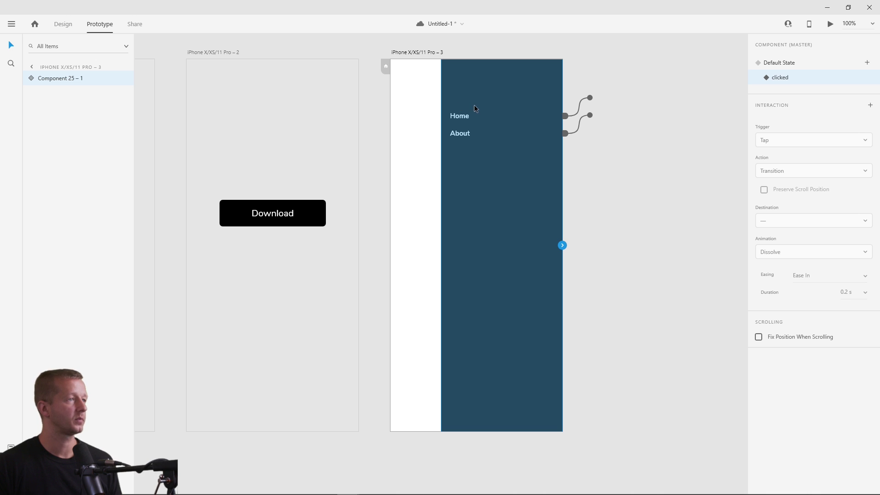
{"action": "left_click", "coordinate": [777, 64]}
{"action": "left_click", "coordinate": [870, 105]}
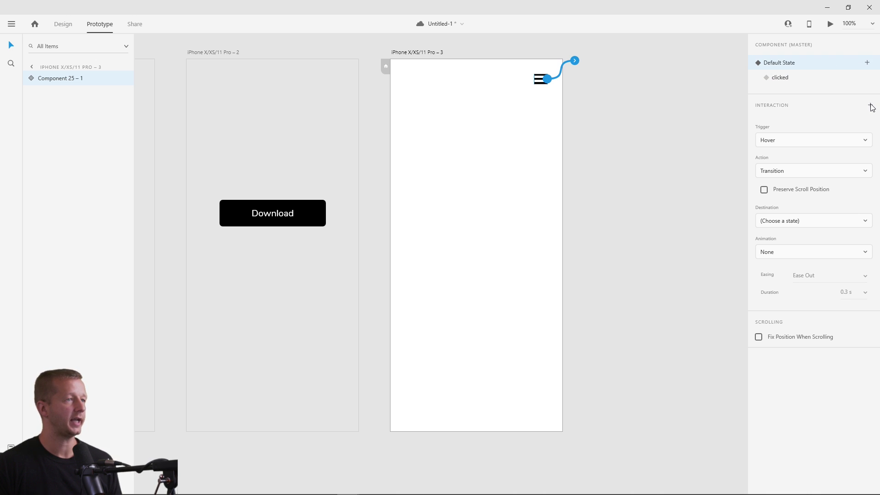
{"action": "left_click", "coordinate": [807, 142]}
{"action": "left_click", "coordinate": [780, 124]}
{"action": "left_click", "coordinate": [785, 174]}
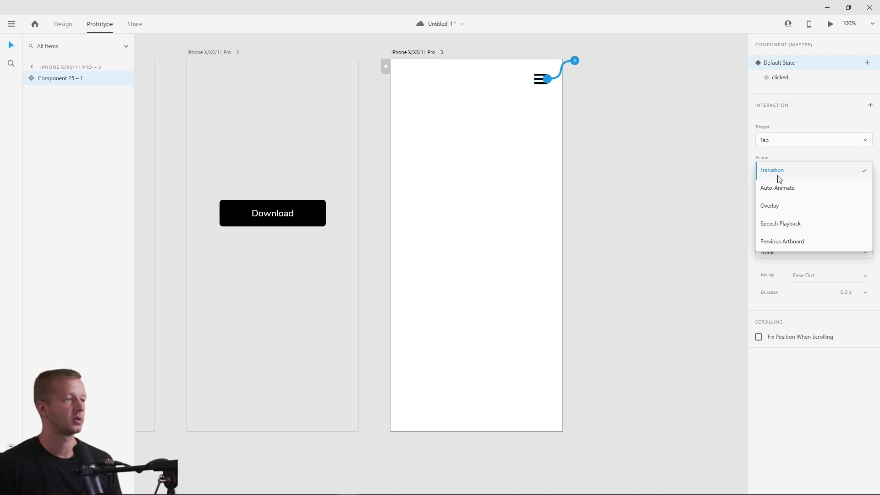
{"action": "left_click", "coordinate": [779, 194]}
Set the Default State interaction's duration to 0.8 s, destination to clicked and easing to Snap.
{"action": "left_click", "coordinate": [853, 242]}
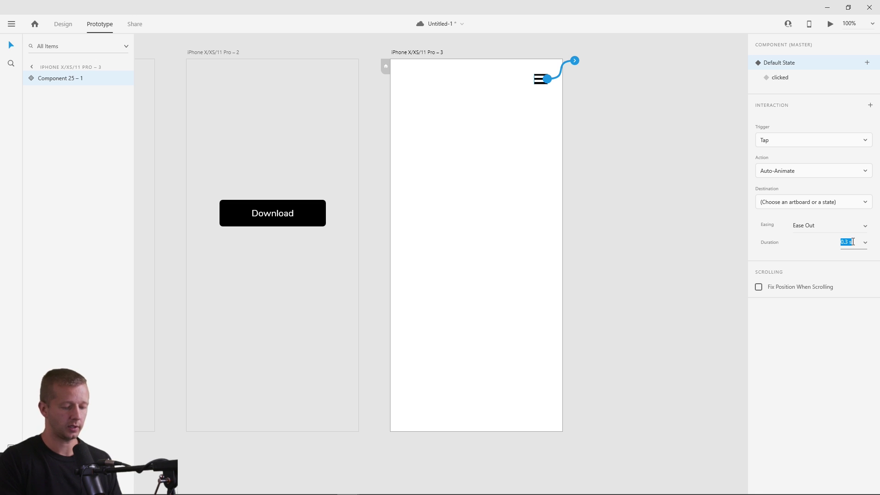
{"action": "type", "text": "0.8"}
{"action": "key", "text": "Return"}
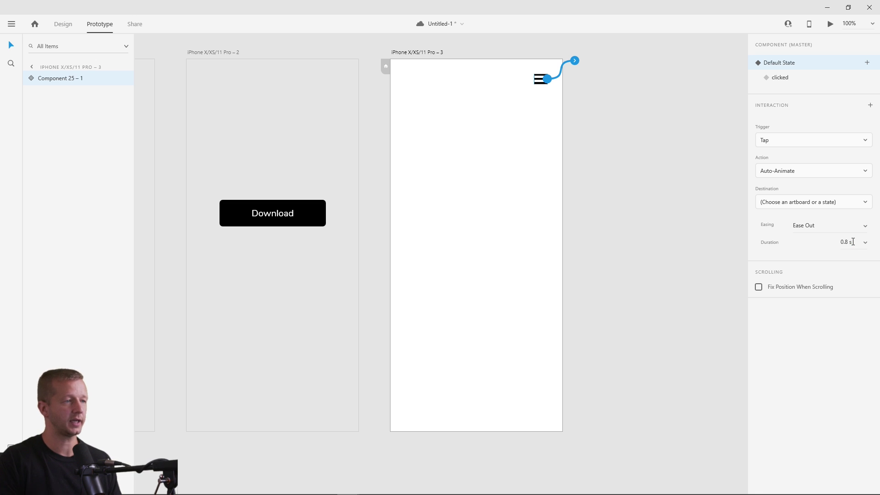
{"action": "left_click", "coordinate": [855, 204]}
{"action": "left_click", "coordinate": [807, 226]}
{"action": "left_click", "coordinate": [866, 229]}
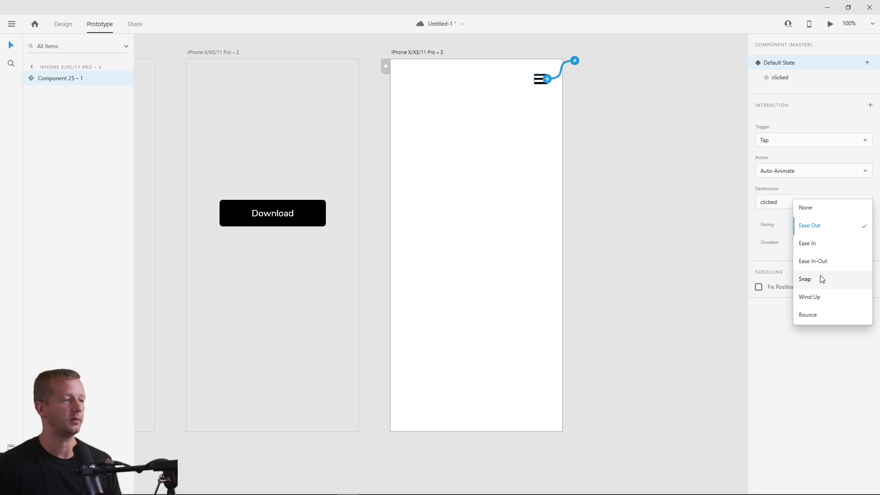
{"action": "left_click", "coordinate": [820, 277]}
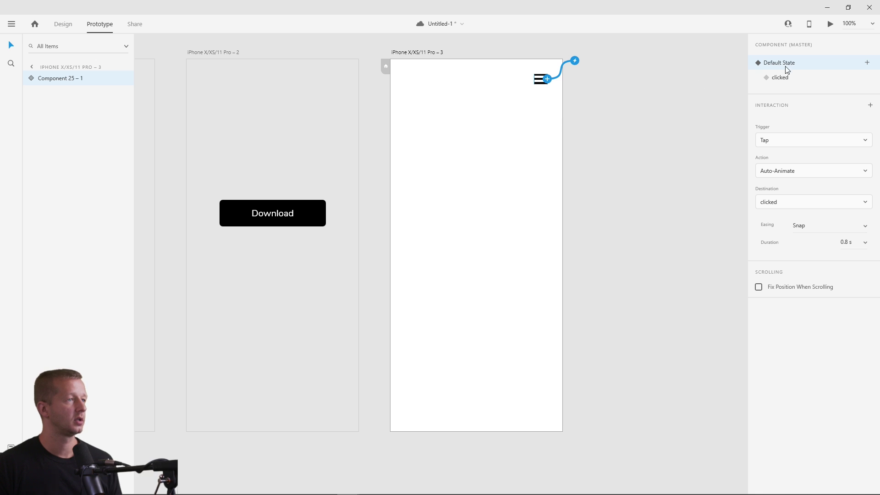
Add a Tap interaction to the clicked state that auto-animates to Default State.
{"action": "left_click", "coordinate": [802, 77]}
{"action": "left_click", "coordinate": [870, 105]}
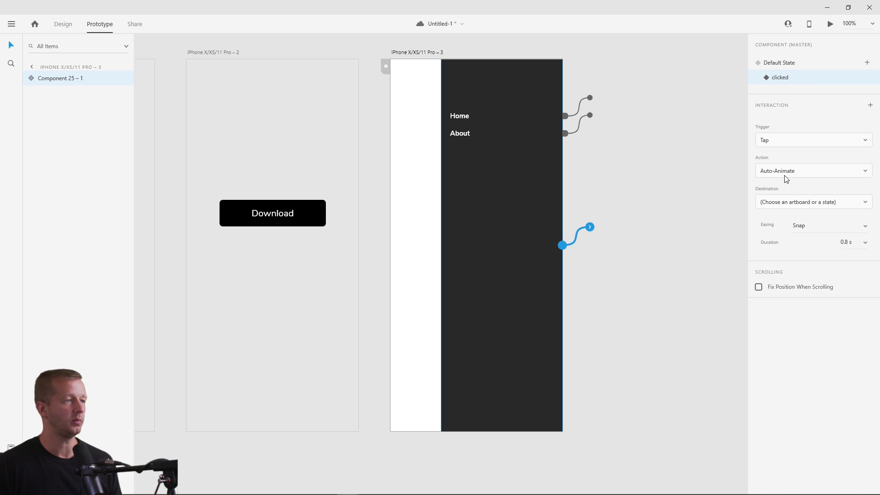
{"action": "left_click", "coordinate": [792, 204]}
{"action": "left_click", "coordinate": [775, 227]}
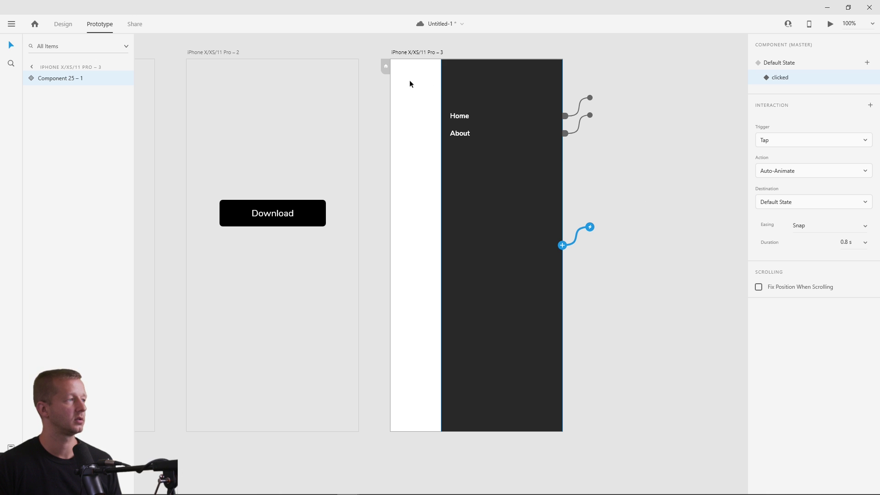
Put the menu component back in its Default State and preview the iPhone X/XS/11 Pro – 3 artboard, testing the menu's opening, closing and Home item.
{"action": "left_click", "coordinate": [777, 63]}
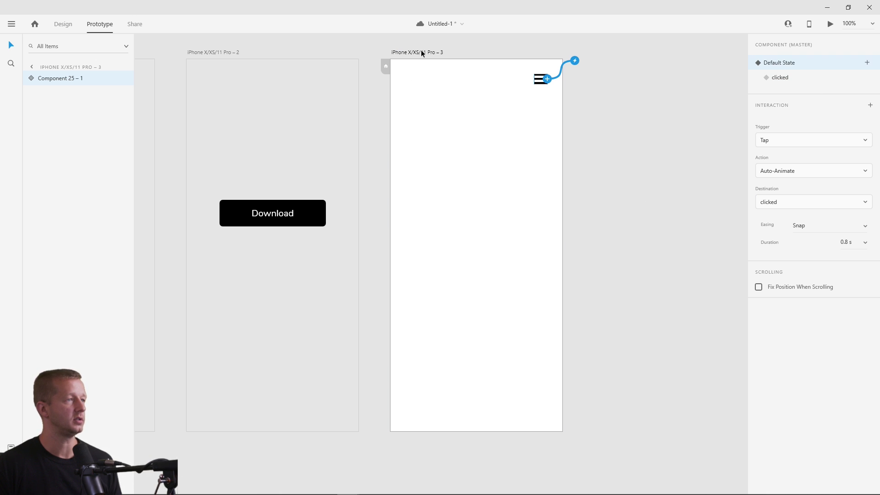
{"action": "left_click", "coordinate": [422, 53]}
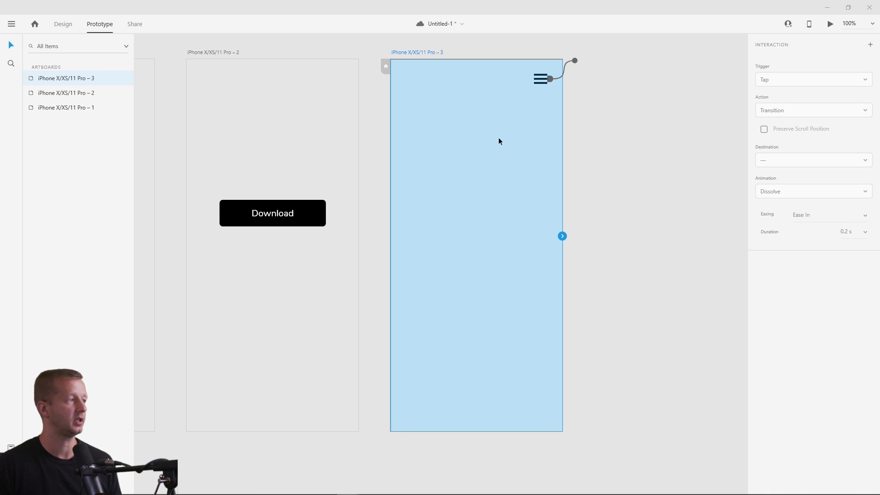
{"action": "key", "text": "ctrl+Return"}
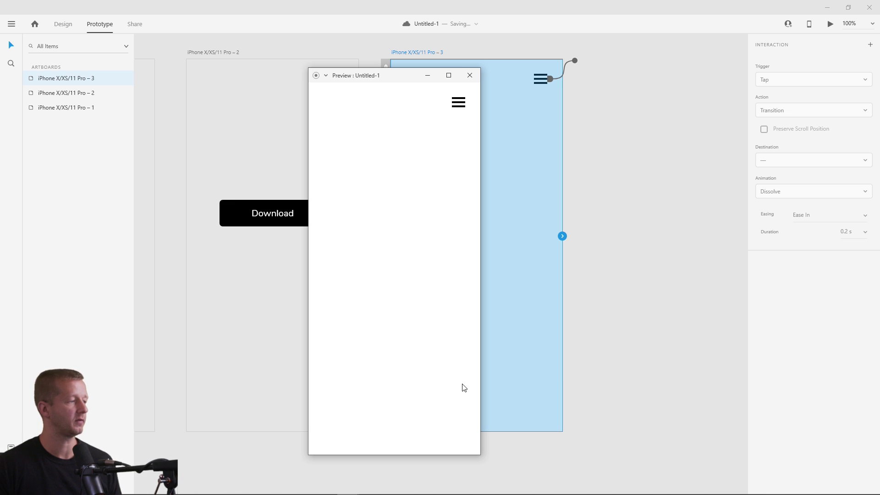
{"action": "left_click", "coordinate": [458, 103]}
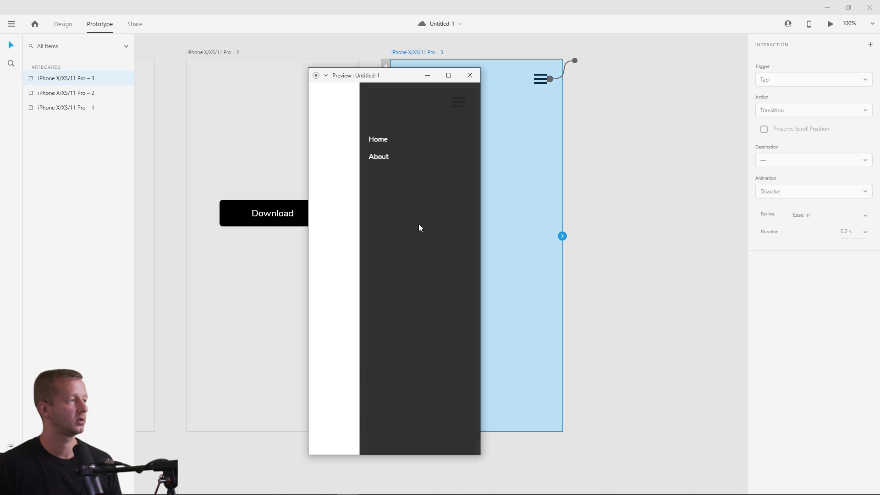
{"action": "left_click", "coordinate": [401, 247]}
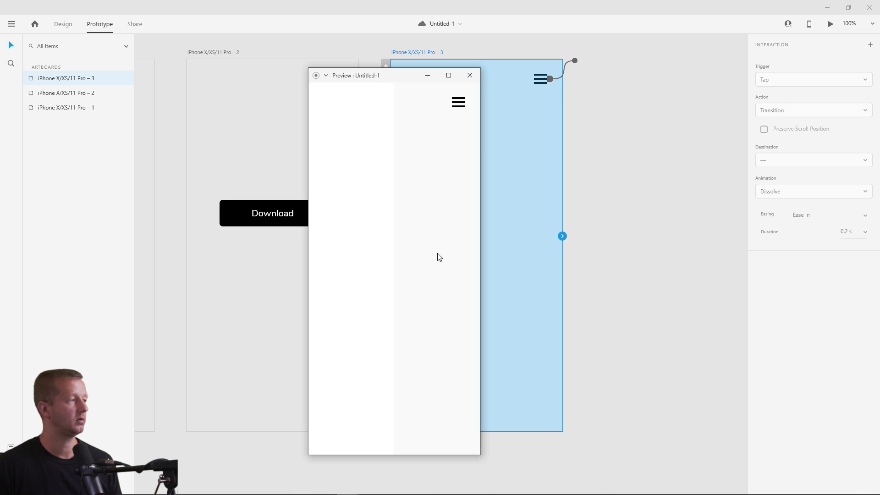
{"action": "left_click", "coordinate": [459, 105]}
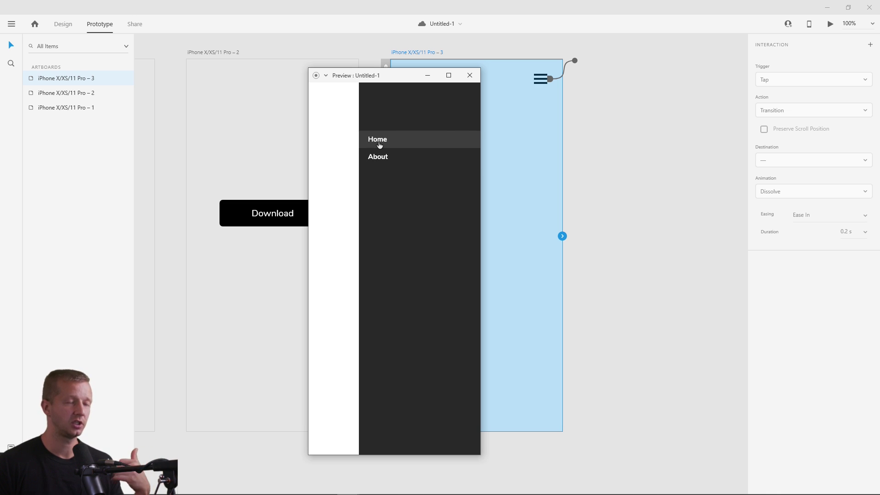
{"action": "left_click", "coordinate": [379, 144]}
{"action": "left_click", "coordinate": [453, 103]}
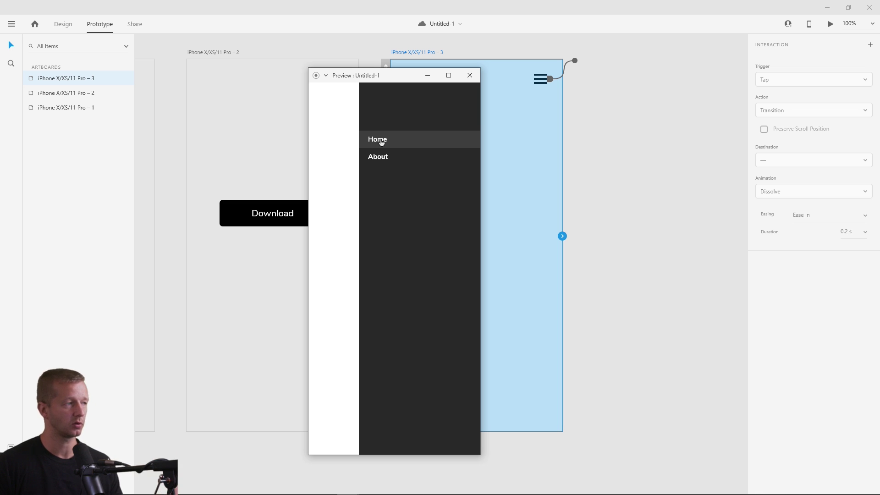
{"action": "left_click", "coordinate": [381, 142]}
{"action": "left_click", "coordinate": [469, 75]}
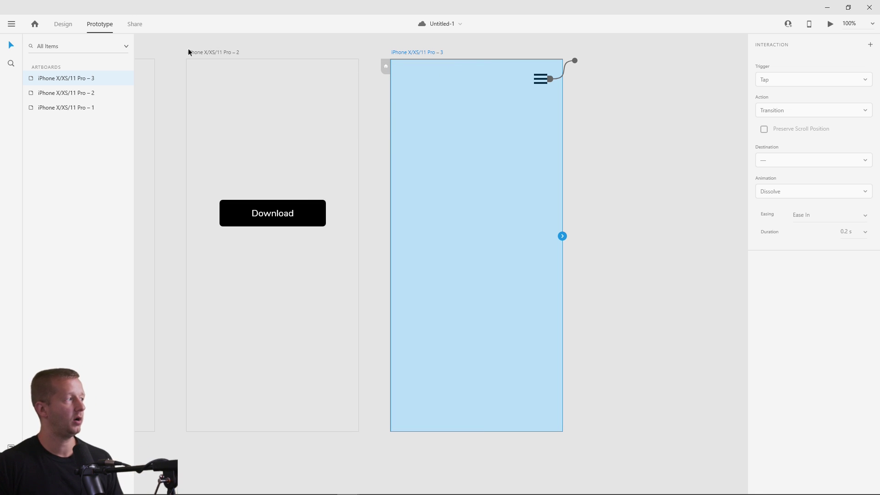
In the menu component's clicked state, copy the transparent rectangle behind the About item, paste it above the mask group, and save the document.
{"action": "left_click", "coordinate": [63, 25]}
{"action": "left_click", "coordinate": [572, 76]}
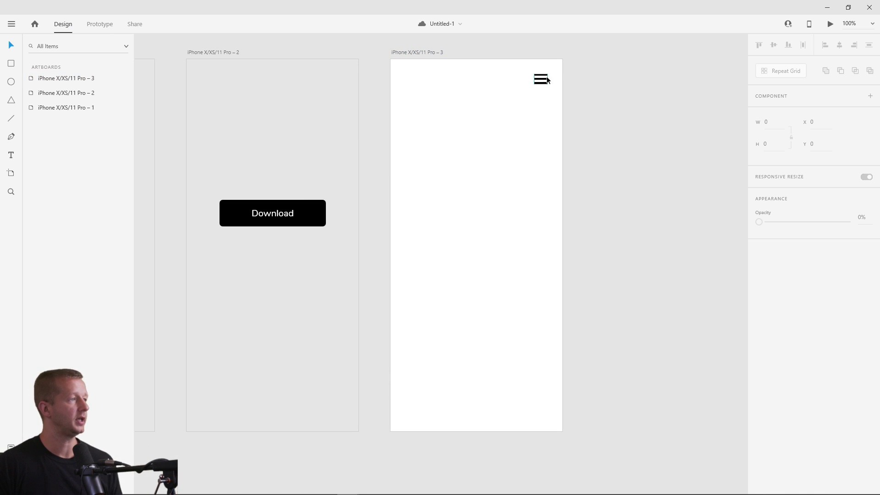
{"action": "left_click", "coordinate": [541, 79]}
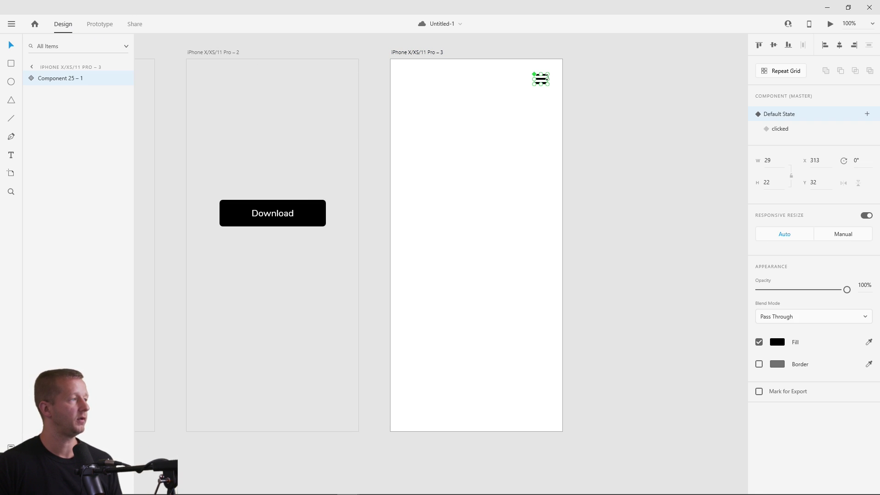
{"action": "left_click", "coordinate": [779, 128]}
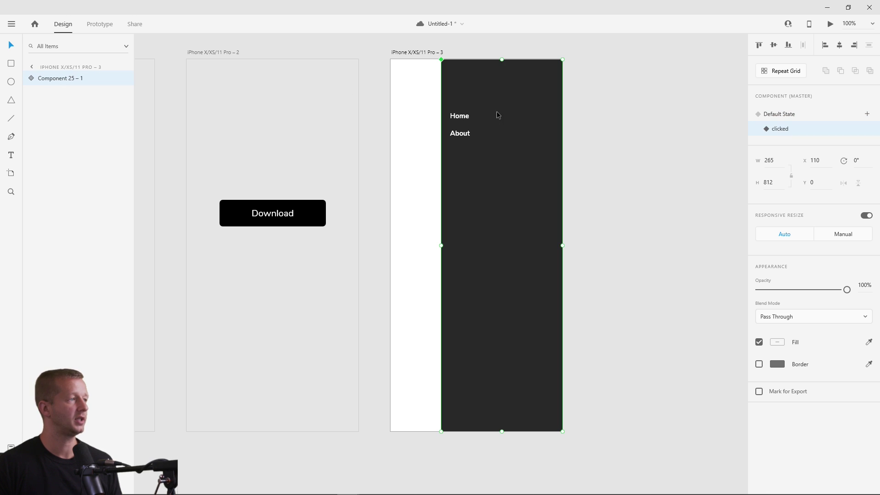
{"action": "left_click", "coordinate": [32, 79]}
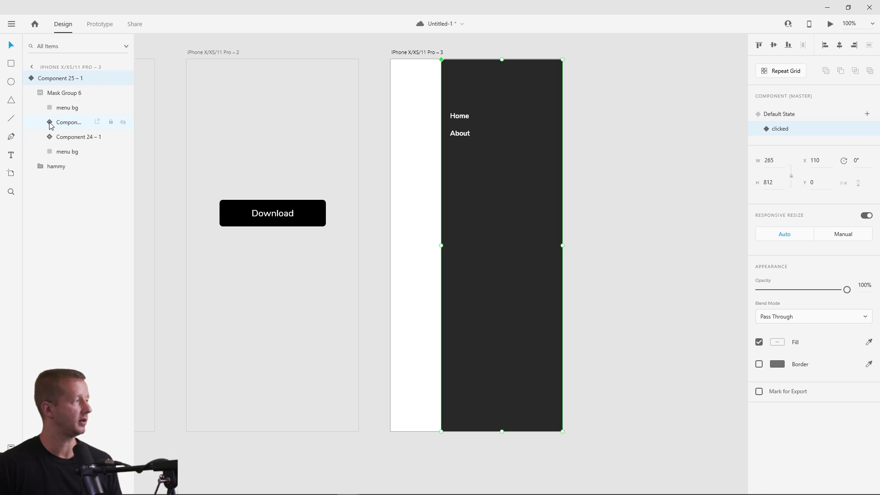
{"action": "left_click", "coordinate": [64, 122]}
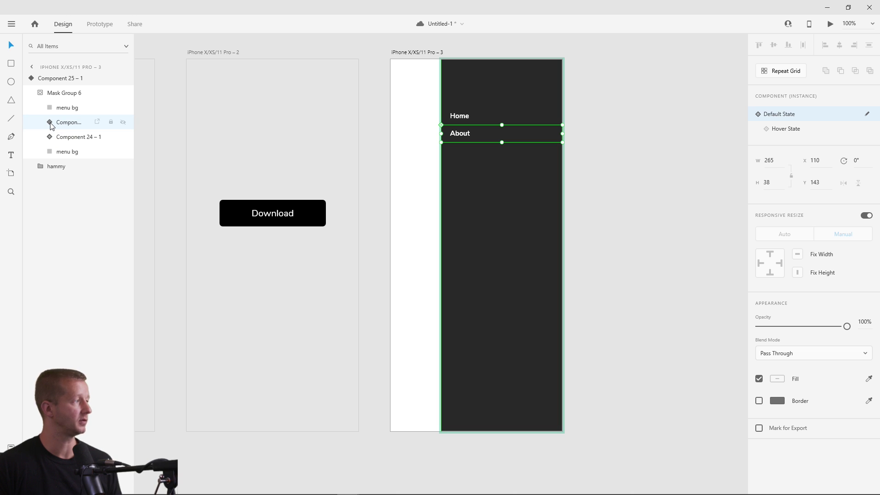
{"action": "left_click", "coordinate": [49, 122]}
{"action": "left_click", "coordinate": [75, 151]}
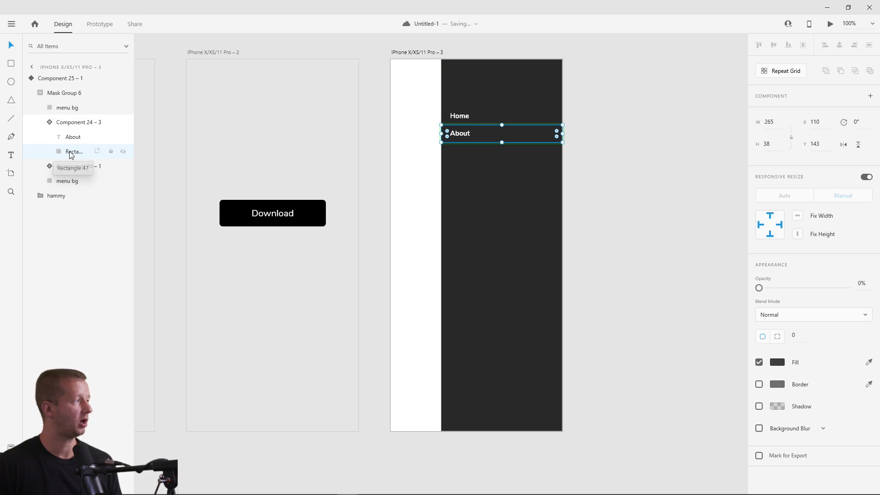
{"action": "left_click", "coordinate": [69, 94]}
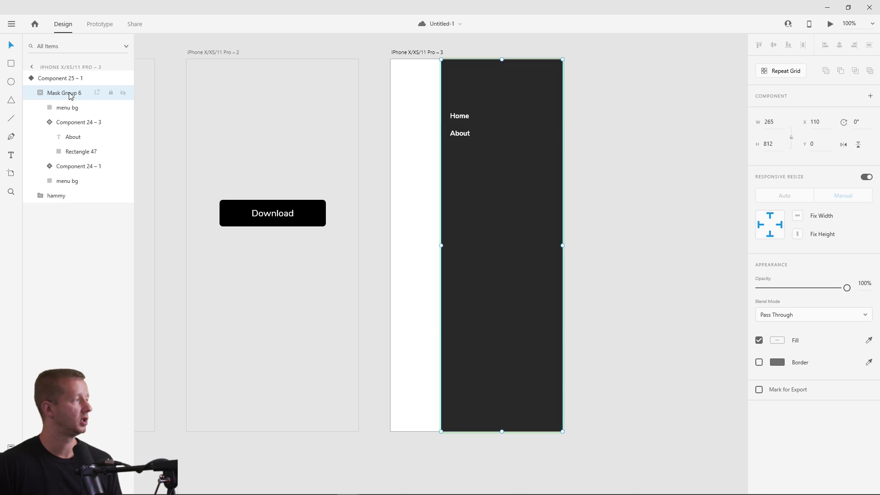
{"action": "key", "text": "ctrl+v"}
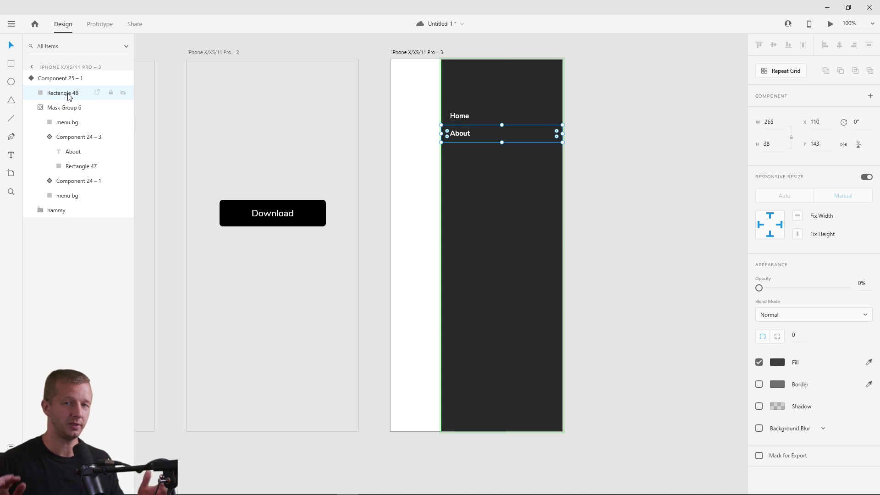
{"action": "key", "text": "ctrl+s"}
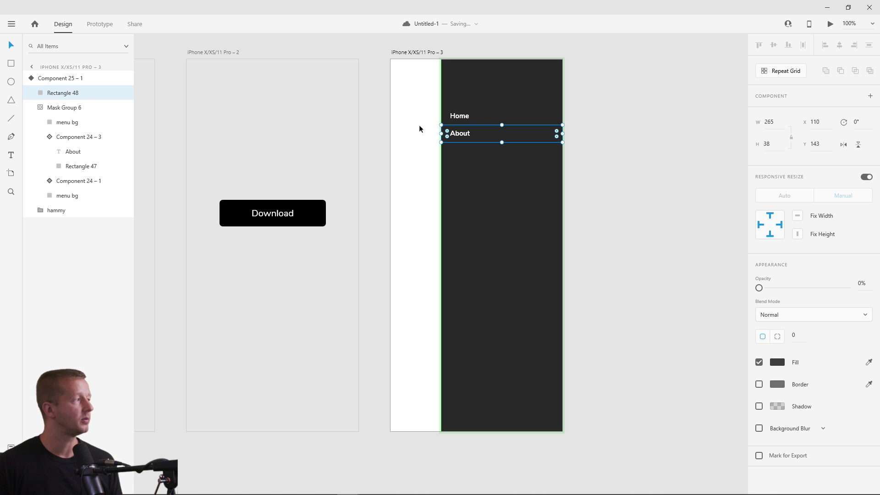
Duplicate the iPhone X/XS/11 Pro – 3 artboard and switch the copy's menu component to Default State.
{"action": "left_click", "coordinate": [100, 25]}
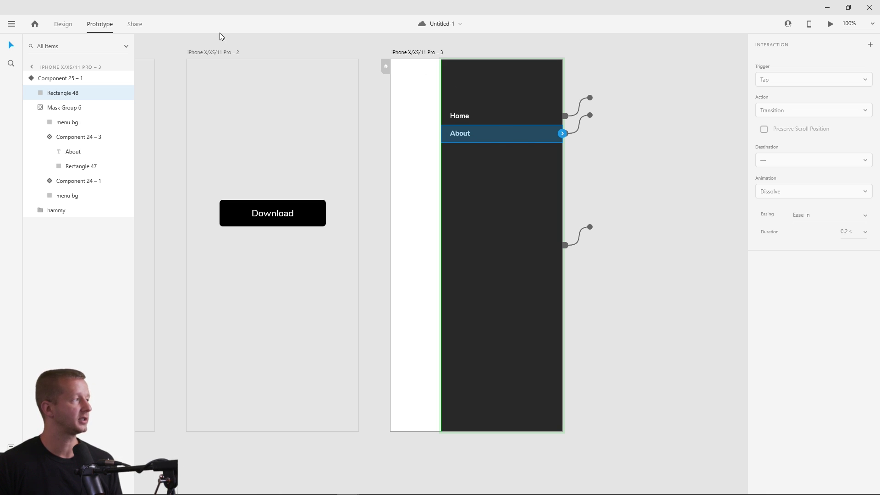
{"action": "left_click", "coordinate": [63, 25]}
{"action": "left_click", "coordinate": [406, 54]}
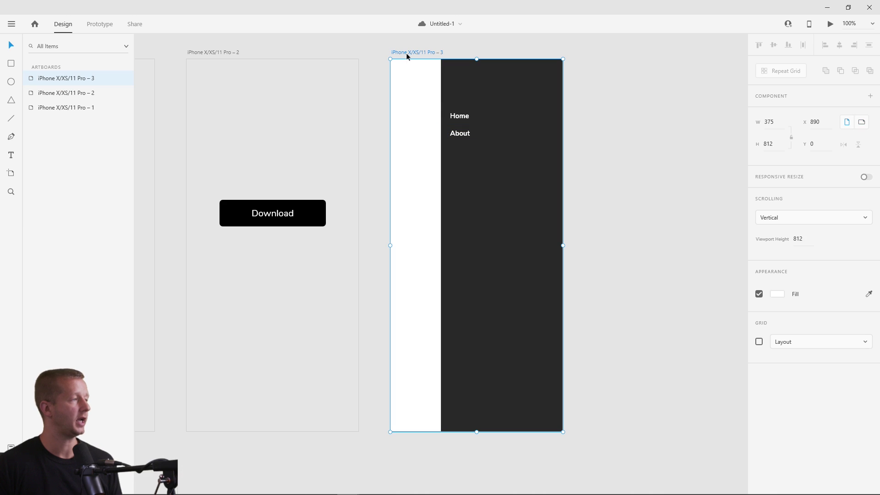
{"action": "key", "text": "ctrl+d"}
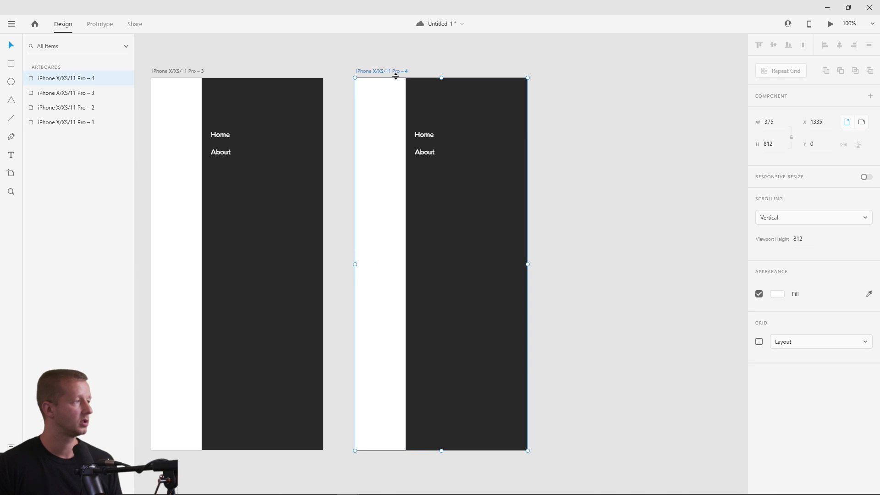
{"action": "left_click", "coordinate": [437, 109]}
{"action": "left_click", "coordinate": [785, 118]}
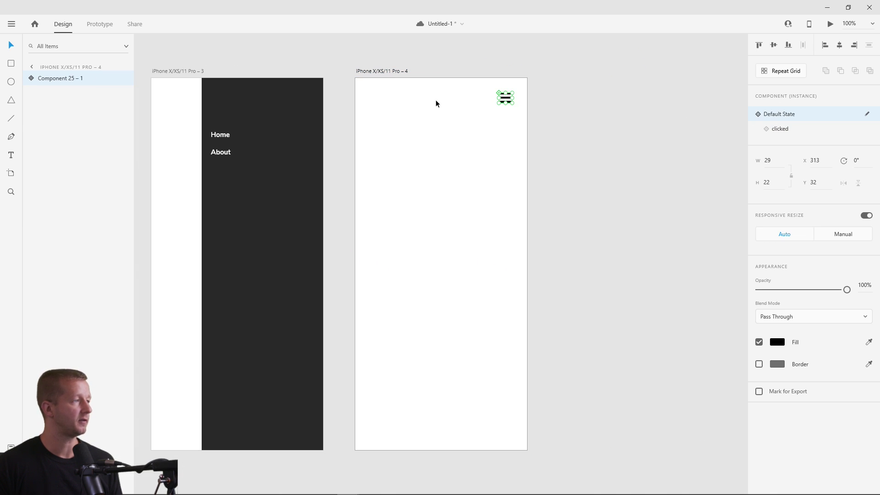
Add the text "About" below the hamburger icon's level on the new artboard, with fill #000000 and font size 44.
{"action": "left_click", "coordinate": [349, 102]}
{"action": "key", "text": "t"}
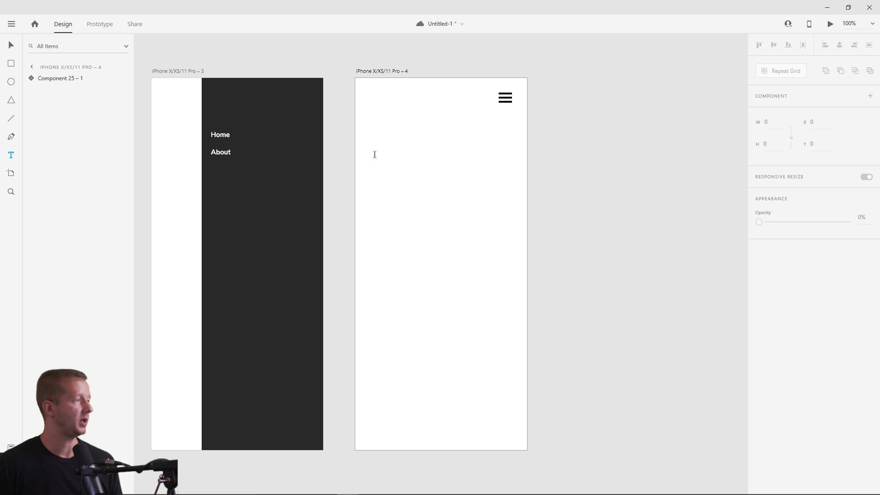
{"action": "left_click", "coordinate": [374, 155]}
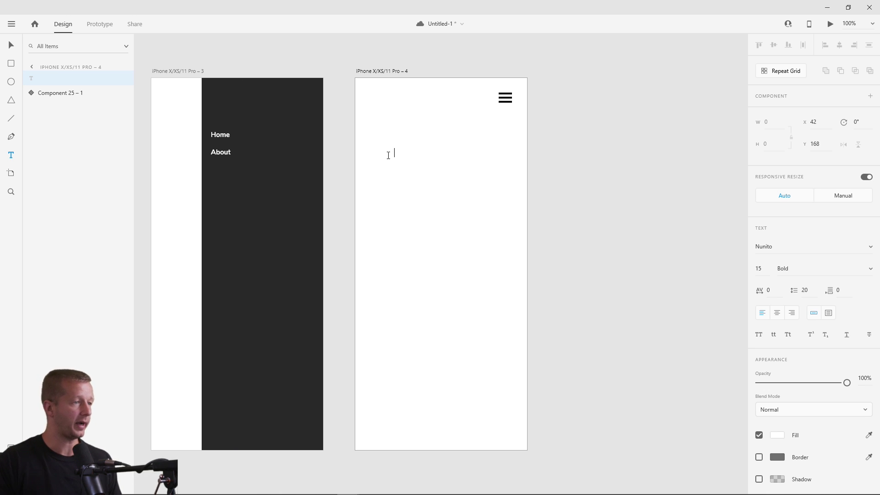
{"action": "type", "text": "About"}
{"action": "left_click", "coordinate": [777, 435]}
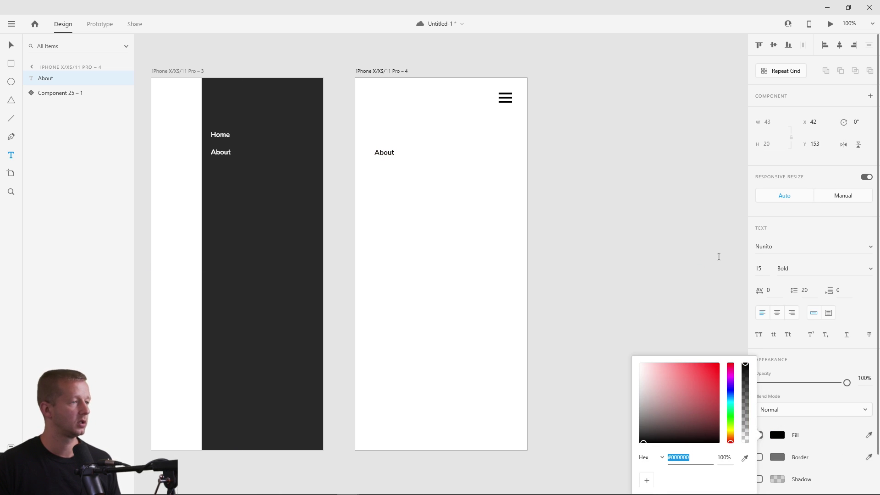
{"action": "left_click", "coordinate": [759, 268]}
{"action": "scroll", "coordinate": [758, 269], "scroll_direction": "up", "scroll_amount": 20}
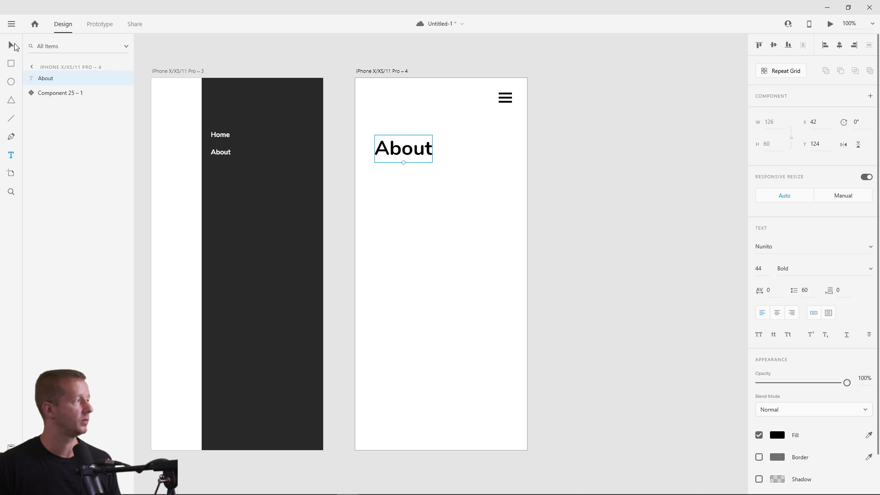
{"action": "left_click", "coordinate": [13, 46]}
Link the transparent rectangle over the open menu's About item to the iPhone X/XS/11 Pro – 4 artboard with a Tap-triggered Auto-Animate interaction.
{"action": "left_click", "coordinate": [100, 23]}
{"action": "left_click", "coordinate": [219, 145]}
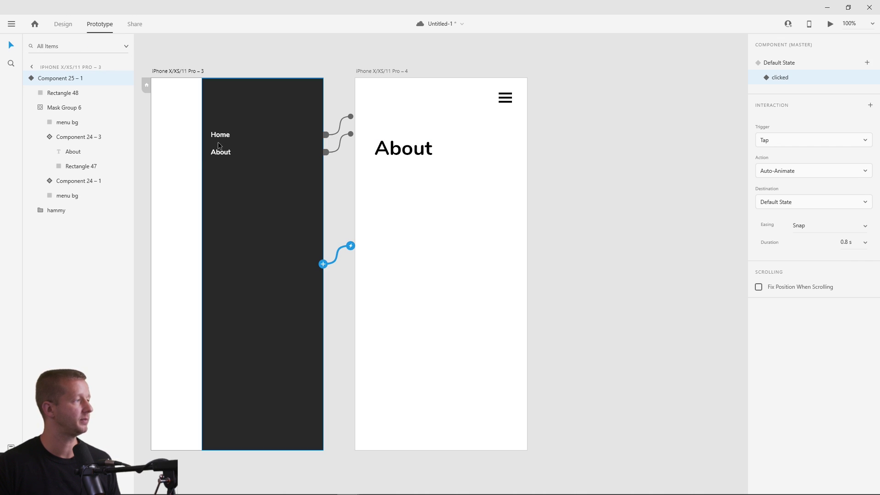
{"action": "left_click", "coordinate": [61, 91]}
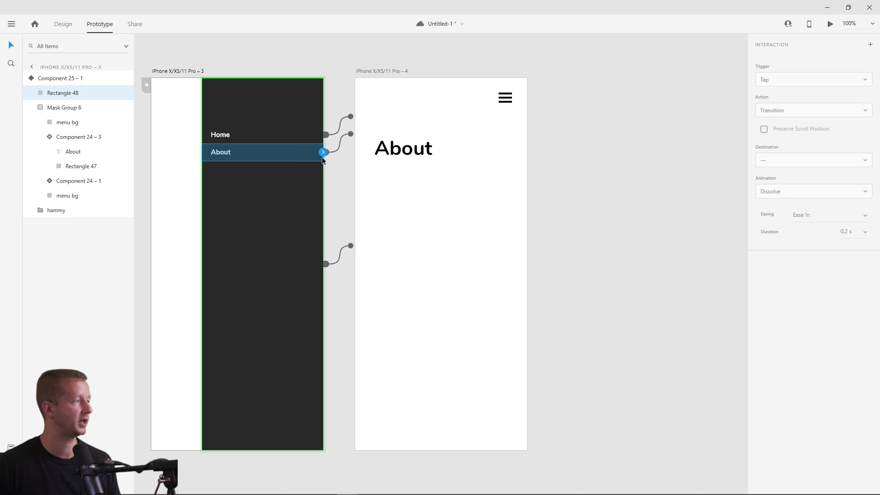
{"action": "left_click_drag", "start_coordinate": [323, 152], "coordinate": [447, 223]}
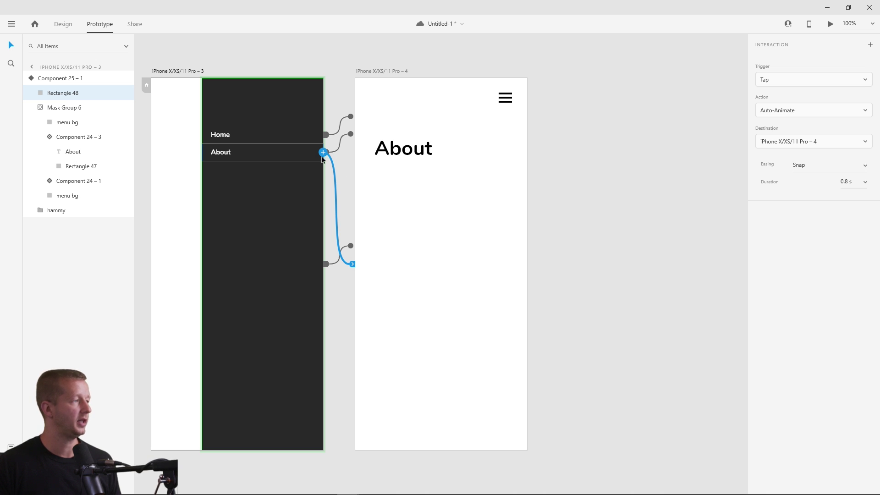
{"action": "scroll", "coordinate": [527, 210], "scroll_direction": "left", "scroll_amount": 5}
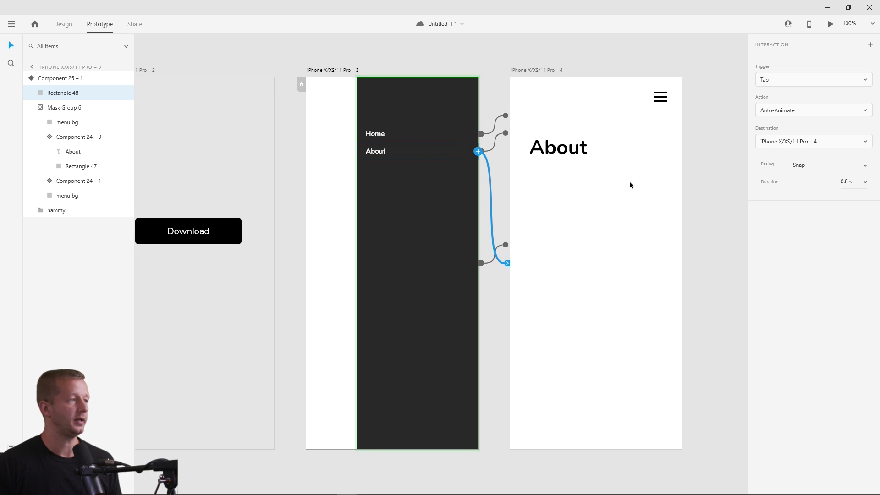
Switch the menu component on the iPhone X/XS/11 Pro – 3 artboard back to Default State.
{"action": "left_click", "coordinate": [332, 71]}
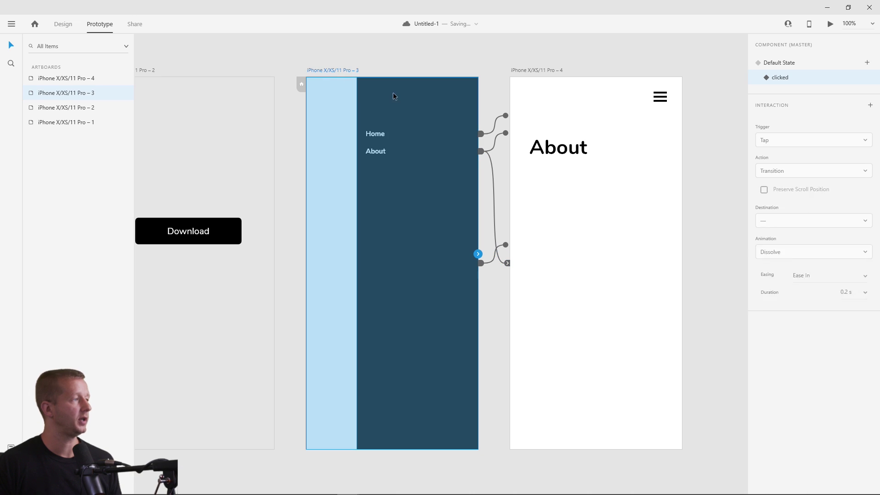
{"action": "left_click", "coordinate": [393, 94]}
{"action": "left_click", "coordinate": [778, 62]}
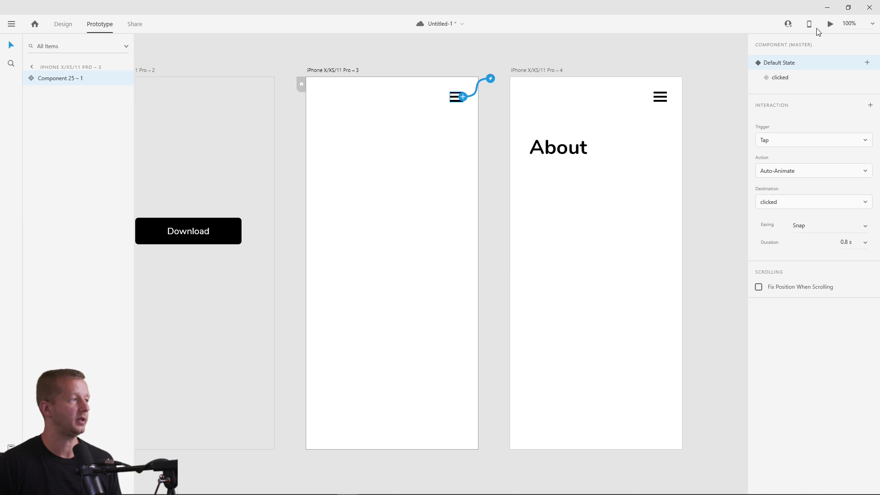
Preview the iPhone X/XS/11 Pro – 3 artboard, testing the menu's About link and reopening the menu on the About screen.
{"action": "left_click", "coordinate": [829, 24]}
{"action": "left_click", "coordinate": [367, 122]}
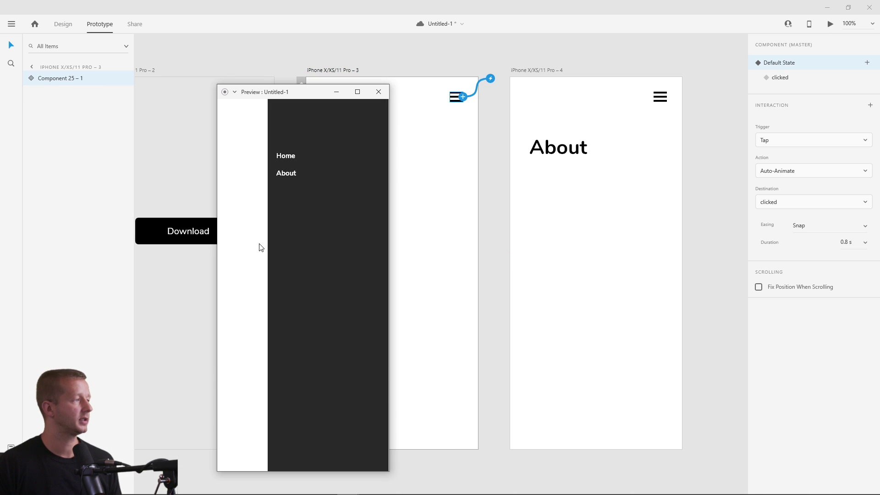
{"action": "left_click", "coordinate": [288, 175]}
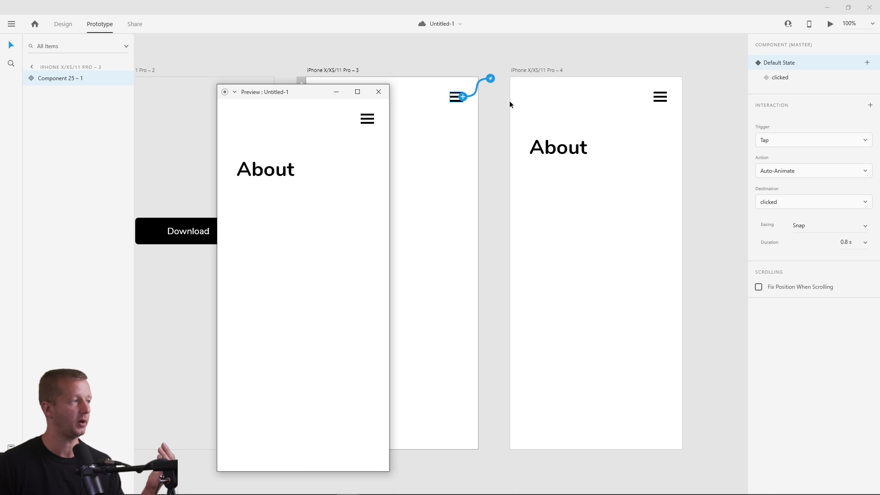
{"action": "left_click", "coordinate": [367, 120]}
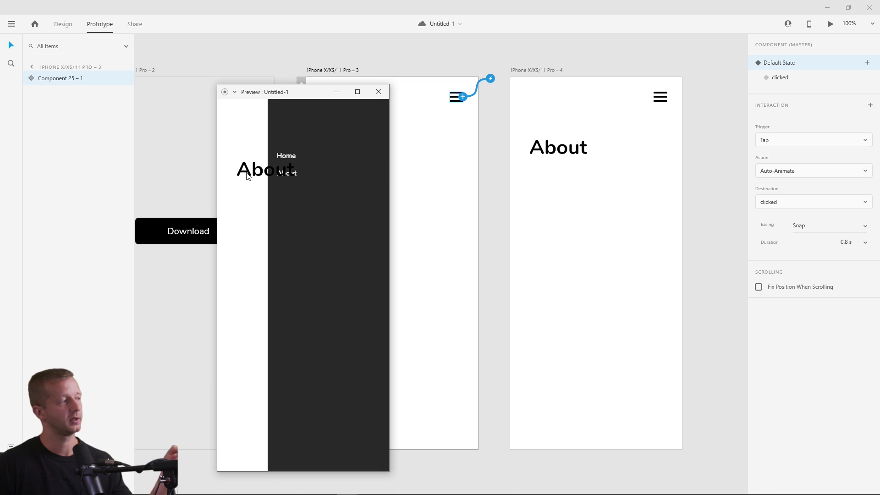
{"action": "left_click", "coordinate": [378, 92]}
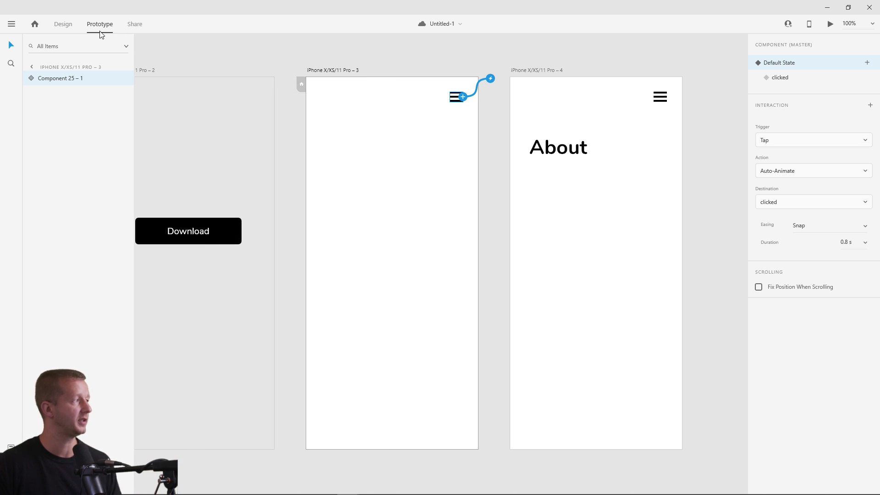
Move the About heading beneath the menu component in the layer order of the iPhone X/XS/11 Pro – 4 artboard.
{"action": "left_click", "coordinate": [62, 25]}
{"action": "left_click", "coordinate": [562, 147]}
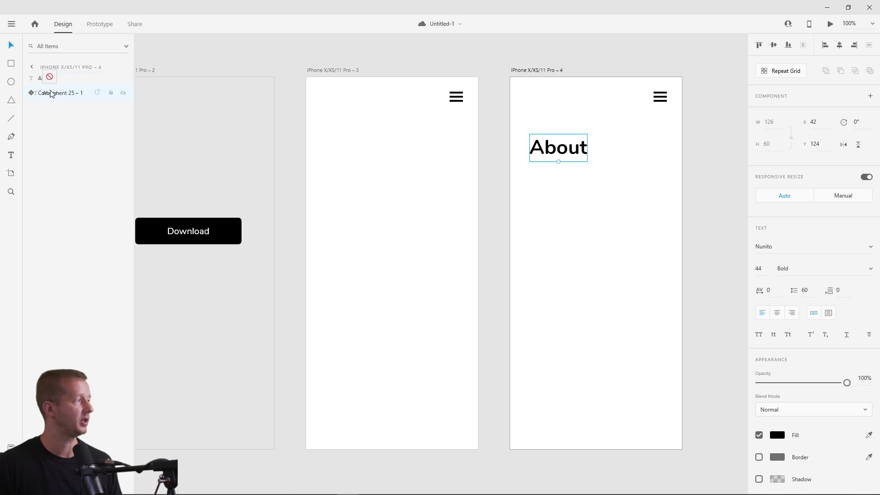
Preview again from the iPhone X/XS/11 Pro – 3 artboard, following the About link and checking how the reopened menu overlaps the heading.
{"action": "left_click", "coordinate": [342, 70]}
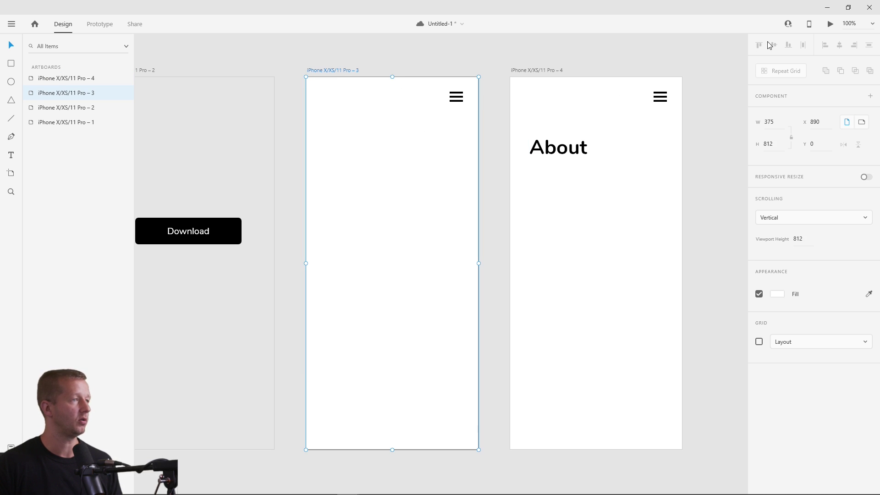
{"action": "key", "text": "ctrl+Return"}
{"action": "left_click", "coordinate": [367, 119]}
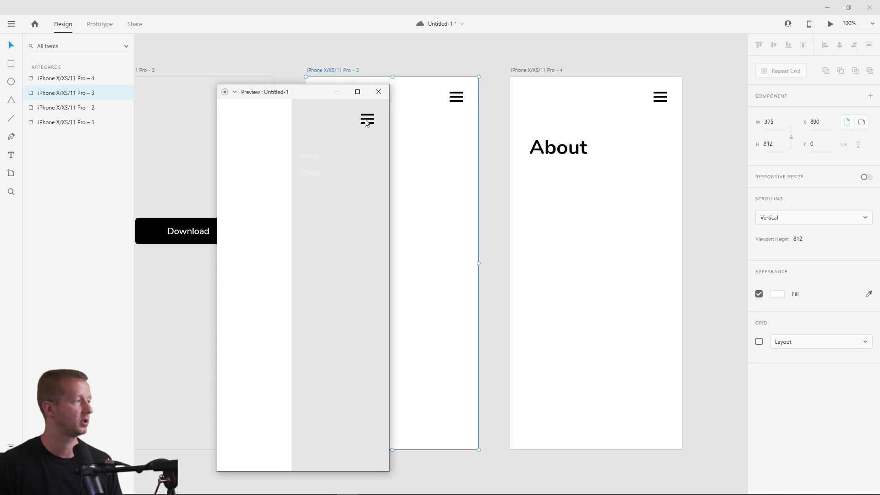
{"action": "left_click", "coordinate": [286, 174]}
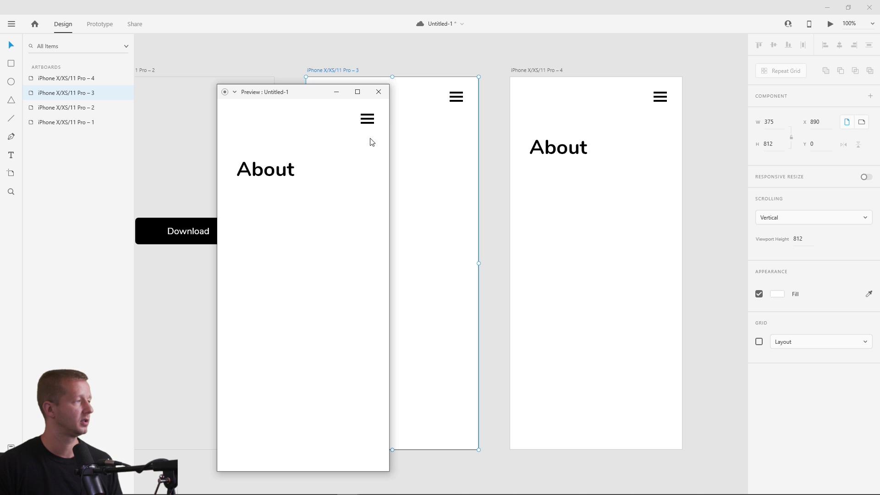
{"action": "left_click", "coordinate": [370, 121]}
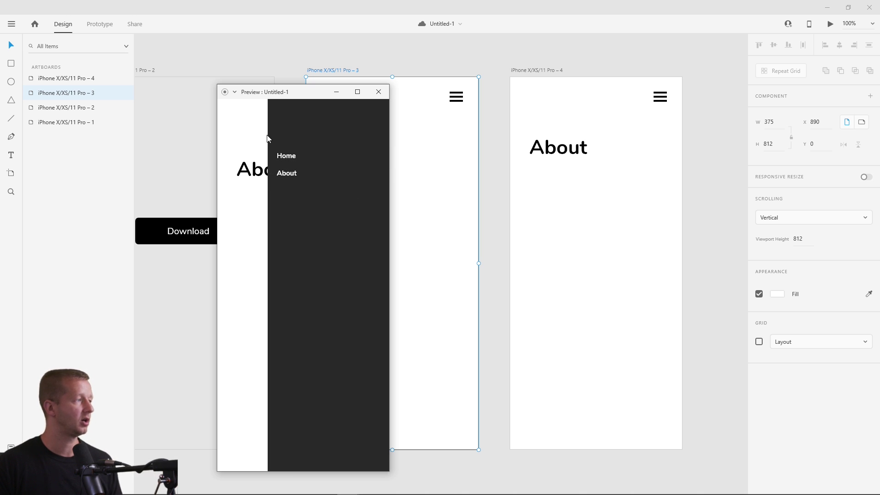
{"action": "left_click", "coordinate": [378, 92]}
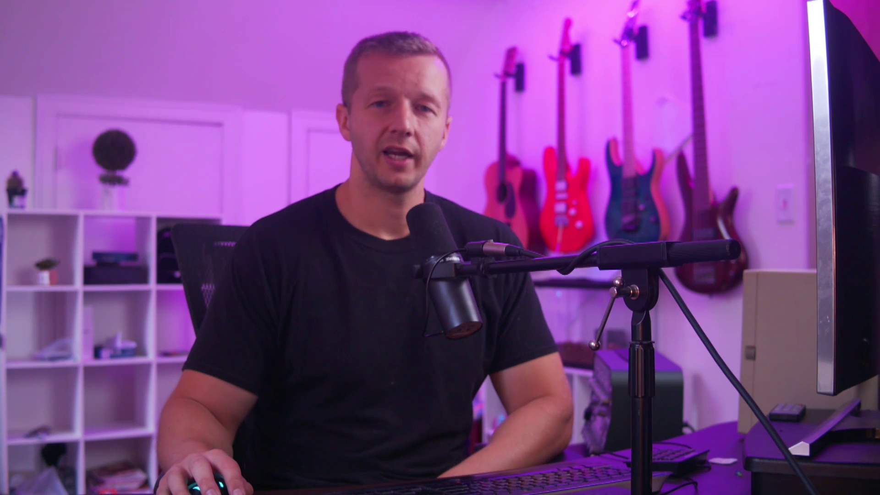